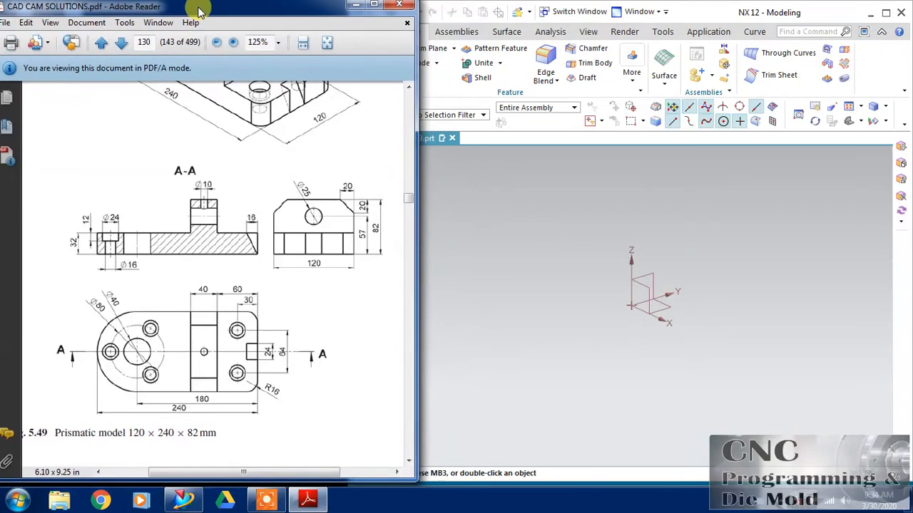
Place the reference PDF drawing beside the modeling window with section A-A and the top view of the prismatic model in view.
{"action": "left_click", "coordinate": [195, 159]}
{"action": "left_click_drag", "start_coordinate": [204, 169], "coordinate": [200, 187]}
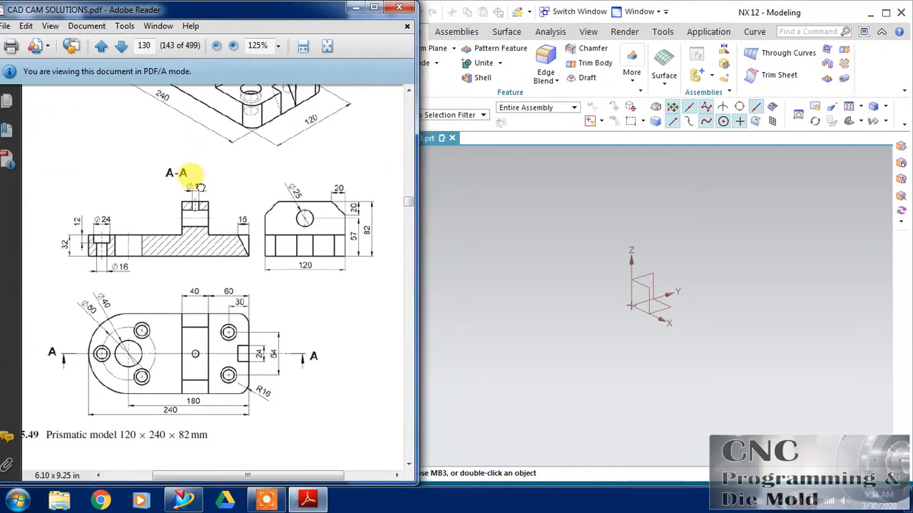
{"action": "left_click_drag", "start_coordinate": [214, 13], "coordinate": [166, 9]}
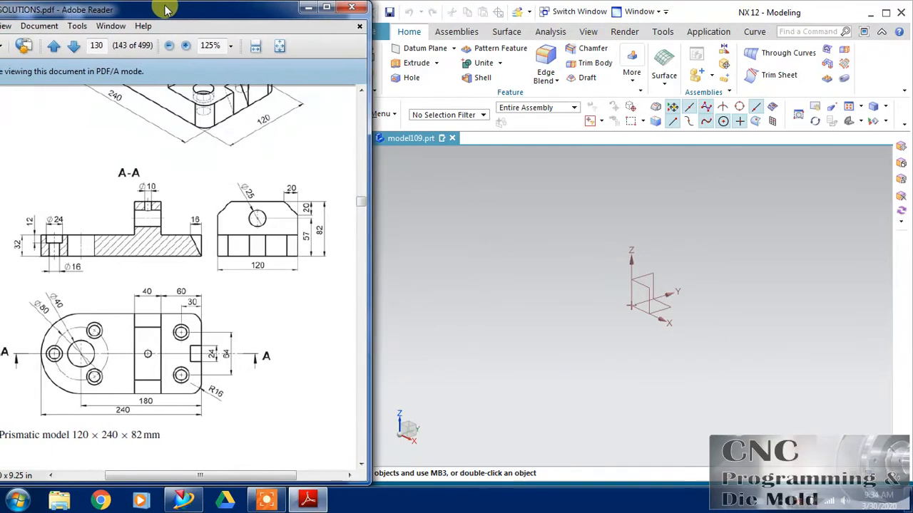
{"action": "left_click_drag", "start_coordinate": [236, 255], "coordinate": [258, 271]}
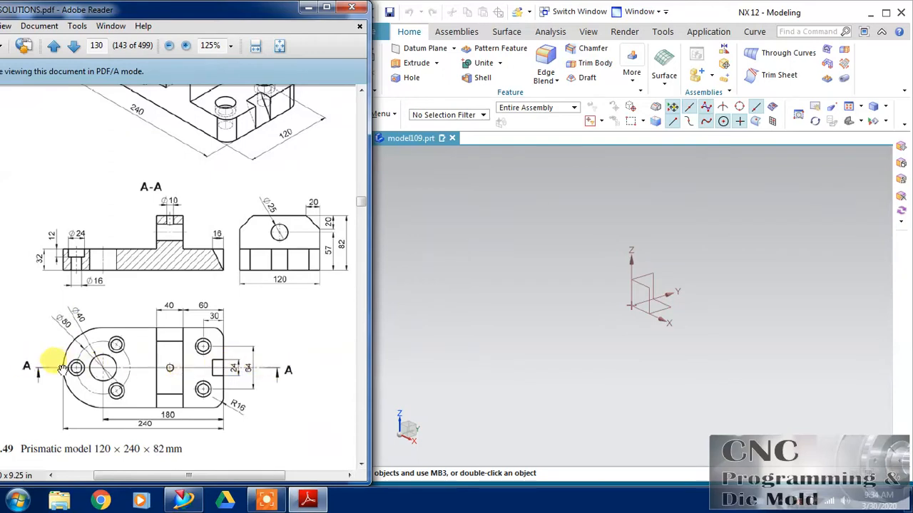
{"action": "left_click_drag", "start_coordinate": [131, 287], "coordinate": [151, 247]}
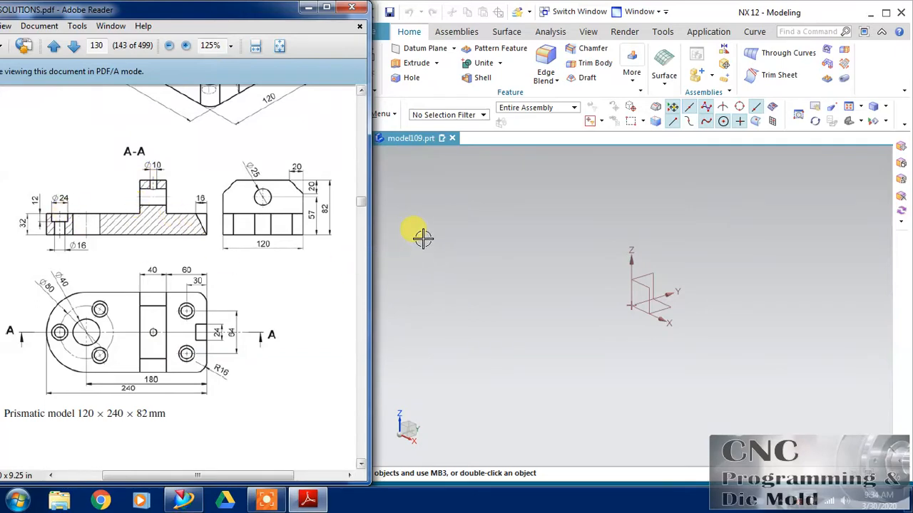
{"action": "left_click", "coordinate": [395, 216]}
{"action": "left_click", "coordinate": [366, 54]}
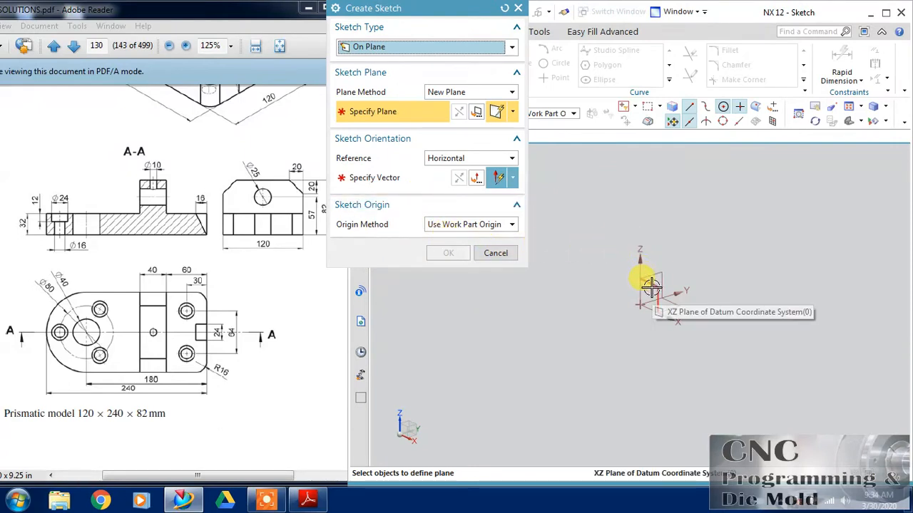
{"action": "left_click", "coordinate": [640, 307]}
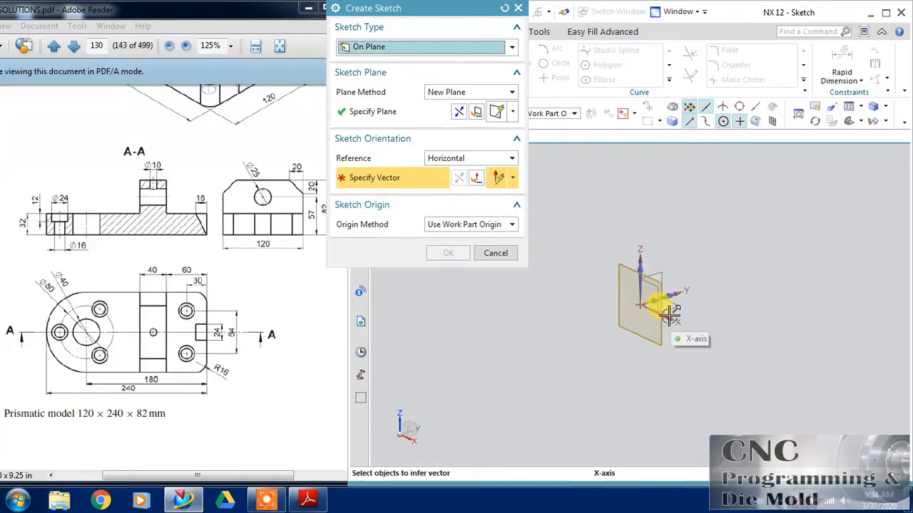
{"action": "left_click", "coordinate": [671, 313]}
{"action": "left_click", "coordinate": [449, 254]}
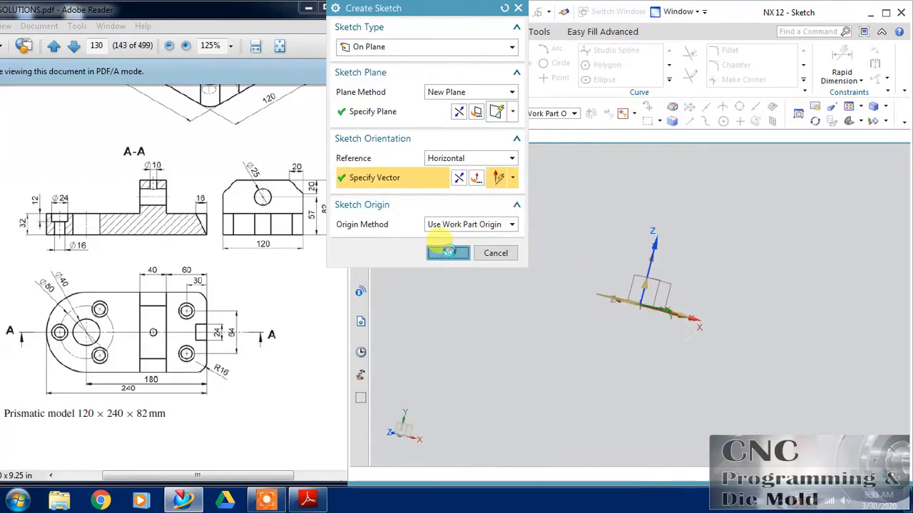
{"action": "left_click", "coordinate": [368, 77]}
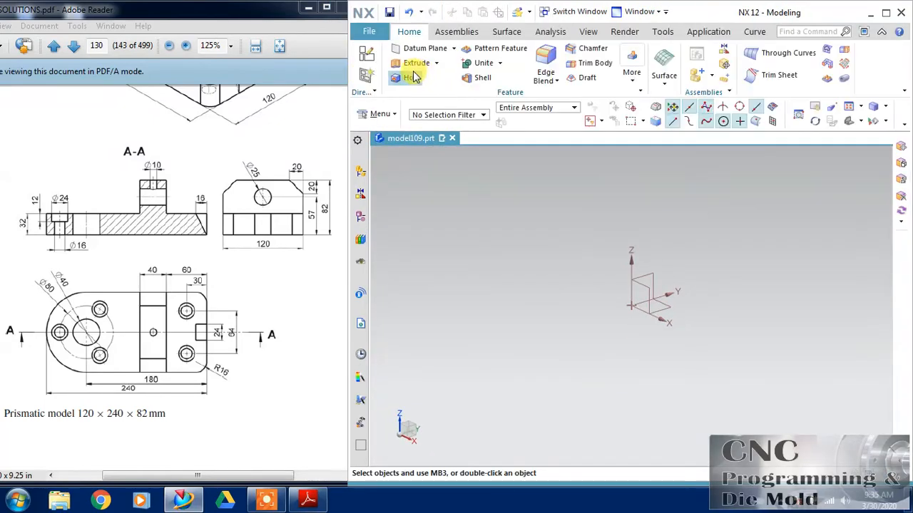
Create a sketch on the XZ datum plane with the X-axis as horizontal reference and the plane normal reversed.
{"action": "left_click", "coordinate": [366, 54]}
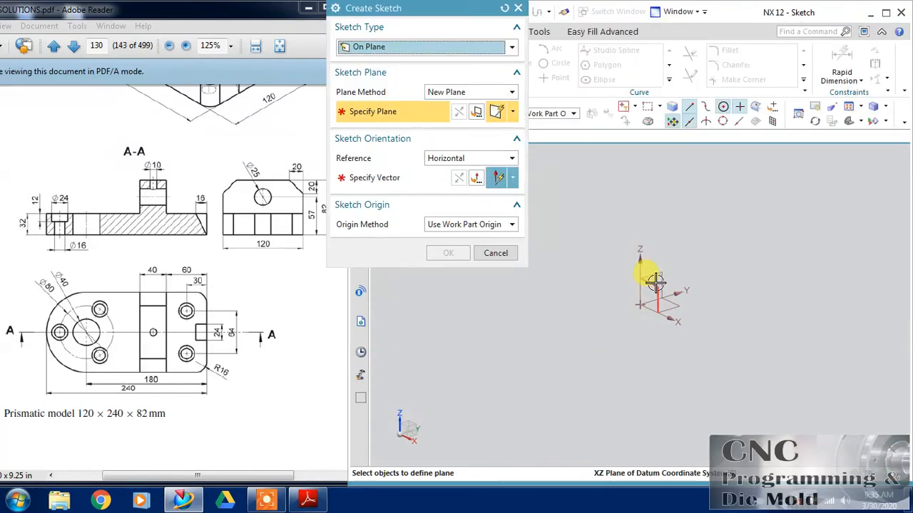
{"action": "left_click", "coordinate": [646, 285]}
{"action": "left_click", "coordinate": [374, 178]}
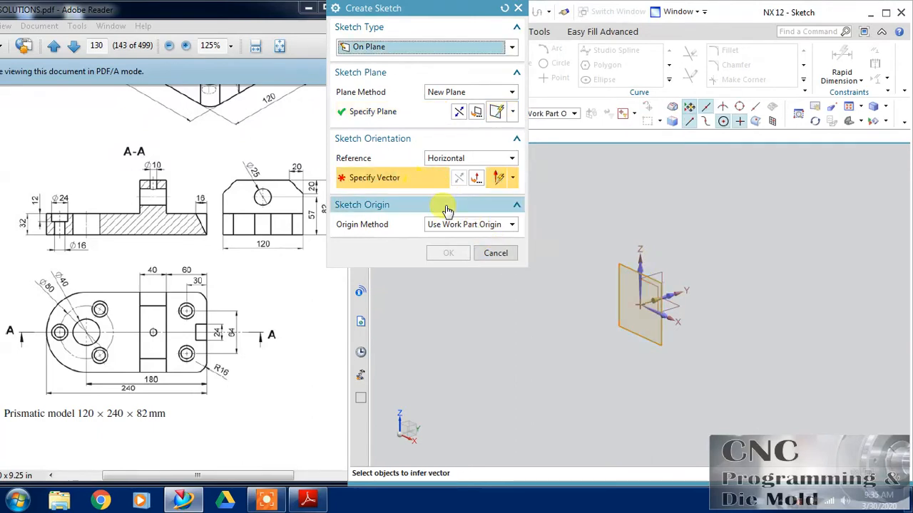
{"action": "left_click", "coordinate": [656, 314]}
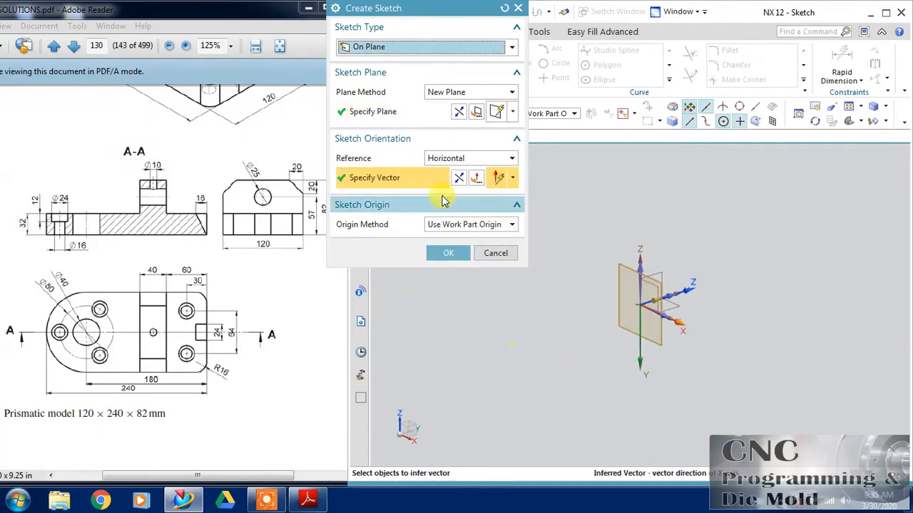
{"action": "left_click", "coordinate": [461, 114]}
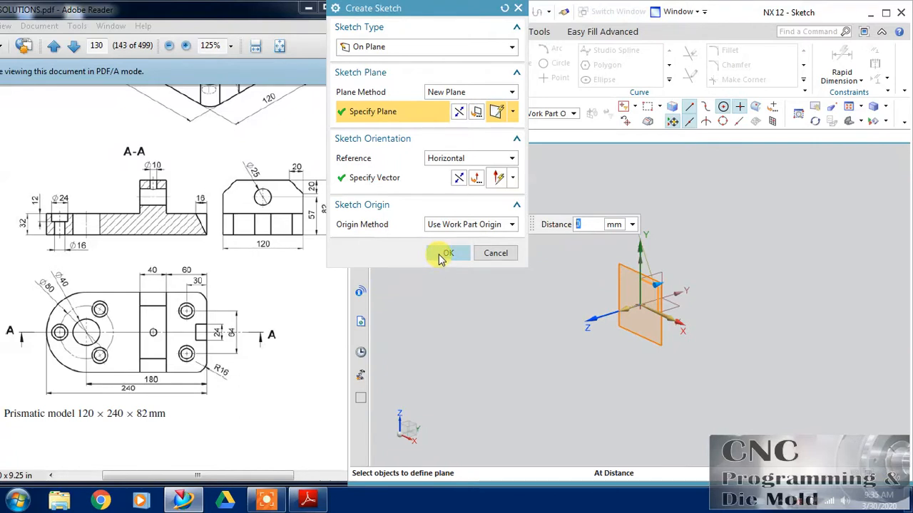
{"action": "left_click", "coordinate": [444, 254]}
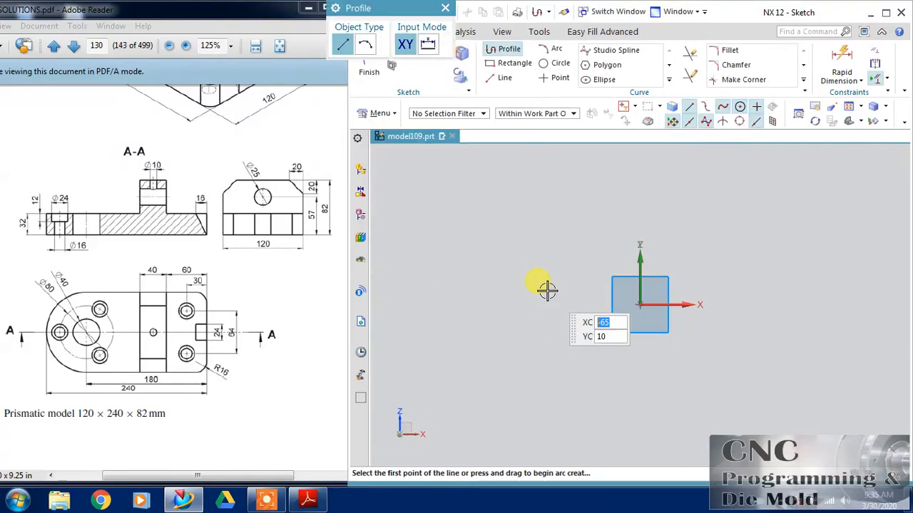
Sketch a closed profile from the origin, a base about 245 mm long and 25 mm high with an upright block about 30 by 70 mm.
{"action": "mouse_move", "coordinate": [550, 288]}
{"action": "middle_mouse_down", "text": "shift"}
{"action": "mouse_move", "coordinate": [519, 322]}
{"action": "mouse_move", "coordinate": [493, 326]}
{"action": "middle_mouse_up", "text": "shift"}
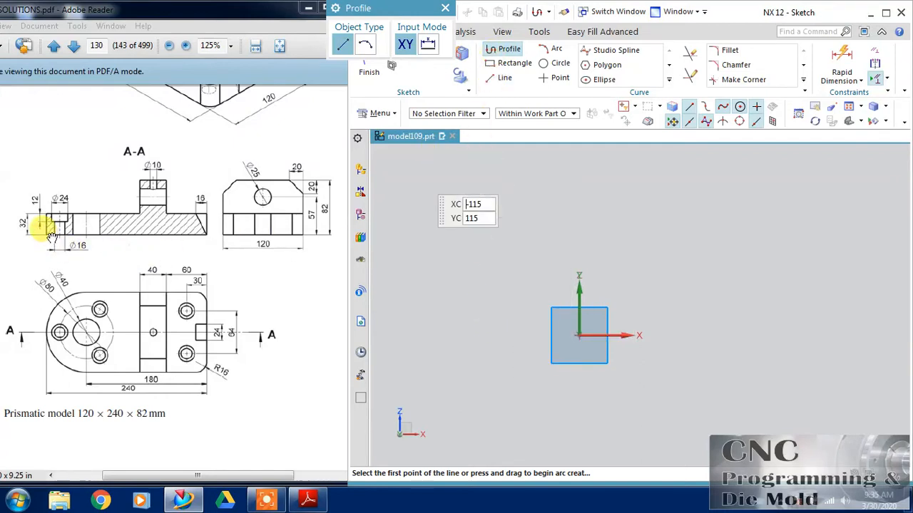
{"action": "left_click", "coordinate": [579, 335]}
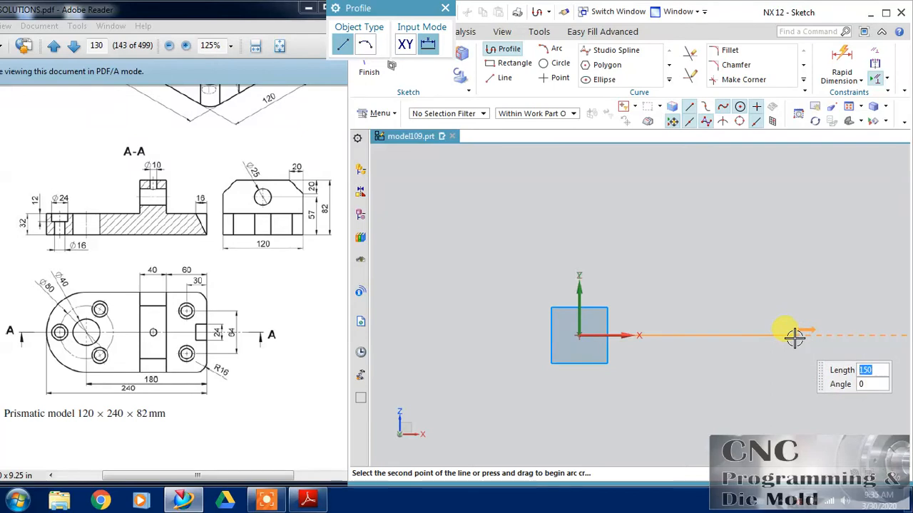
{"action": "middle_click_drag", "start_coordinate": [835, 335], "coordinate": [676, 387], "text": "shift"}
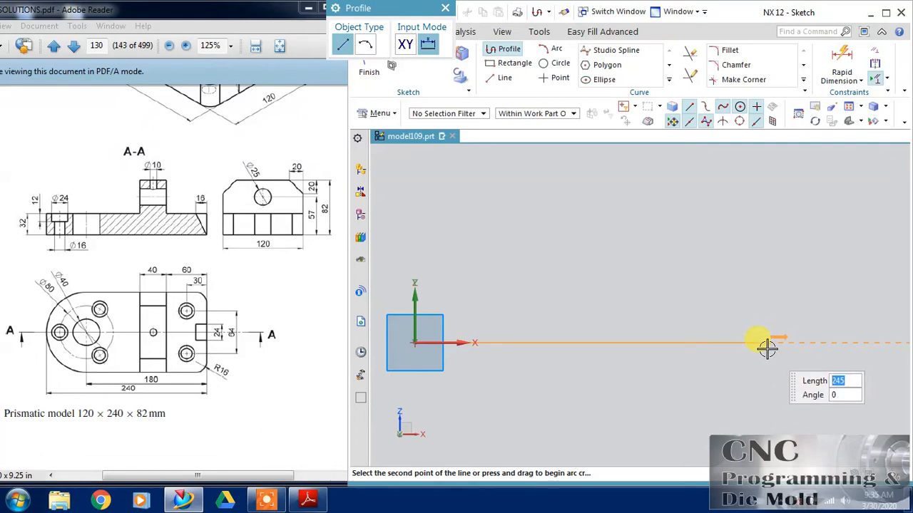
{"action": "left_click", "coordinate": [768, 345]}
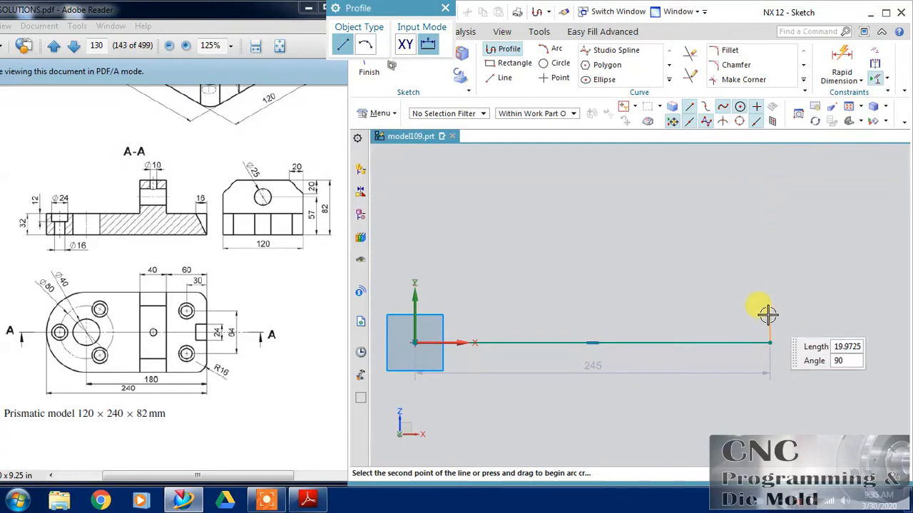
{"action": "left_click", "coordinate": [768, 308]}
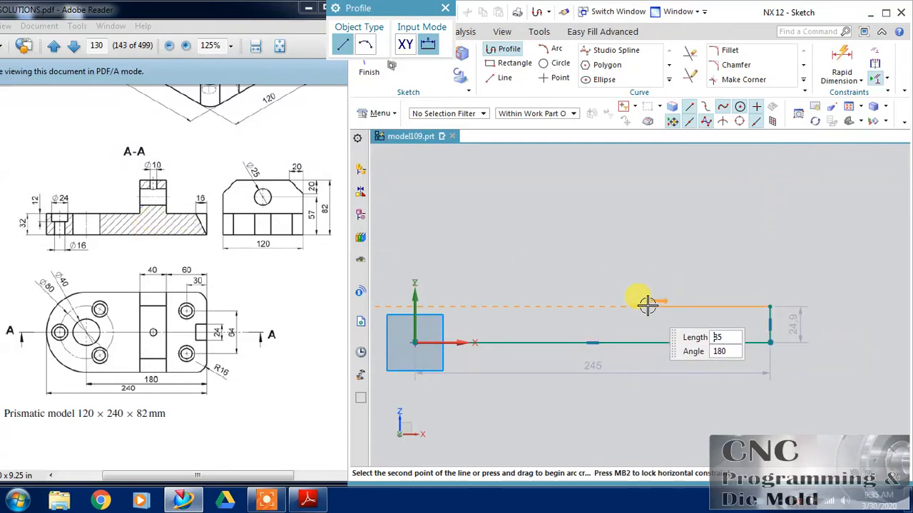
{"action": "left_click", "coordinate": [647, 307]}
{"action": "left_click", "coordinate": [592, 207]}
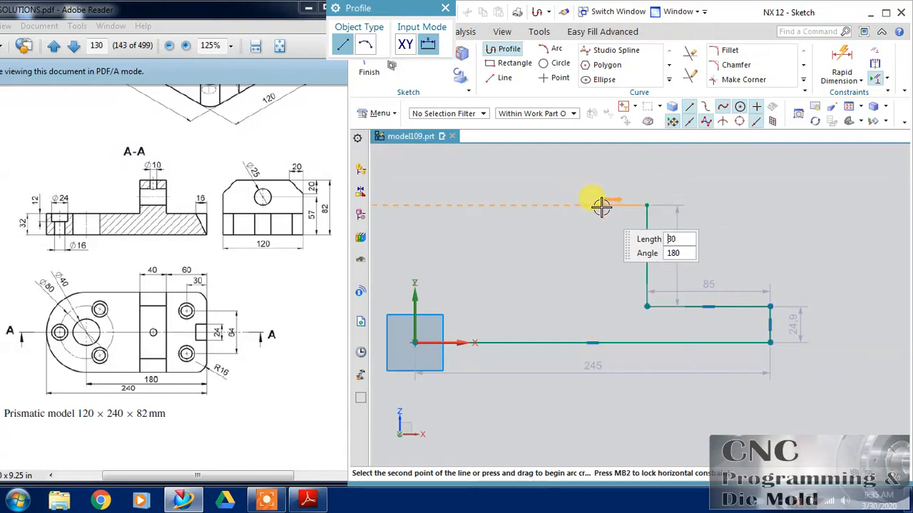
{"action": "left_click", "coordinate": [603, 206]}
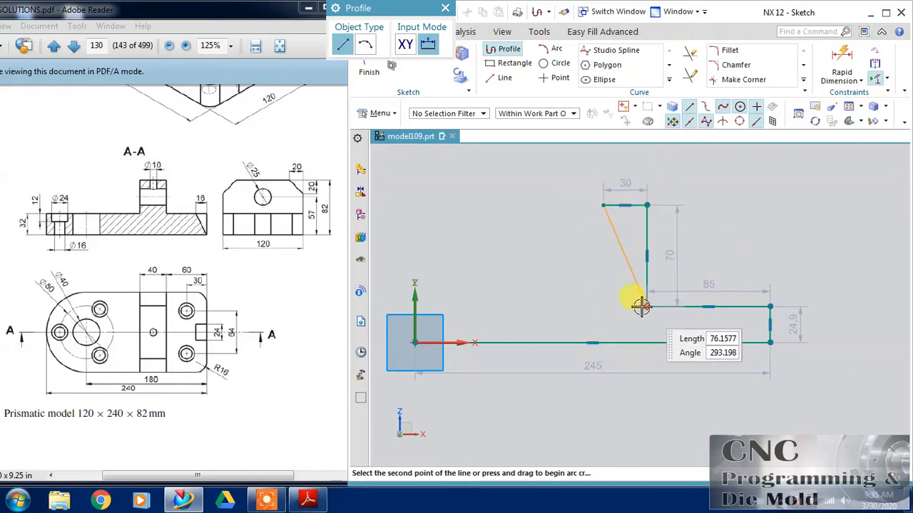
{"action": "left_click", "coordinate": [603, 306]}
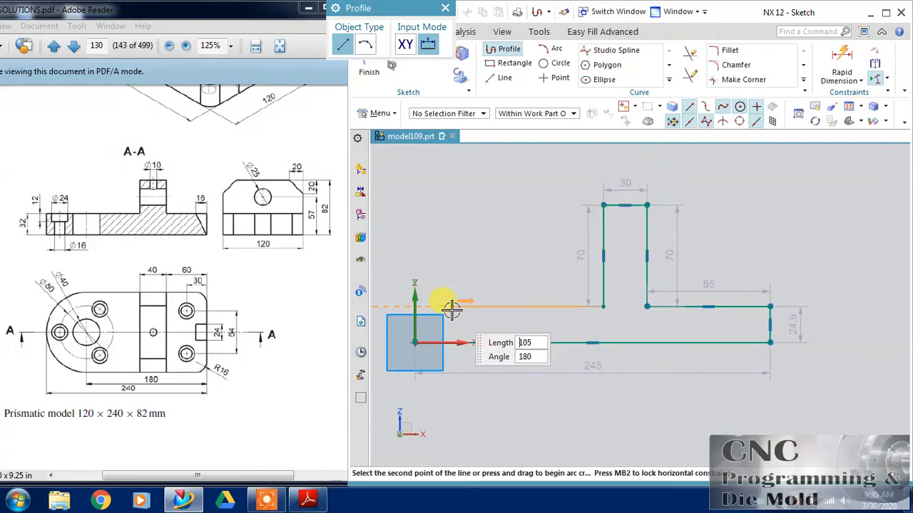
{"action": "left_click", "coordinate": [415, 307]}
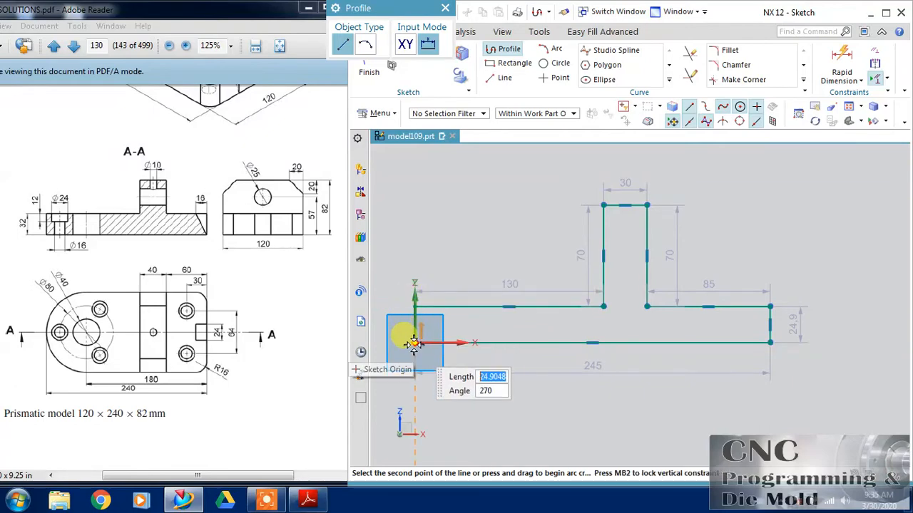
{"action": "left_click", "coordinate": [480, 332]}
{"action": "middle_click", "coordinate": [490, 316]}
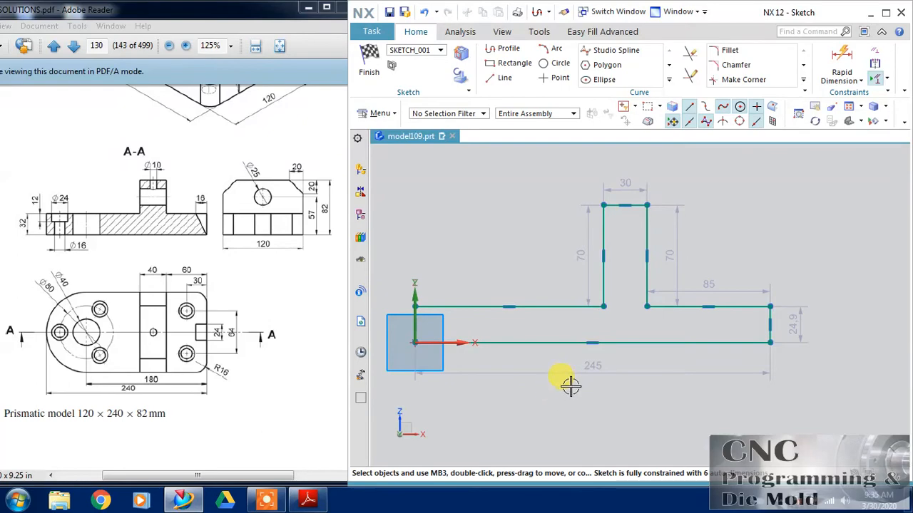
Set the base's overall length to 240 mm and its end height to 32 mm.
{"action": "double_click", "coordinate": [653, 366]}
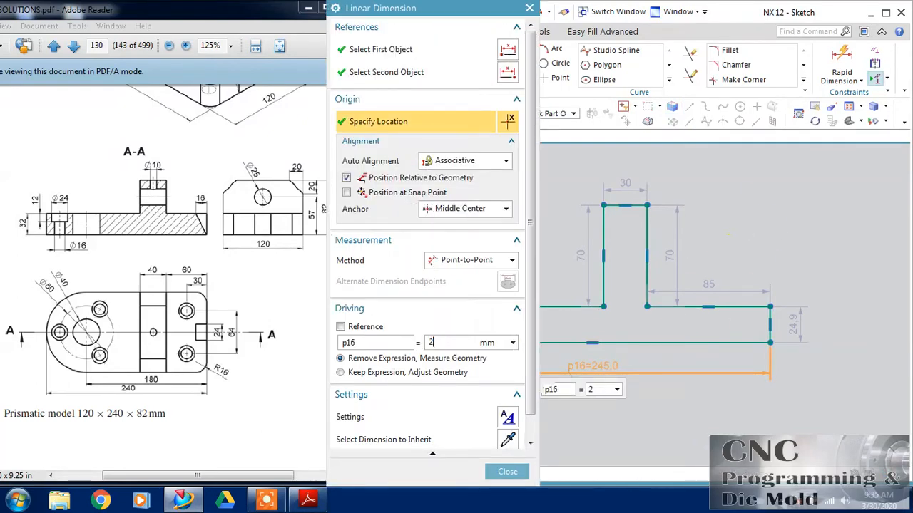
{"action": "key", "text": "Return"}
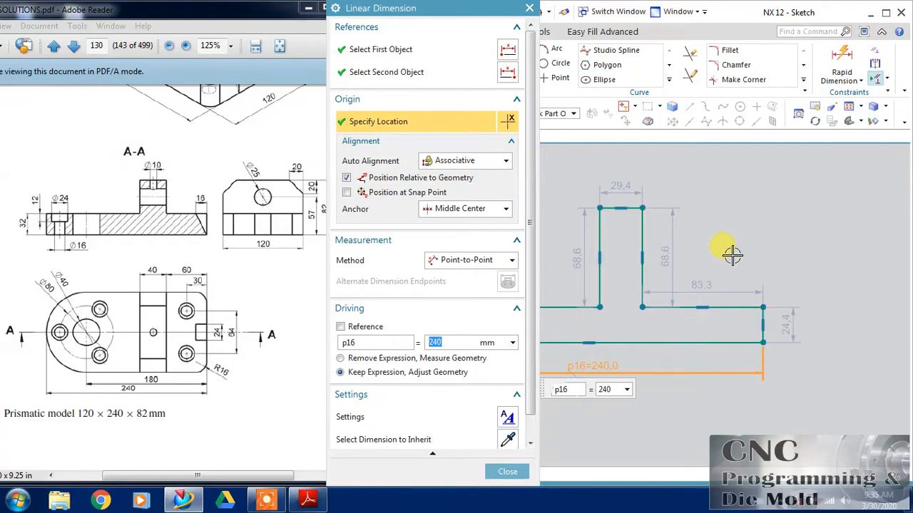
{"action": "double_click", "coordinate": [789, 334]}
{"action": "type", "text": "32"}
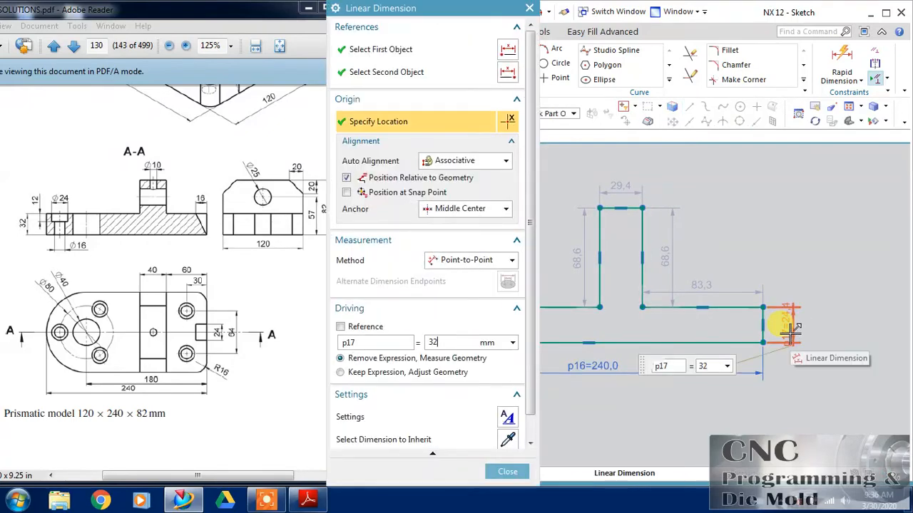
{"action": "key", "text": "Return"}
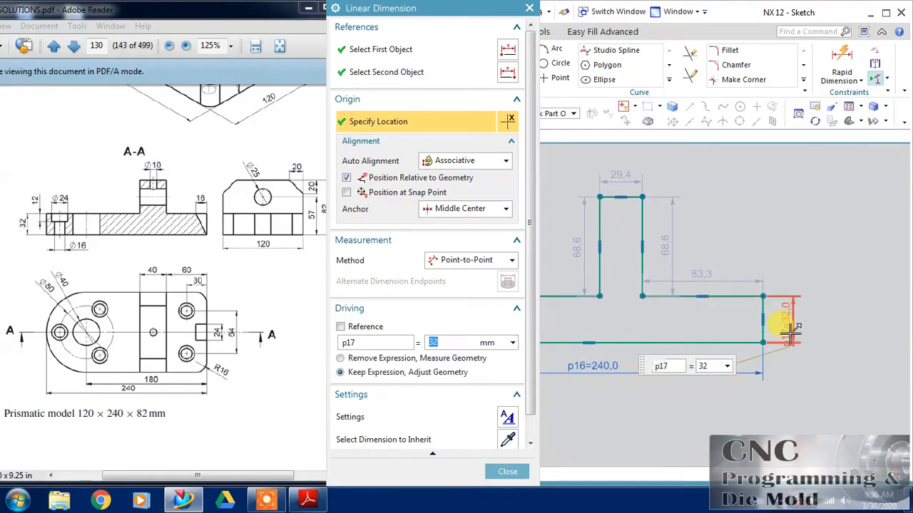
Set the ledge between the upright block and the far end to 60 mm and the block's width to 40 mm.
{"action": "double_click", "coordinate": [728, 283]}
{"action": "type", "text": "6"}
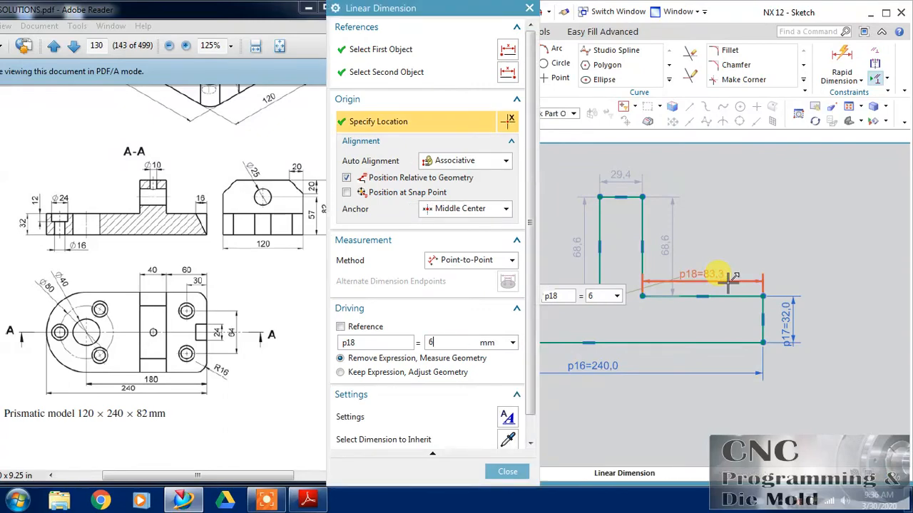
{"action": "type", "text": "0"}
{"action": "key", "text": "Return"}
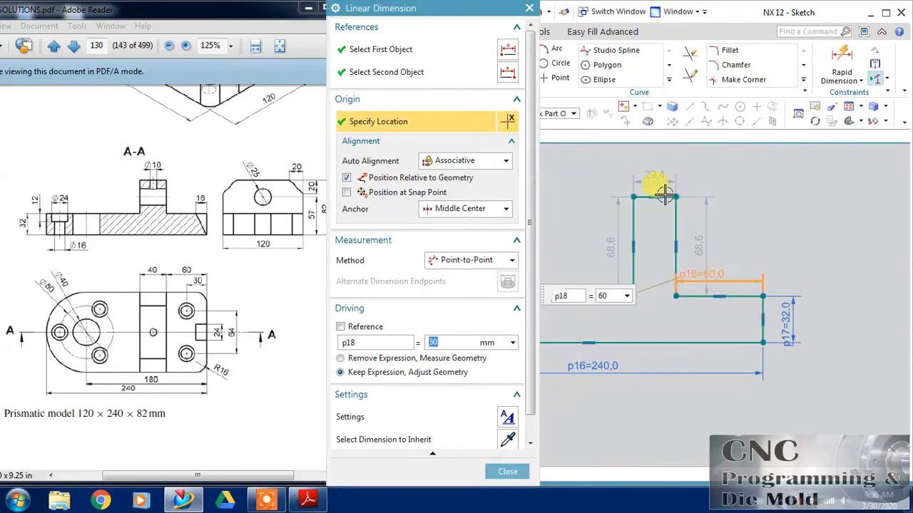
{"action": "double_click", "coordinate": [655, 175]}
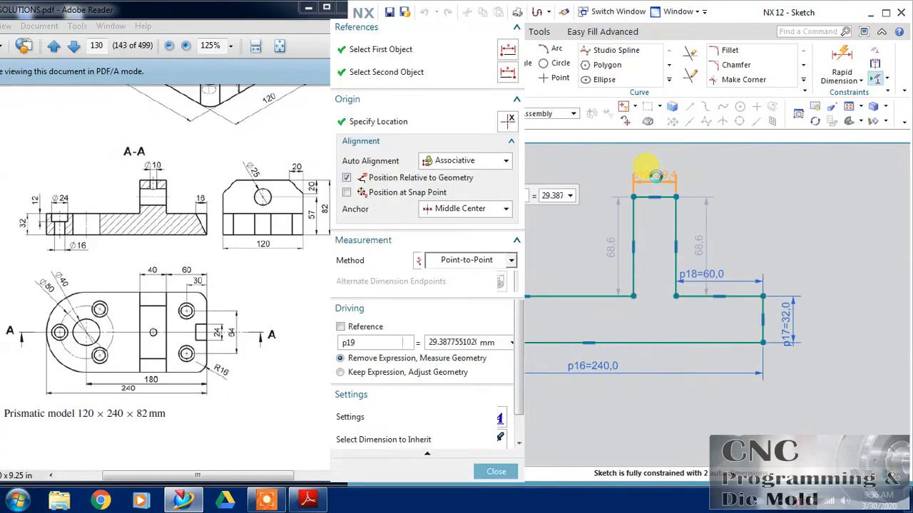
{"action": "type", "text": "40"}
{"action": "key", "text": "Return"}
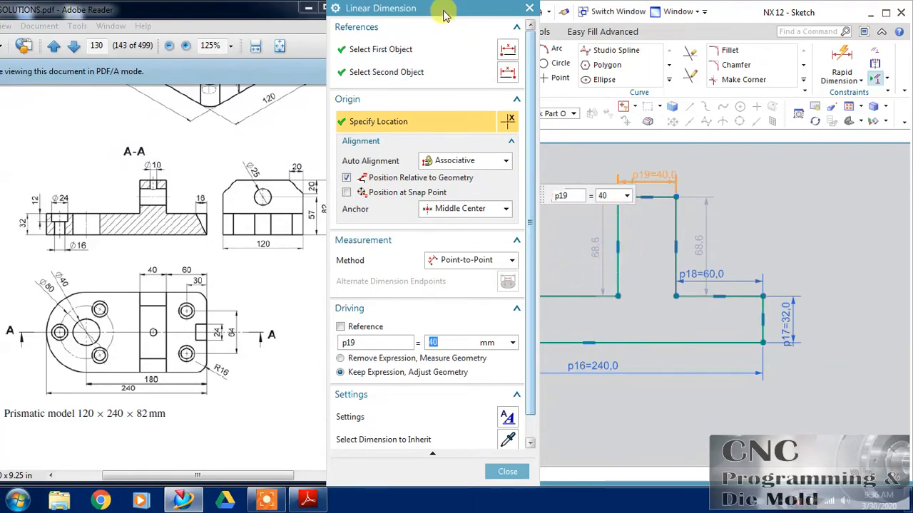
{"action": "mouse_move", "coordinate": [452, 8]}
{"action": "left_mouse_down"}
{"action": "mouse_move", "coordinate": [327, 14]}
{"action": "mouse_move", "coordinate": [470, 13]}
{"action": "left_mouse_up"}
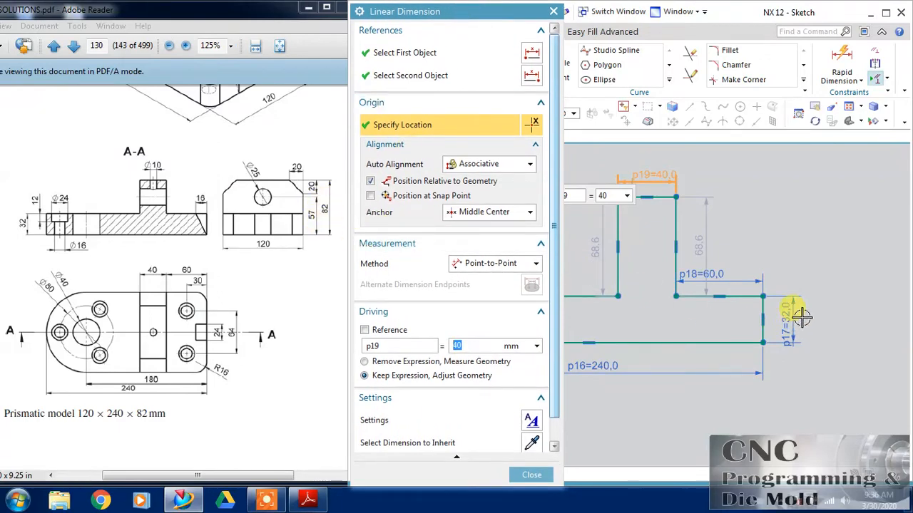
{"action": "left_click", "coordinate": [531, 475]}
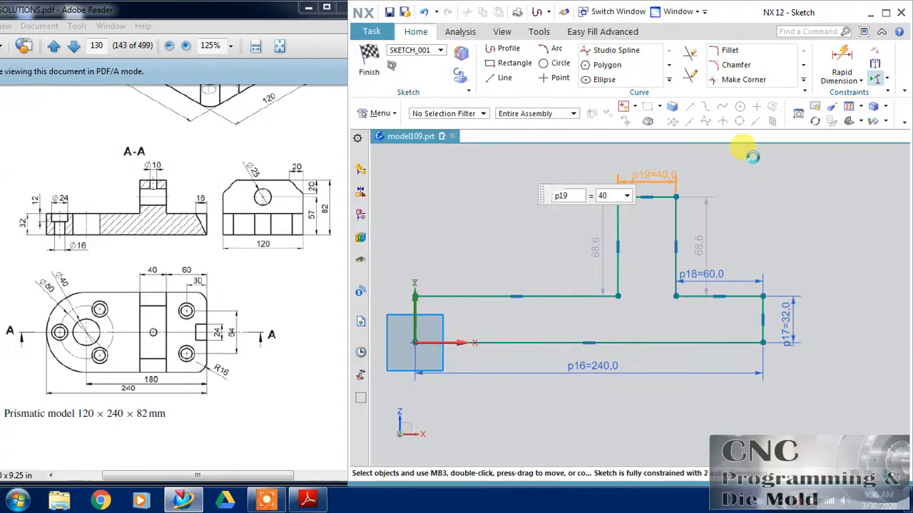
Dimension the profile's overall height from the base line to the upright block's upper edge and set it to 82 mm.
{"action": "left_click", "coordinate": [831, 65]}
{"action": "left_click", "coordinate": [652, 343]}
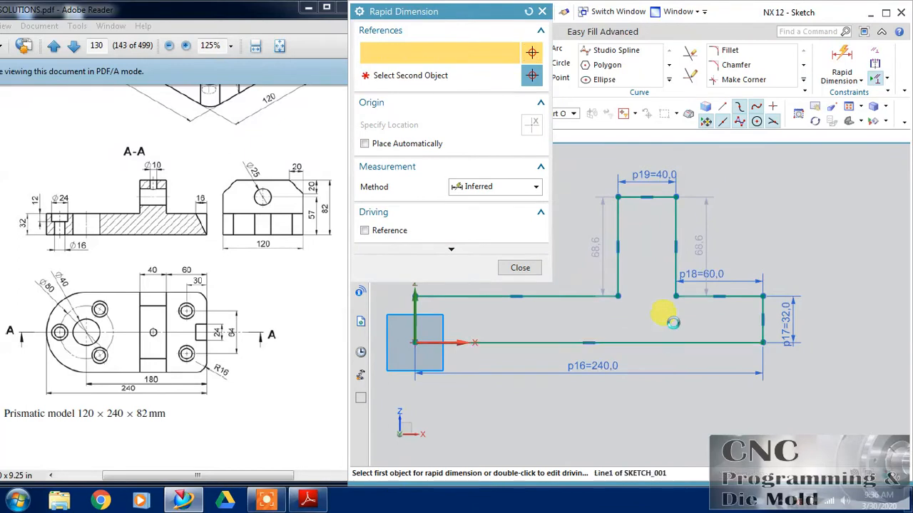
{"action": "left_click", "coordinate": [647, 197]}
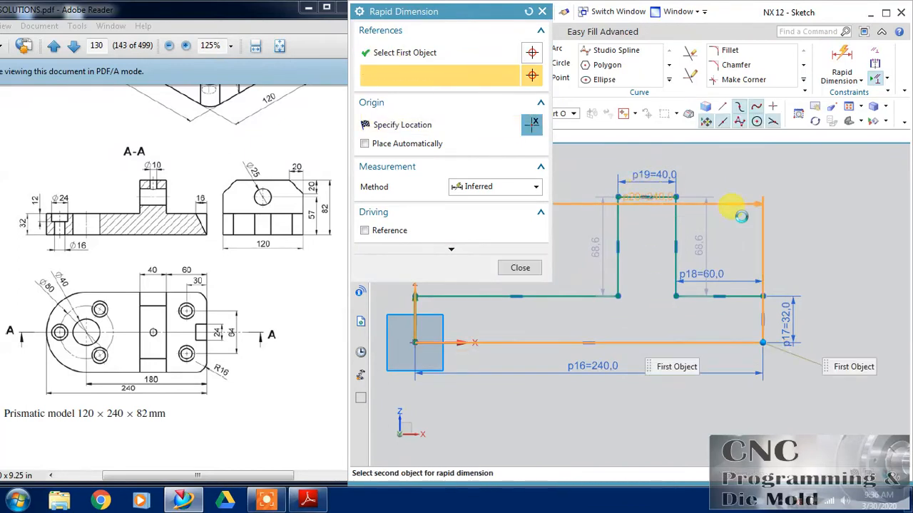
{"action": "left_click", "coordinate": [836, 239]}
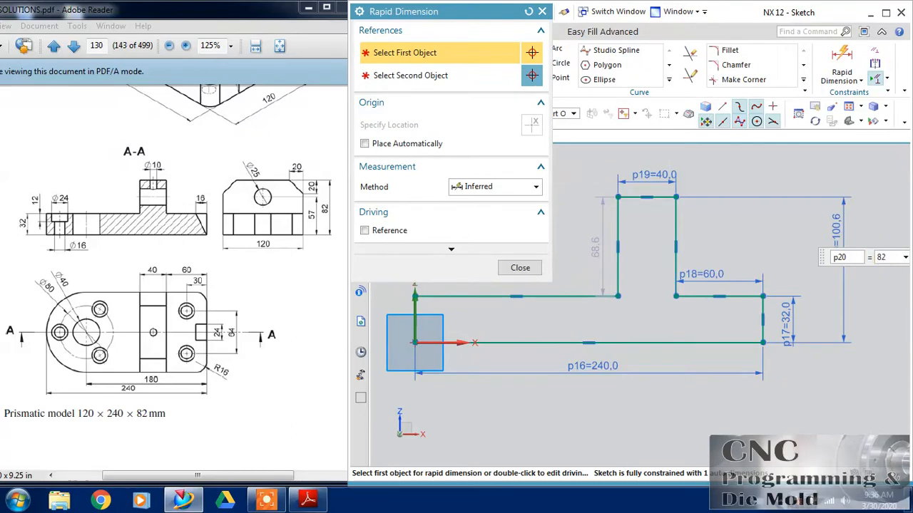
{"action": "type", "text": "82"}
{"action": "key", "text": "Return"}
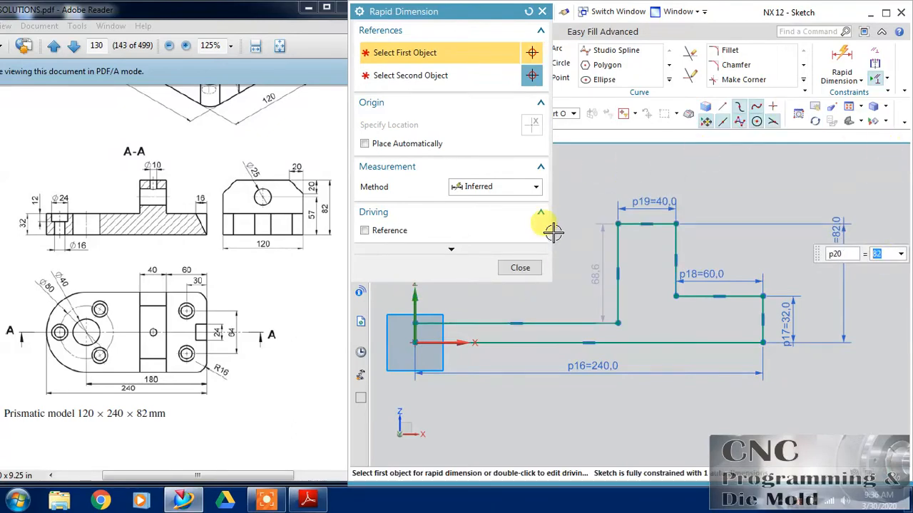
Make the two base ledge lines on either side of the upright block collinear and finish the sketch.
{"action": "left_click", "coordinate": [520, 267]}
{"action": "left_click", "coordinate": [546, 323]}
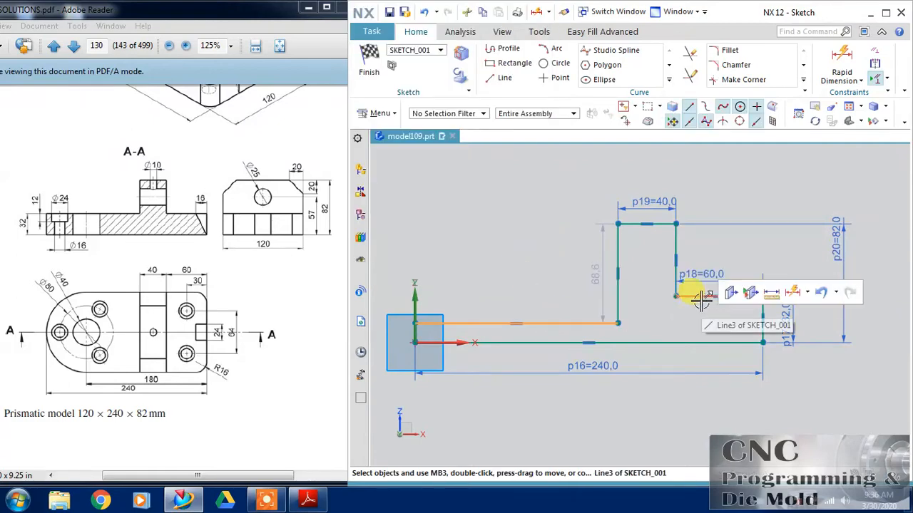
{"action": "left_click", "coordinate": [695, 296]}
{"action": "left_click", "coordinate": [814, 264]}
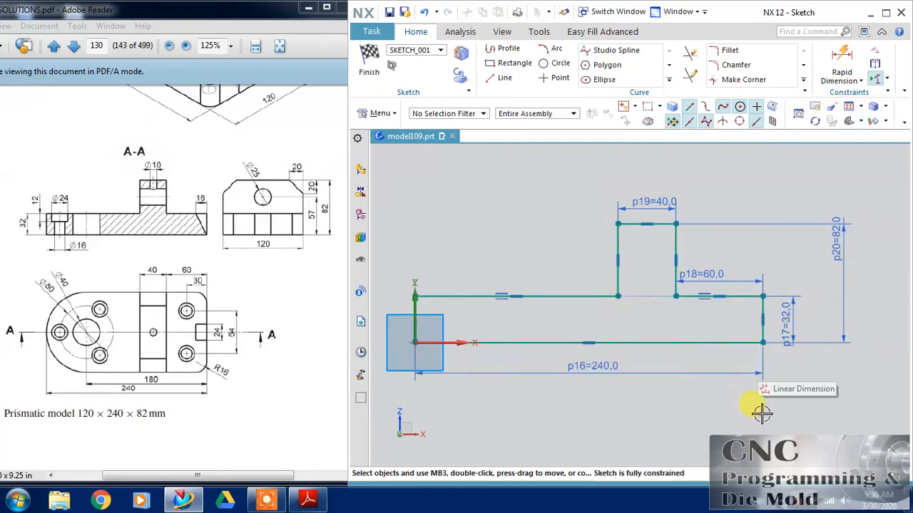
{"action": "left_click", "coordinate": [369, 64]}
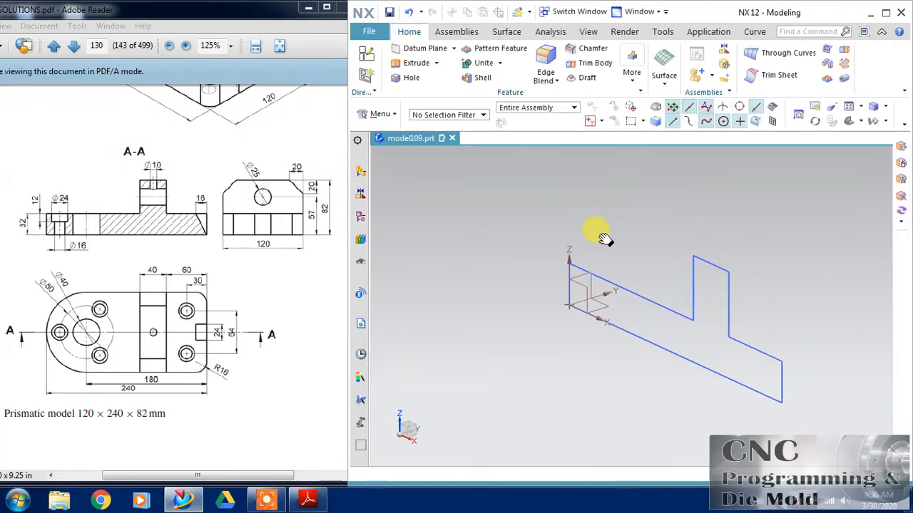
Extrude the side profile with a symmetric distance of 60 mm and hide its sketch.
{"action": "left_click", "coordinate": [403, 66]}
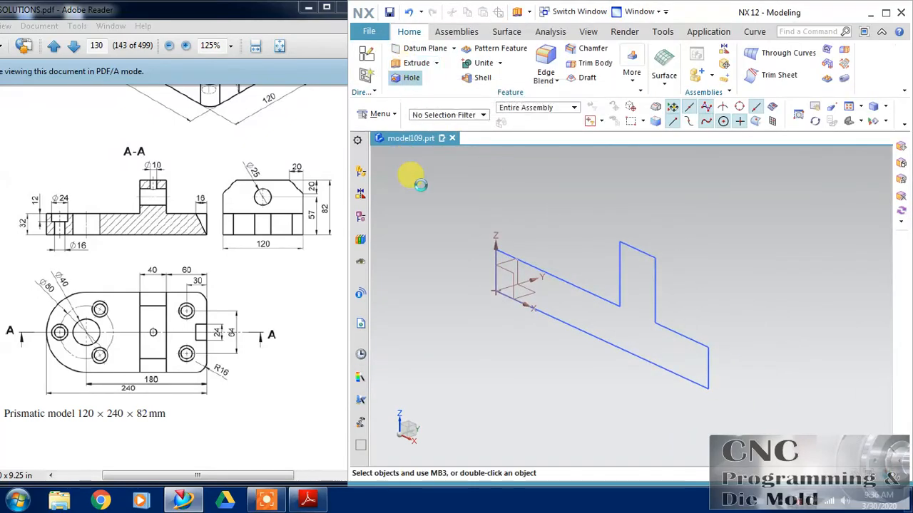
{"action": "left_click", "coordinate": [601, 276]}
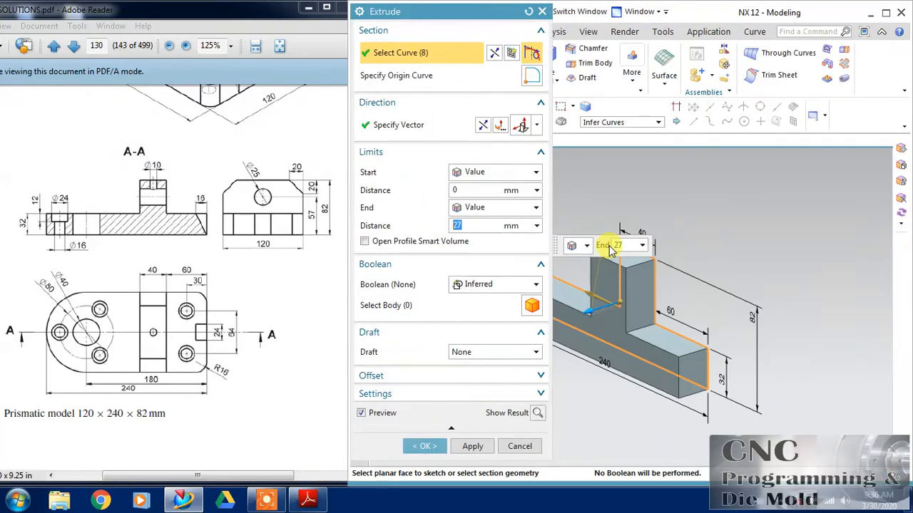
{"action": "left_click", "coordinate": [476, 173]}
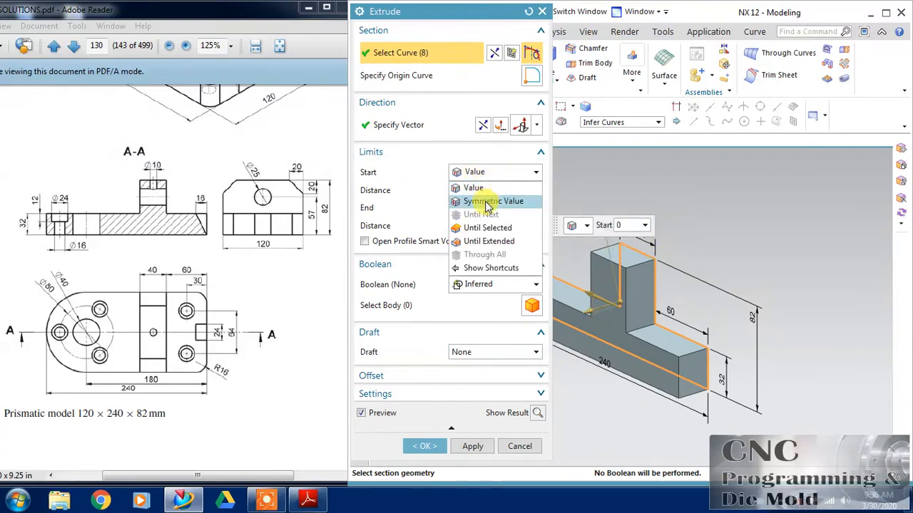
{"action": "left_click", "coordinate": [492, 201]}
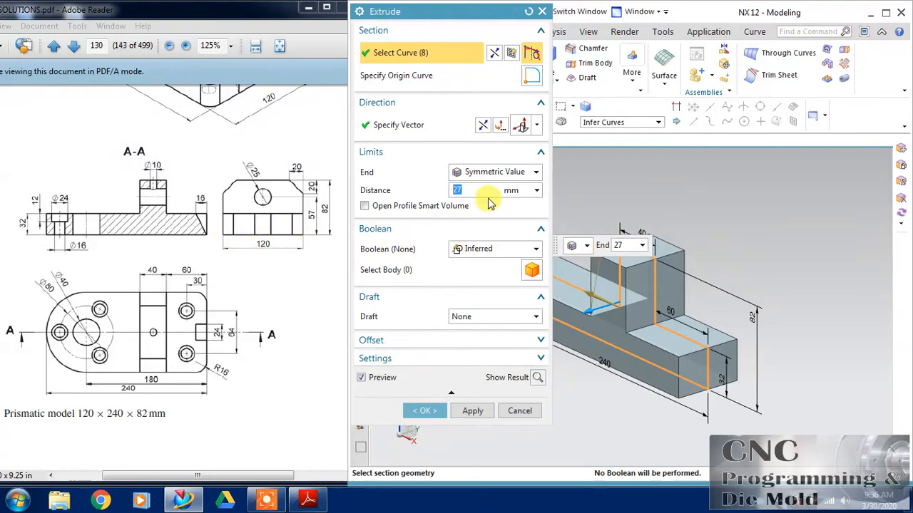
{"action": "key", "text": "Return"}
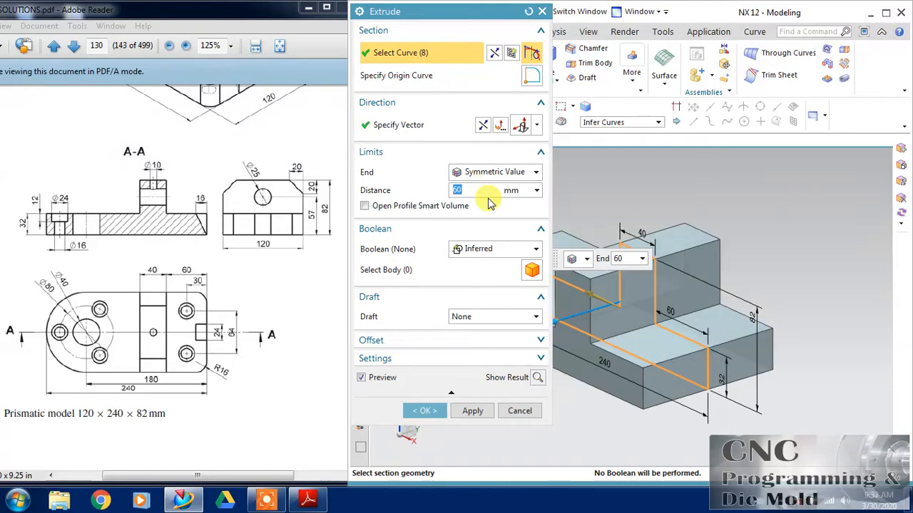
{"action": "left_click", "coordinate": [425, 412]}
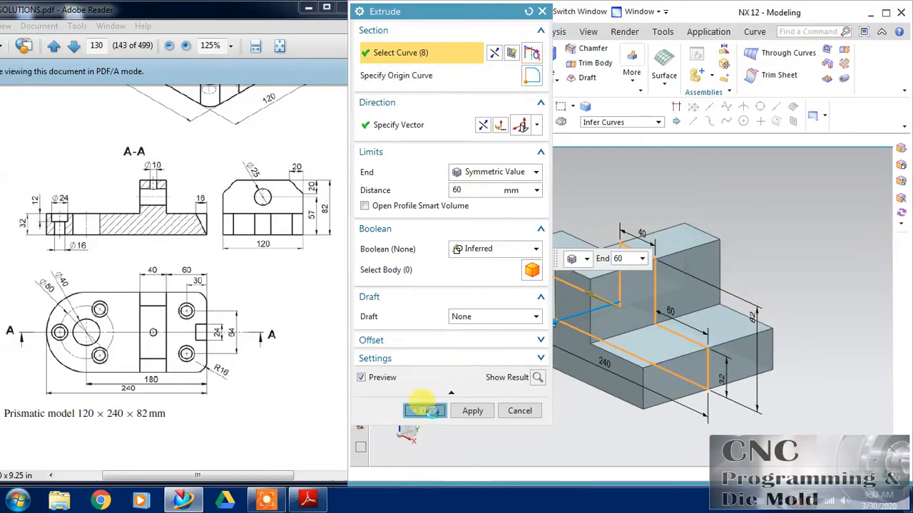
{"action": "left_click", "coordinate": [657, 312]}
{"action": "key", "text": "ctrl+b"}
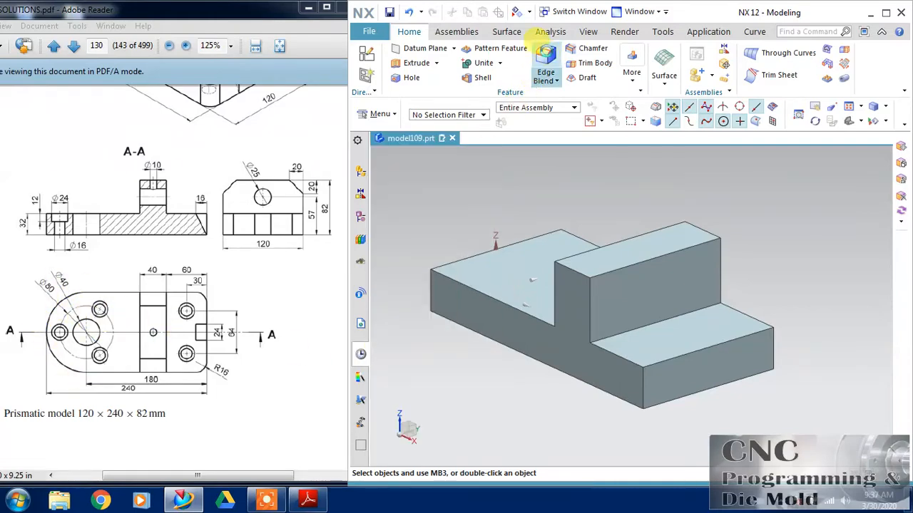
Round the two vertical corner edges at the long ledge's end of the base with a 60 mm edge blend.
{"action": "left_click", "coordinate": [545, 66]}
{"action": "left_click", "coordinate": [431, 286]}
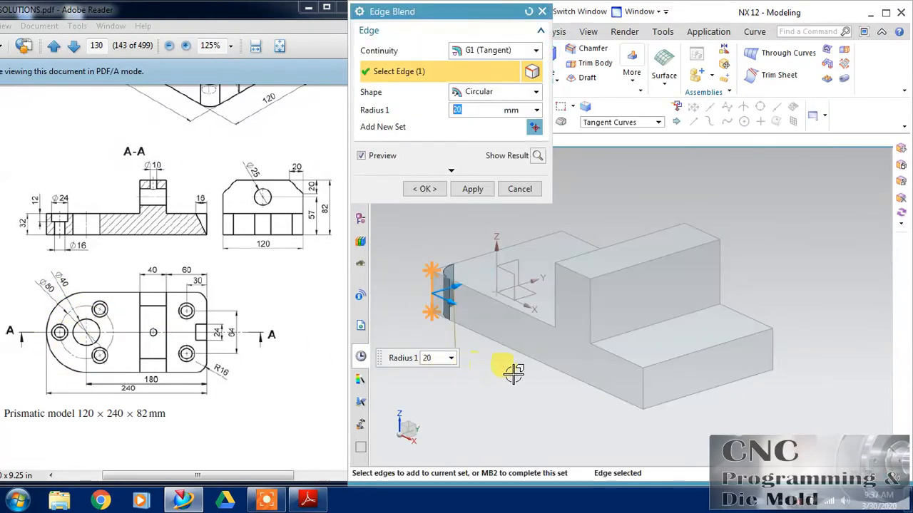
{"action": "middle_click_drag", "start_coordinate": [499, 363], "coordinate": [434, 320]}
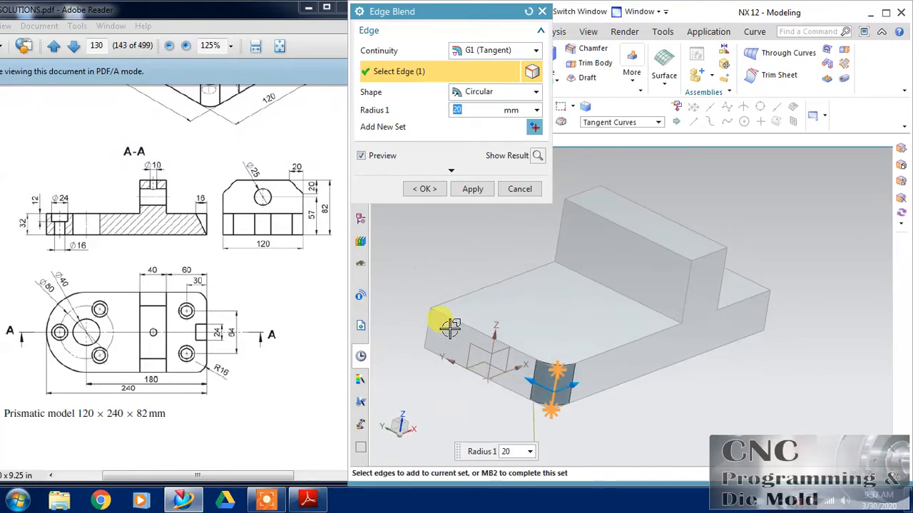
{"action": "left_click", "coordinate": [419, 311]}
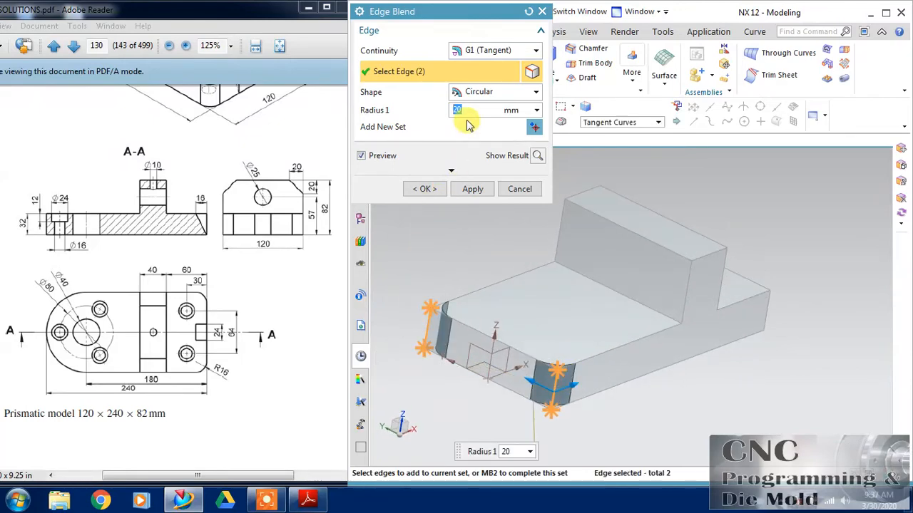
{"action": "key", "text": "Return"}
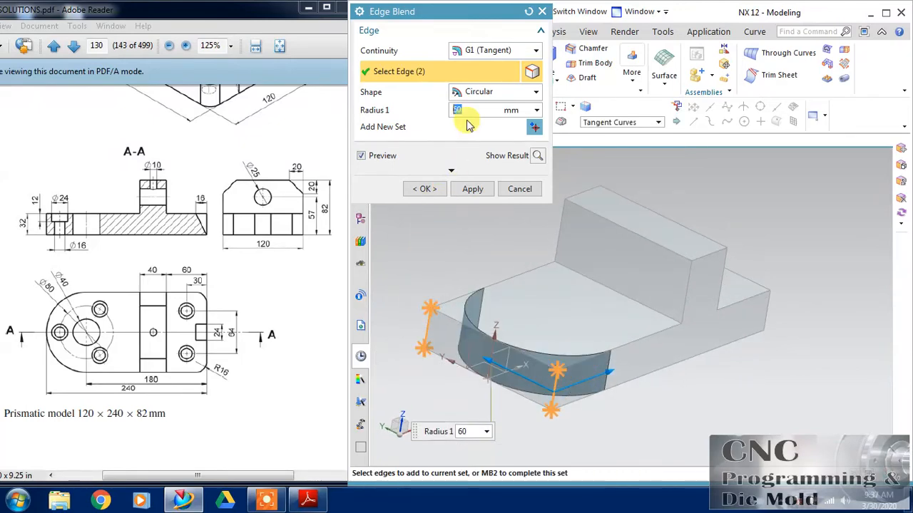
{"action": "left_click", "coordinate": [444, 190]}
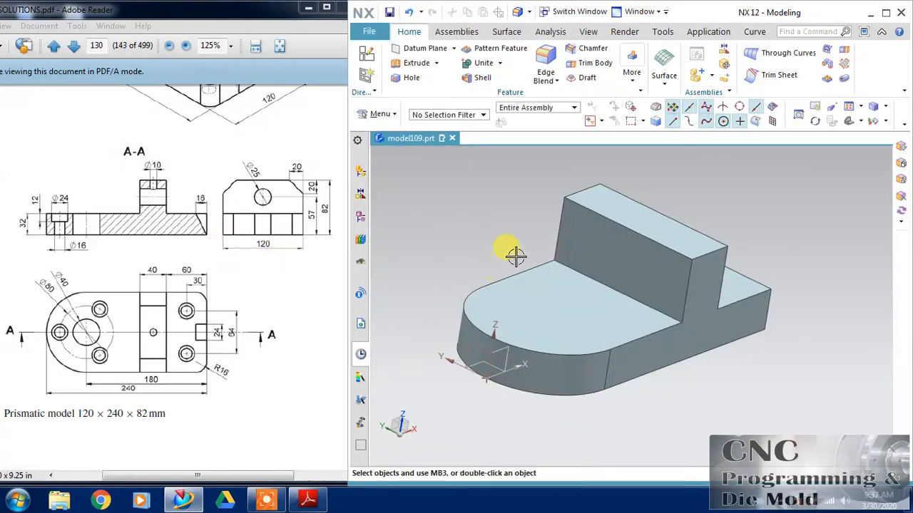
Round the two vertical corner edges at the short ledge's end of the base with a 16 mm edge blend.
{"action": "middle_click_drag", "start_coordinate": [512, 256], "coordinate": [460, 262]}
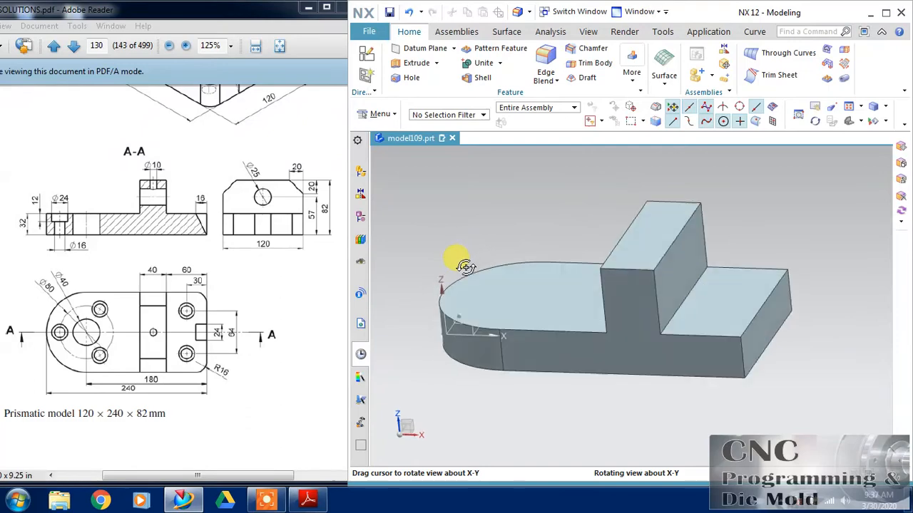
{"action": "left_click", "coordinate": [546, 72]}
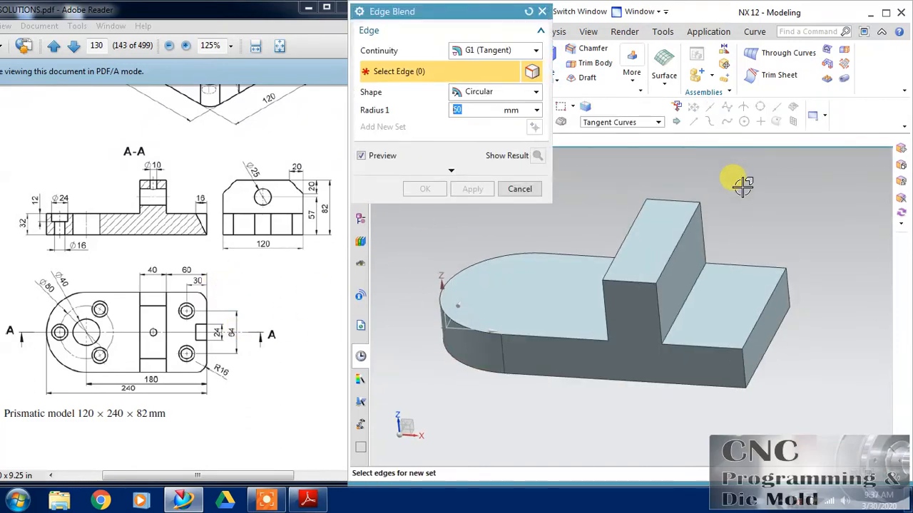
{"action": "left_click", "coordinate": [792, 284]}
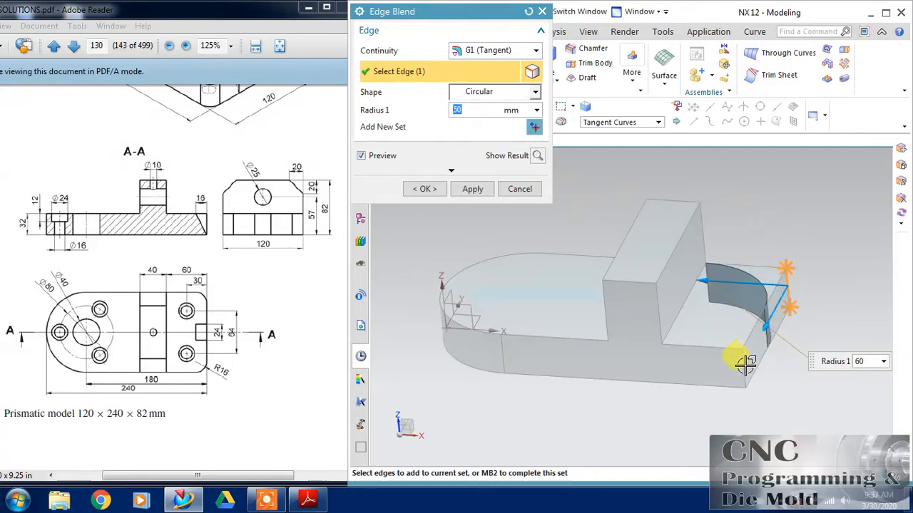
{"action": "left_click", "coordinate": [740, 361]}
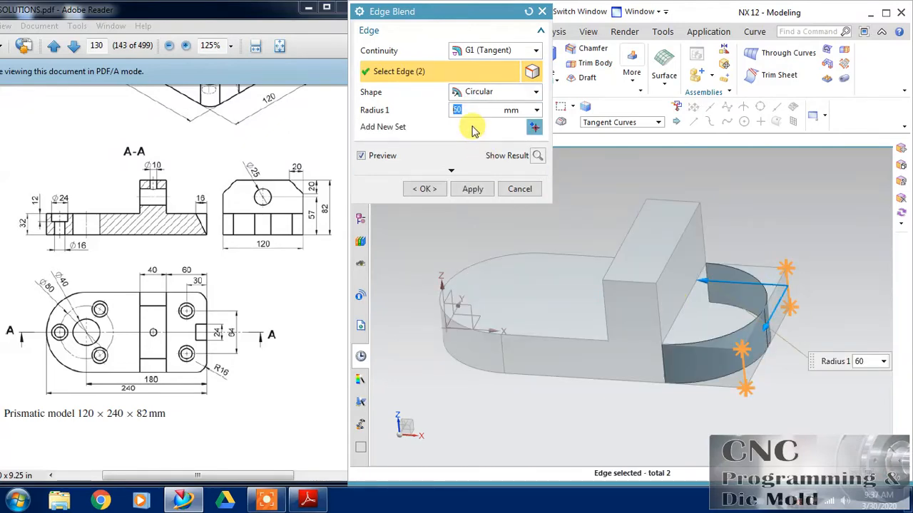
{"action": "key", "text": "Return"}
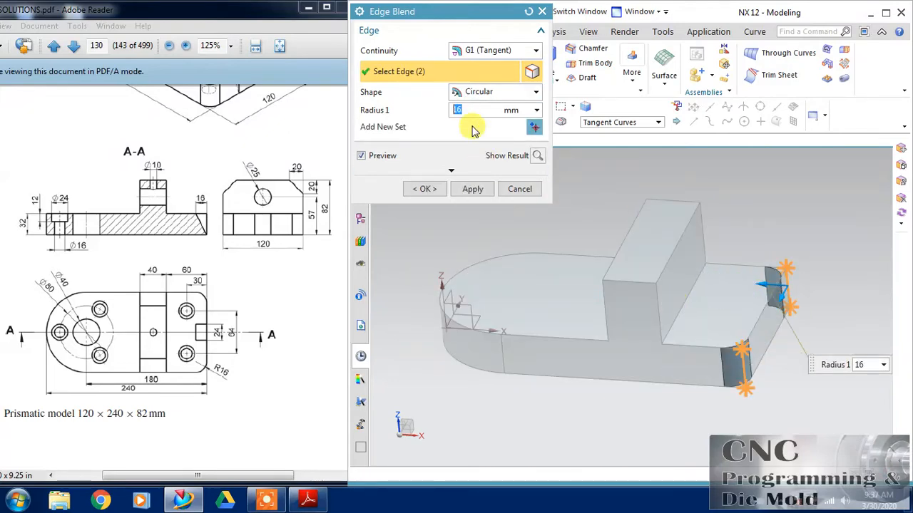
{"action": "left_click", "coordinate": [472, 189]}
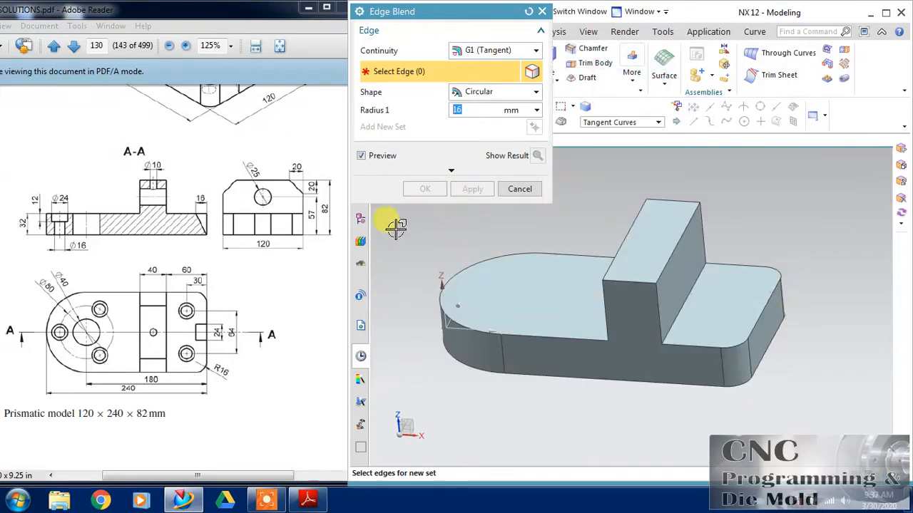
{"action": "left_click", "coordinate": [518, 189]}
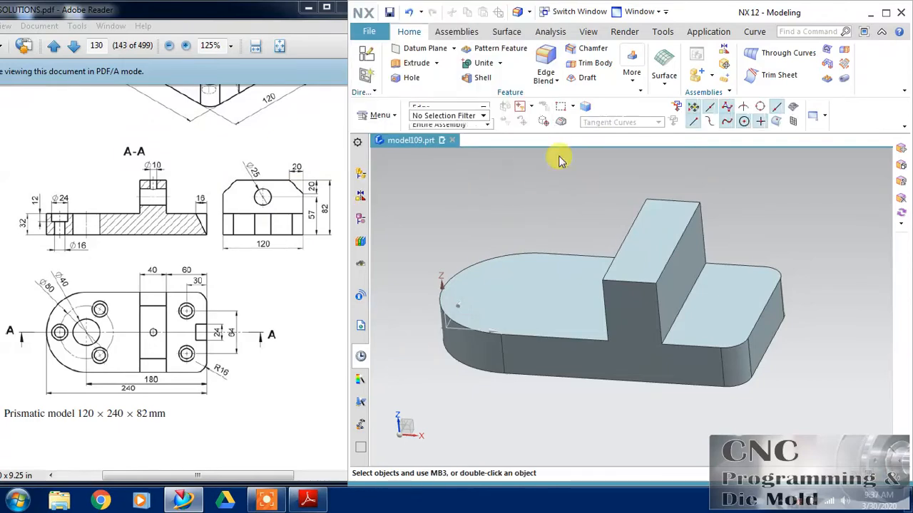
Chamfer the two short upper edges of the upright block symmetrically with a 20 mm distance.
{"action": "left_click", "coordinate": [584, 52]}
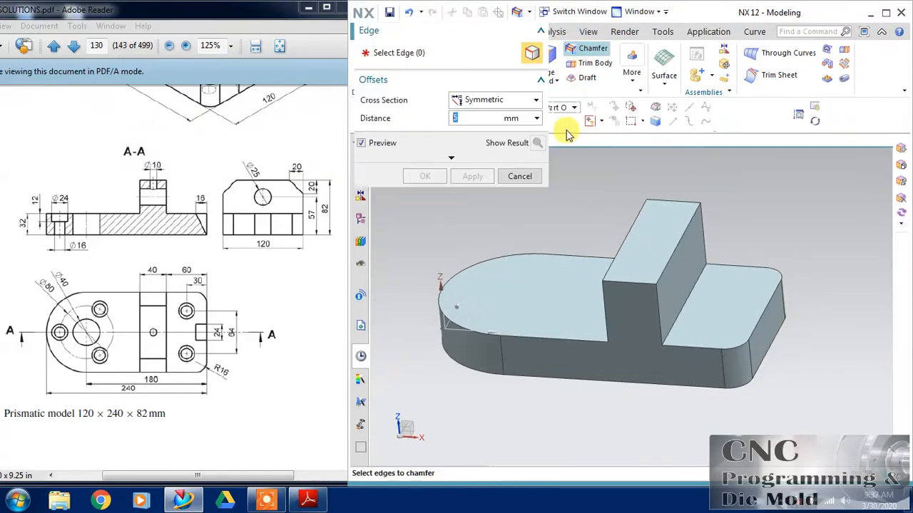
{"action": "mouse_move", "coordinate": [791, 274]}
{"action": "middle_mouse_down"}
{"action": "mouse_move", "coordinate": [805, 230]}
{"action": "mouse_move", "coordinate": [816, 259]}
{"action": "mouse_move", "coordinate": [799, 263]}
{"action": "middle_mouse_up"}
{"action": "left_click", "coordinate": [583, 268]}
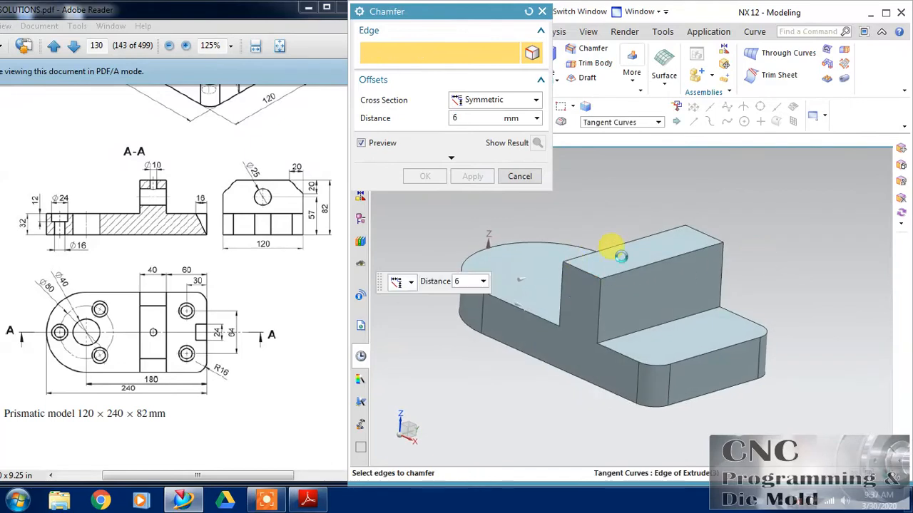
{"action": "left_click", "coordinate": [701, 226]}
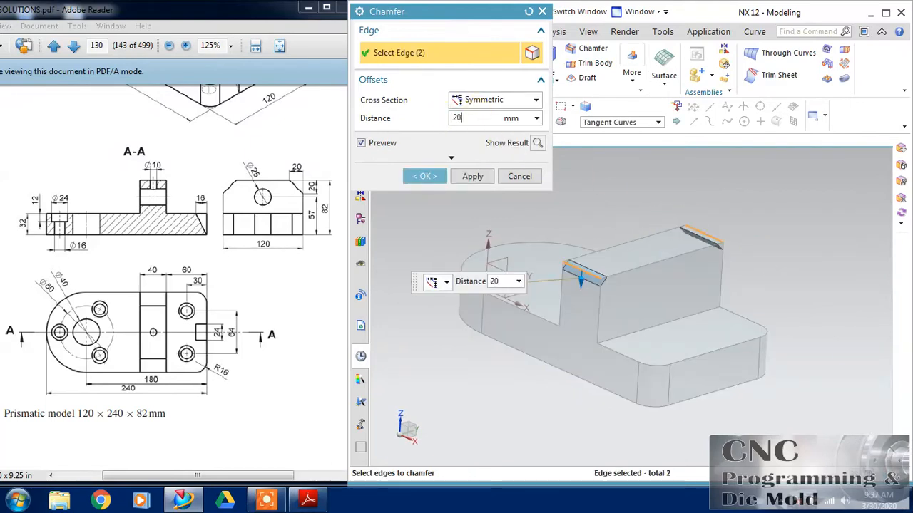
{"action": "type", "text": "20"}
{"action": "key", "text": "Return"}
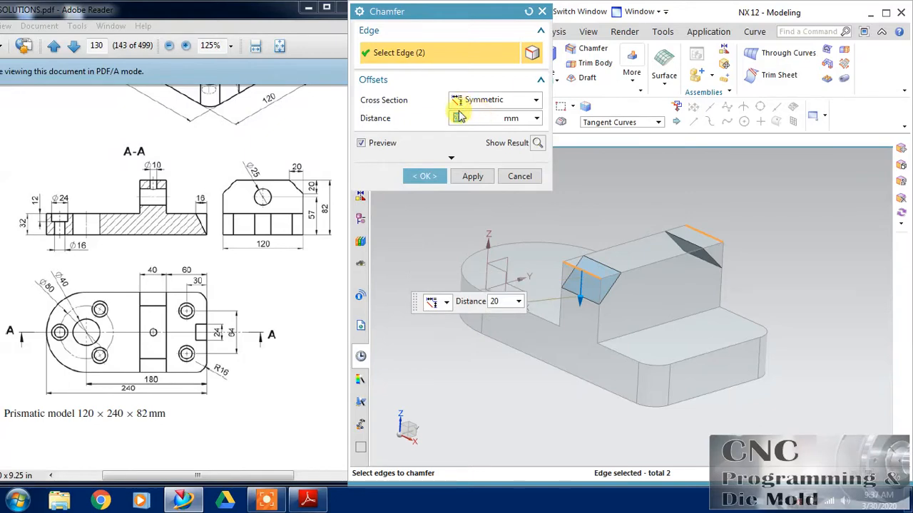
{"action": "left_click", "coordinate": [472, 176]}
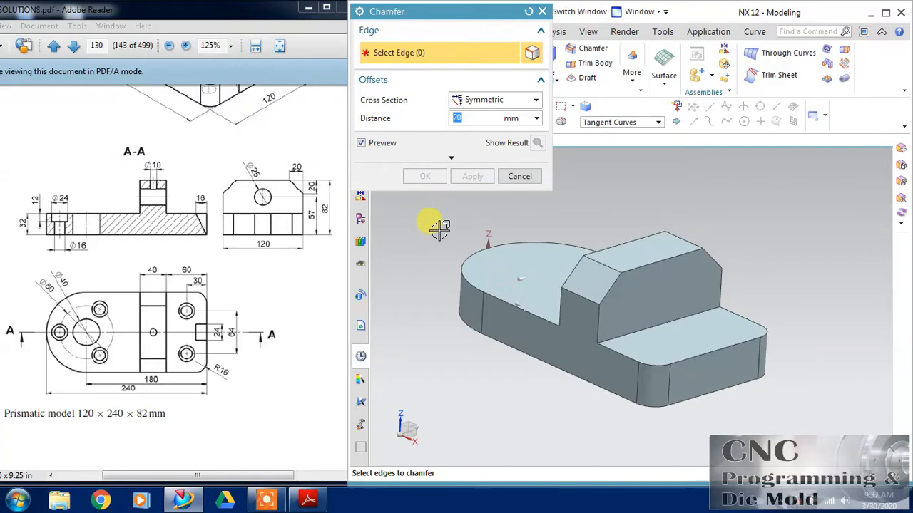
{"action": "left_click", "coordinate": [513, 175]}
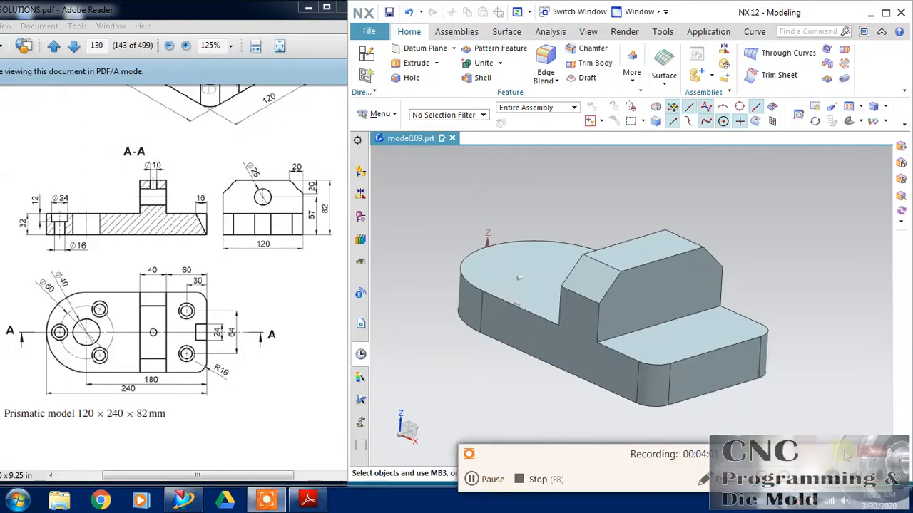
Start a sketch on the top face of the long ledge, with the horizontal reference along the X direction.
{"action": "left_click", "coordinate": [366, 53]}
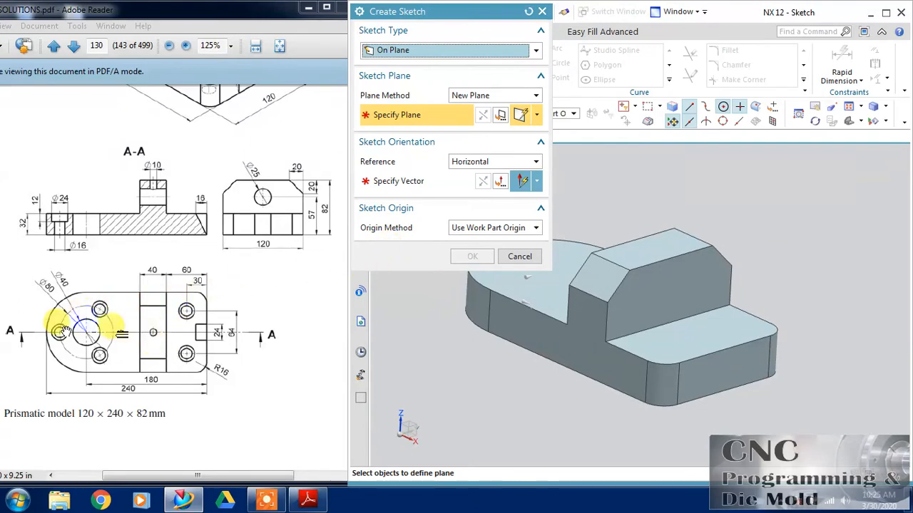
{"action": "left_click", "coordinate": [547, 285]}
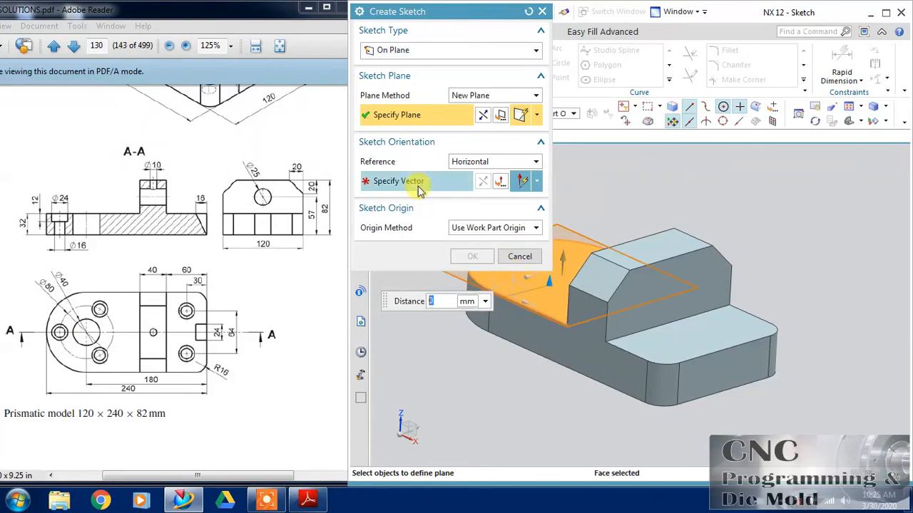
{"action": "left_click", "coordinate": [375, 181]}
{"action": "left_click", "coordinate": [659, 312]}
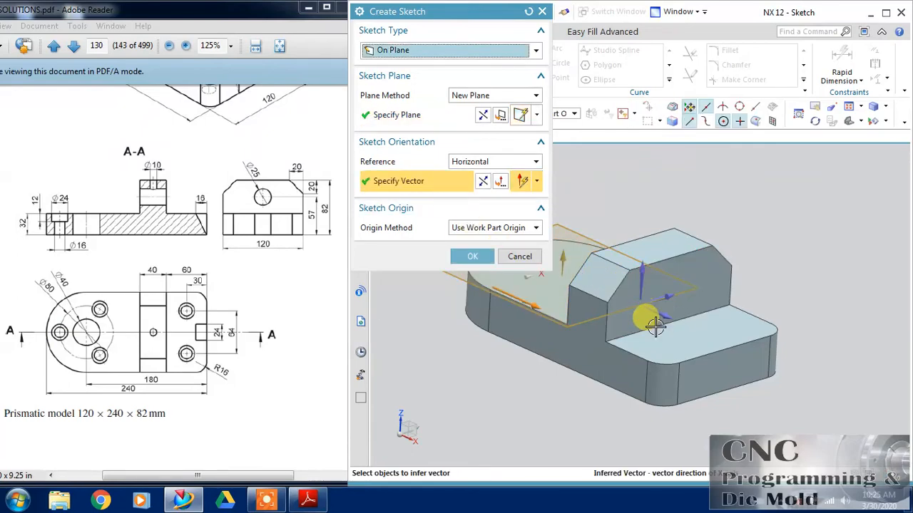
{"action": "left_click", "coordinate": [473, 259]}
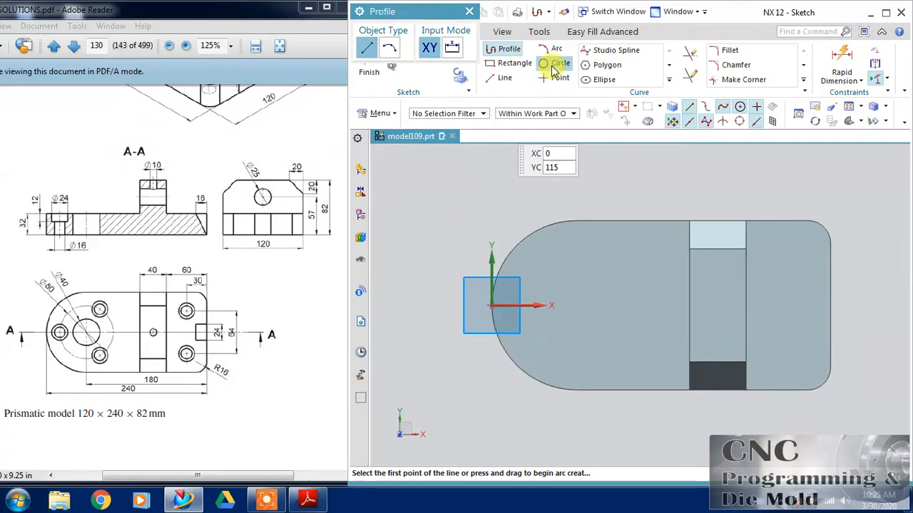
Draw two concentric circles of 40 mm and 80 mm diameter at the centre of the base's rounded end.
{"action": "left_click", "coordinate": [551, 63]}
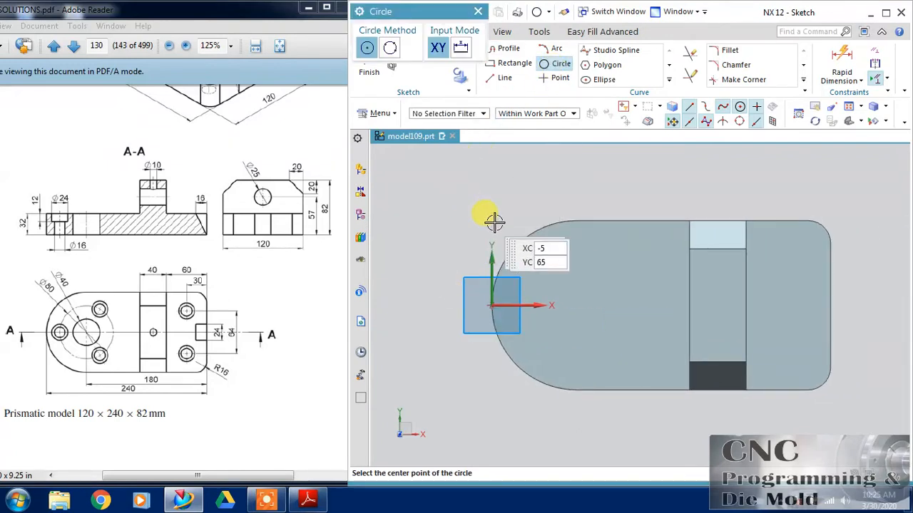
{"action": "left_click", "coordinate": [576, 305]}
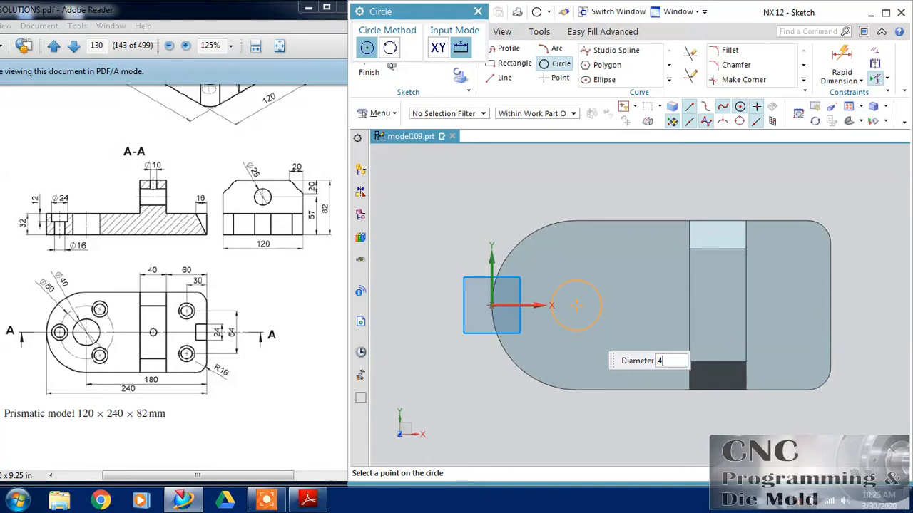
{"action": "key", "text": "Return"}
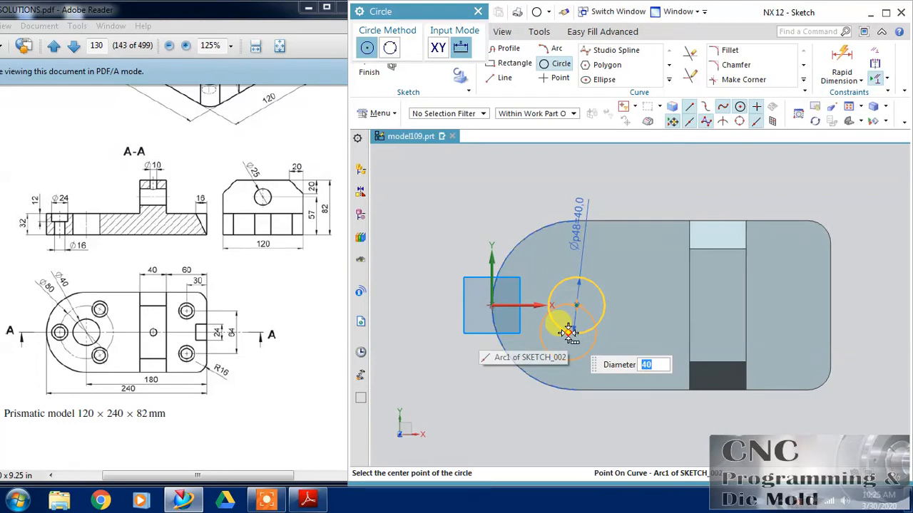
{"action": "type", "text": "80"}
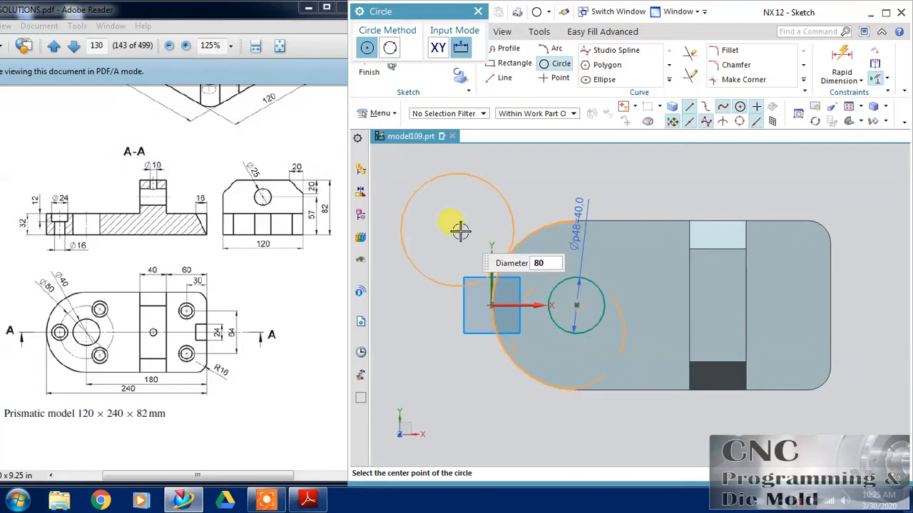
{"action": "left_click", "coordinate": [575, 306]}
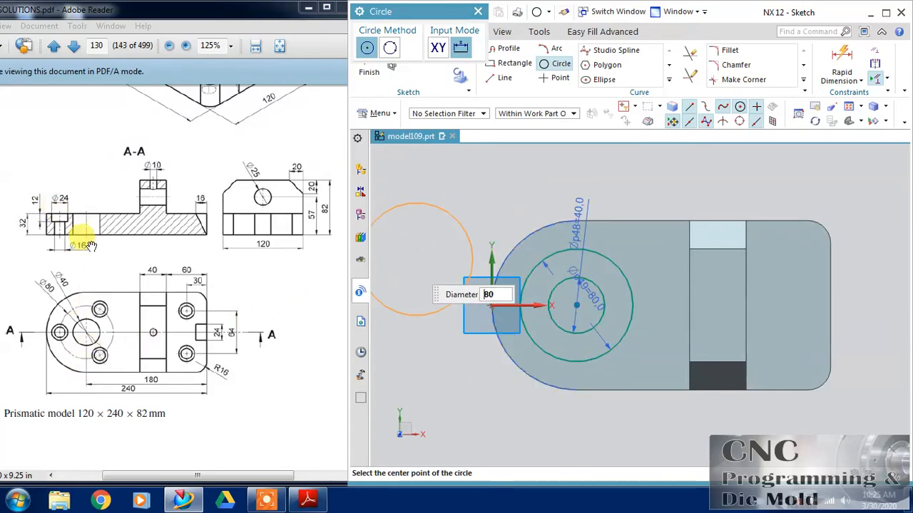
Draw two 24 mm circles, one where the 80 mm circle meets the horizontal axis near the origin and one near the short ledge's upper corner.
{"action": "left_click", "coordinate": [360, 214]}
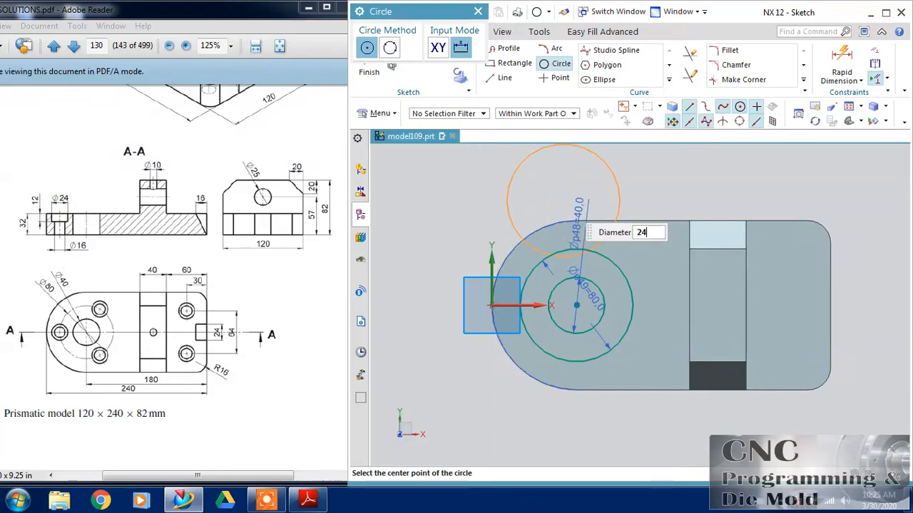
{"action": "key", "text": "Return"}
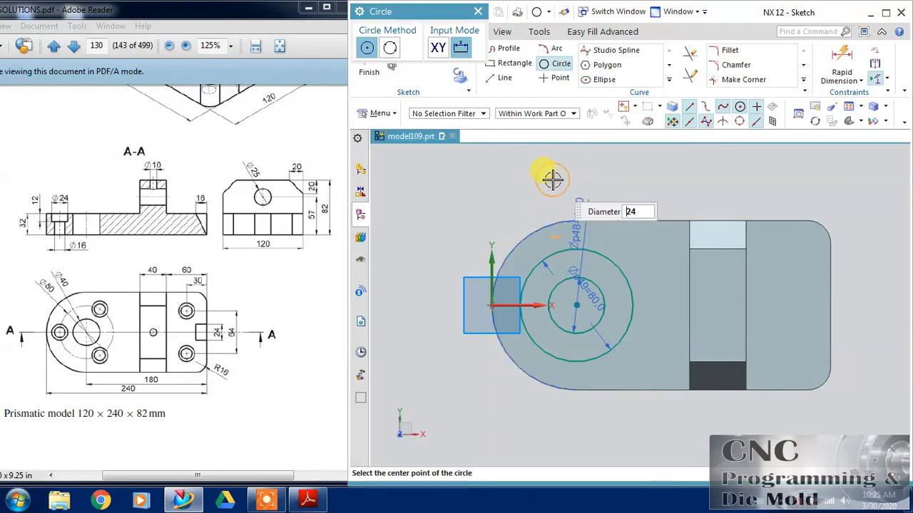
{"action": "left_click", "coordinate": [505, 305]}
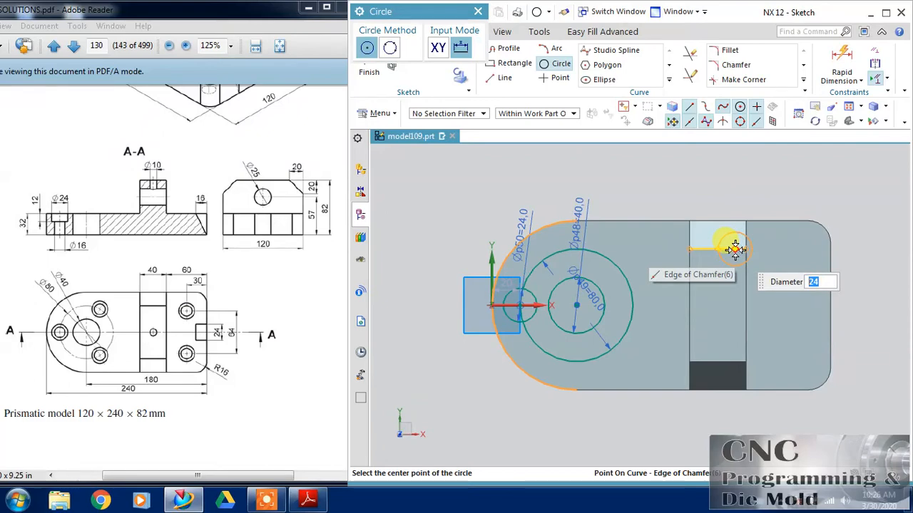
{"action": "left_click", "coordinate": [790, 254]}
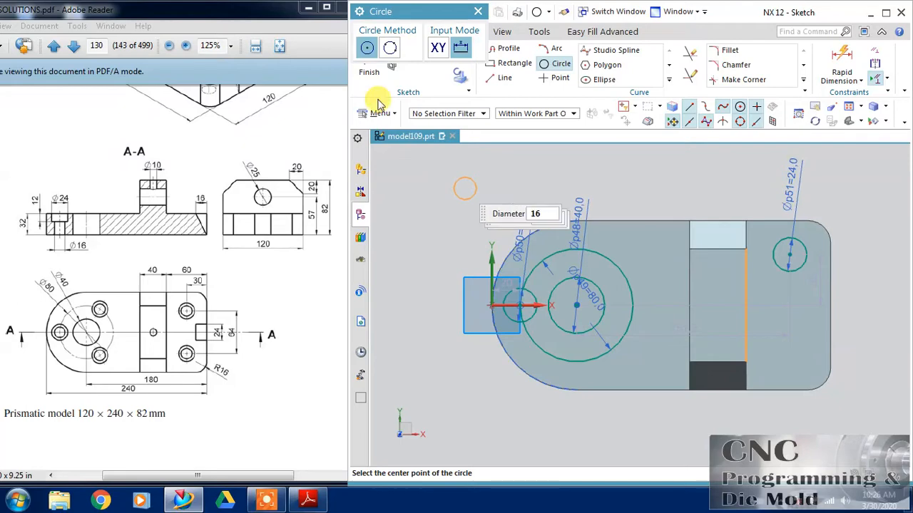
Draw a 16 mm circle concentric with each of the two 24 mm circles.
{"action": "left_click", "coordinate": [521, 305]}
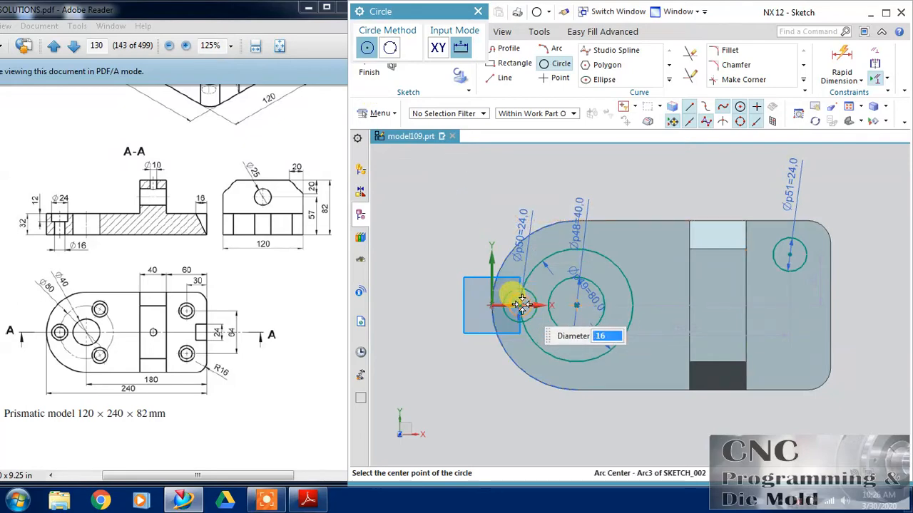
{"action": "left_click", "coordinate": [791, 253]}
{"action": "key", "text": "Escape"}
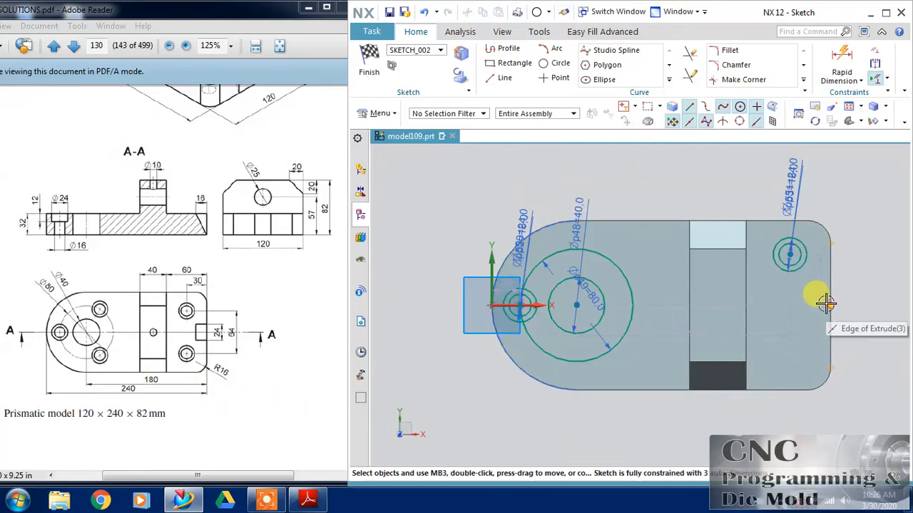
Try to dimension the horizontal distance between the short ledge's end edge and the centre of the 40 mm circle.
{"action": "left_click", "coordinate": [842, 70]}
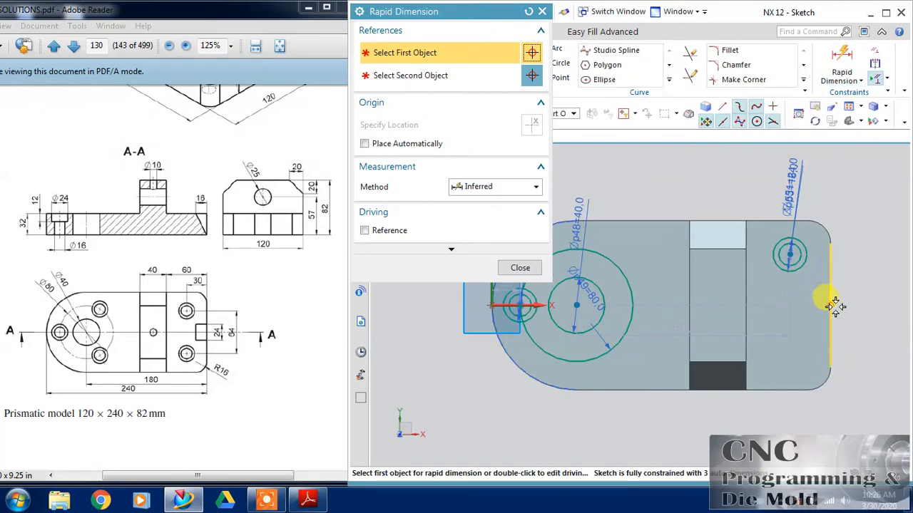
{"action": "left_click", "coordinate": [834, 305]}
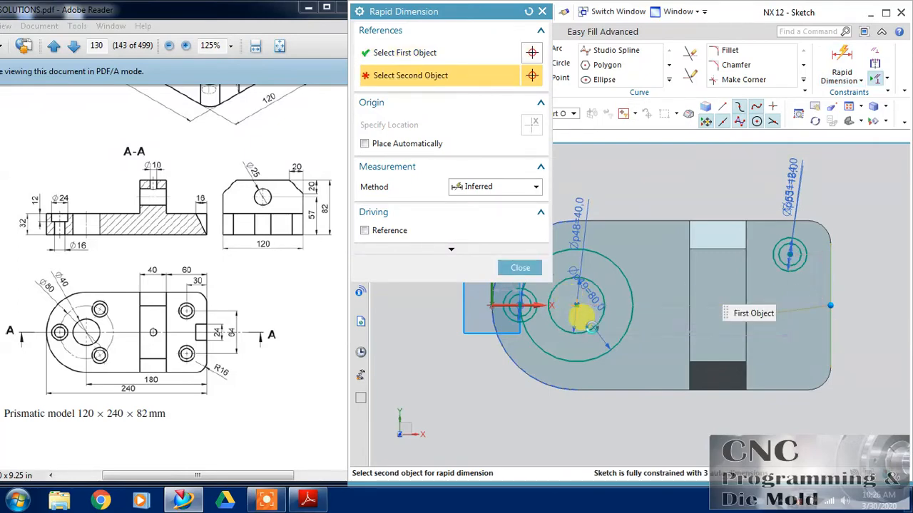
{"action": "left_click", "coordinate": [576, 308]}
{"action": "left_click", "coordinate": [646, 412]}
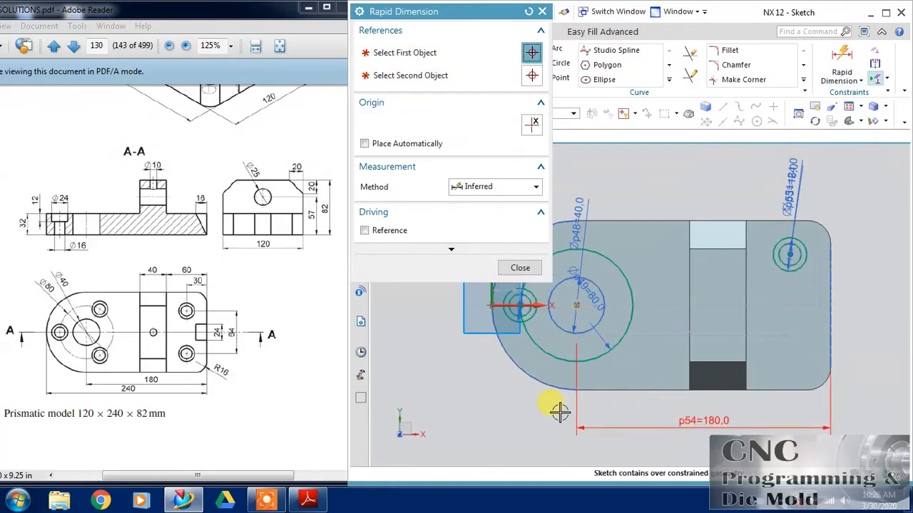
{"action": "left_click", "coordinate": [520, 267]}
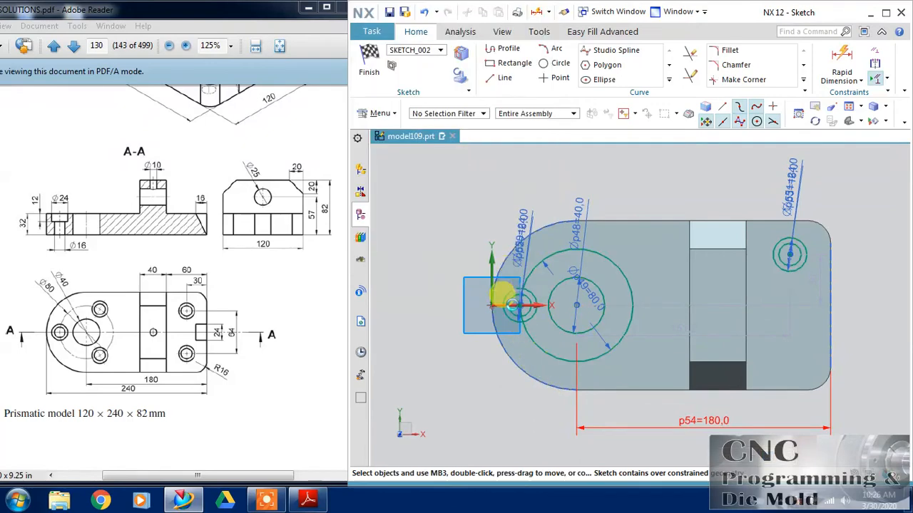
Delete the horizontal dimension between the end edge and the 40 mm circle.
{"action": "left_click", "coordinate": [680, 428]}
{"action": "key", "text": "Delete"}
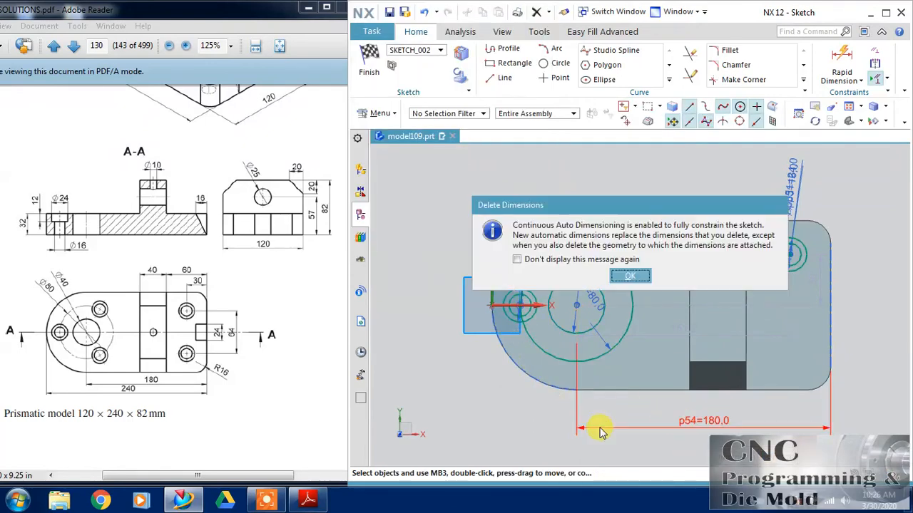
{"action": "left_click", "coordinate": [630, 276]}
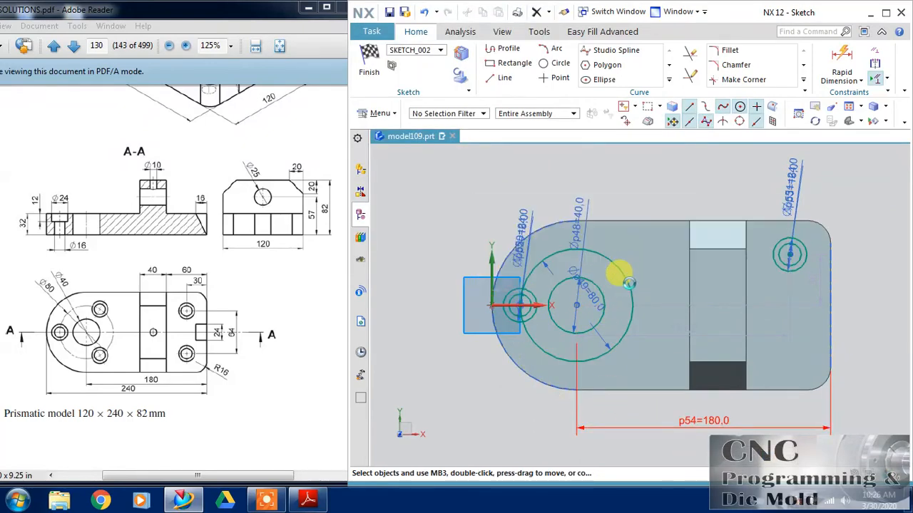
Constrain the centre of the 40 mm circle to lie on the sketch's horizontal axis.
{"action": "left_click", "coordinate": [576, 305]}
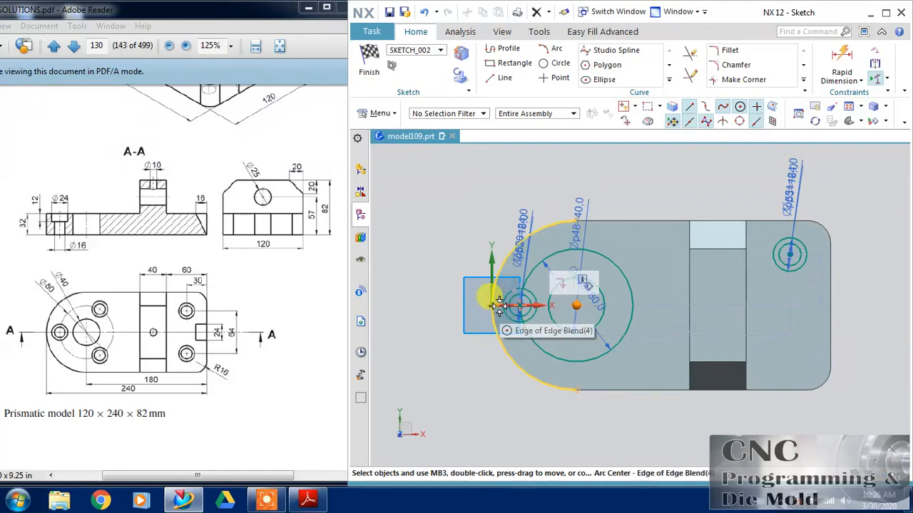
{"action": "scroll", "coordinate": [503, 305], "scroll_direction": "up", "scroll_amount": 3}
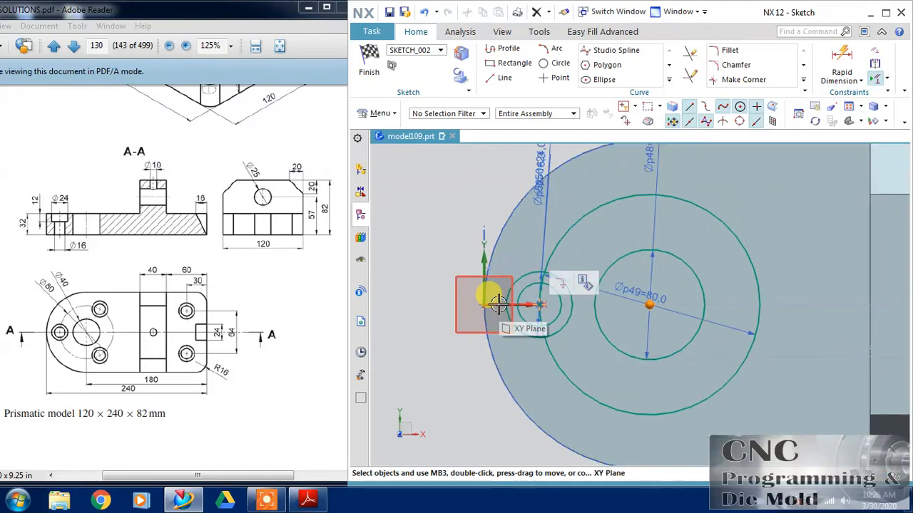
{"action": "left_click", "coordinate": [503, 305]}
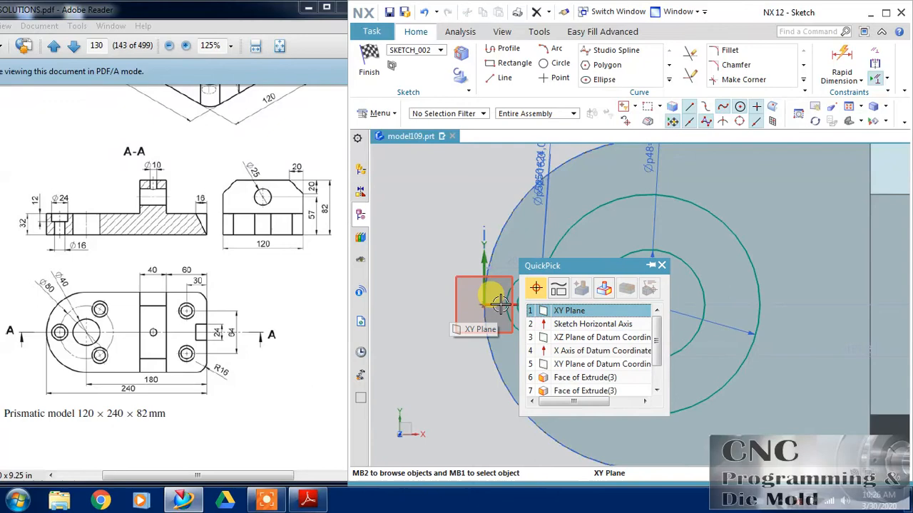
{"action": "left_click", "coordinate": [563, 322]}
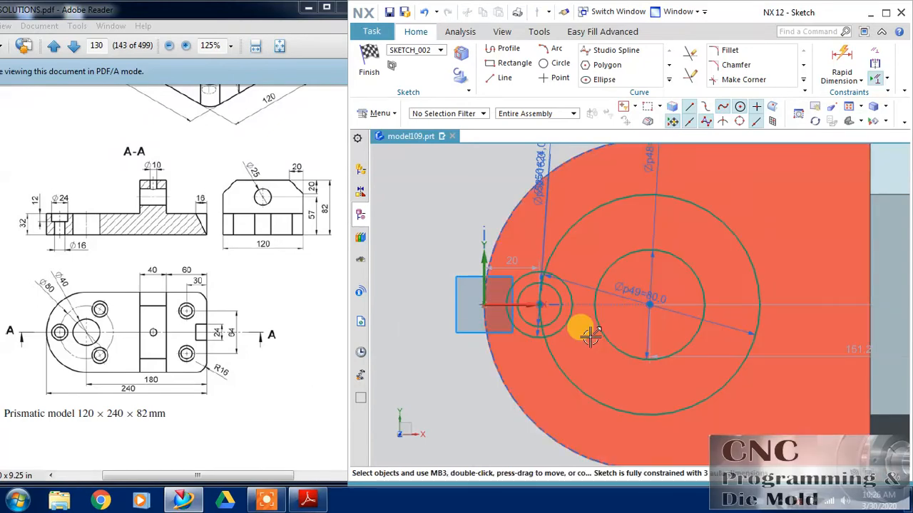
Move the small concentric circles on the 80 mm circle off the horizontal axis and constrain their centre to lie on that axis.
{"action": "scroll", "coordinate": [583, 331], "scroll_direction": "down", "scroll_amount": 2}
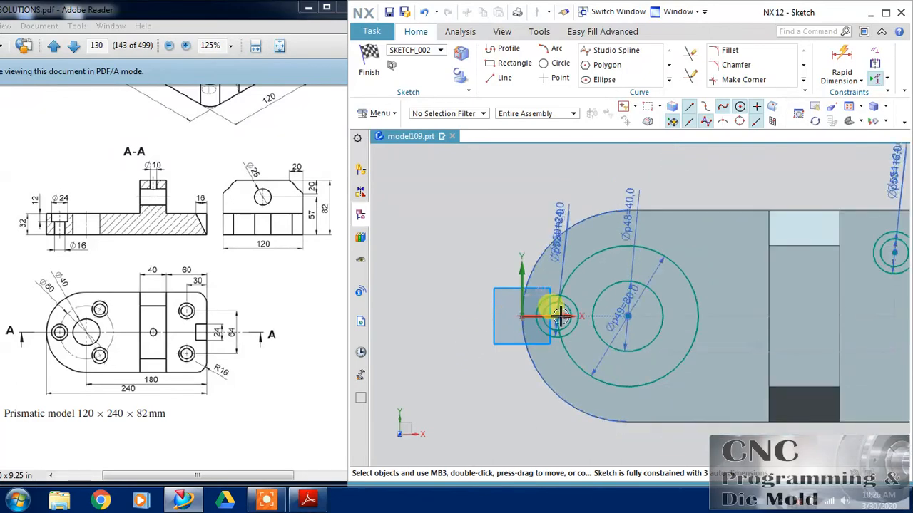
{"action": "left_click_drag", "start_coordinate": [559, 315], "coordinate": [540, 299]}
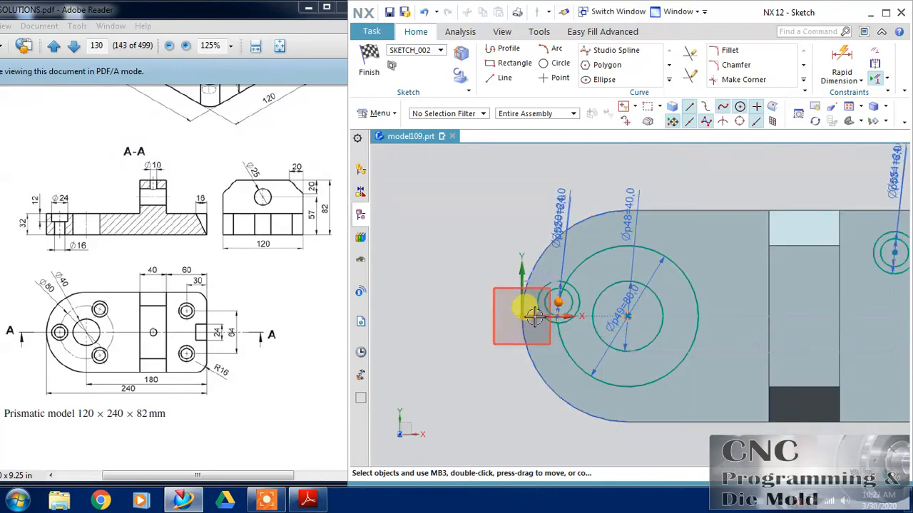
{"action": "left_click", "coordinate": [539, 319]}
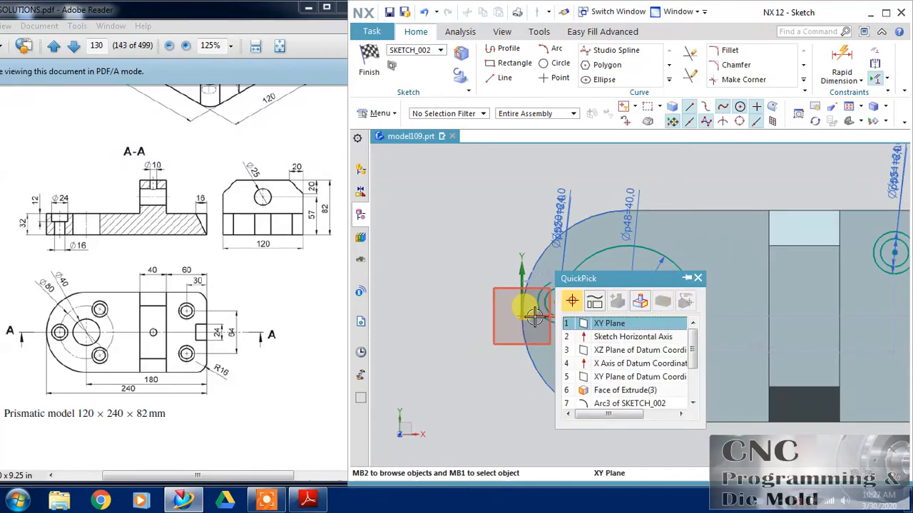
{"action": "left_click", "coordinate": [586, 332]}
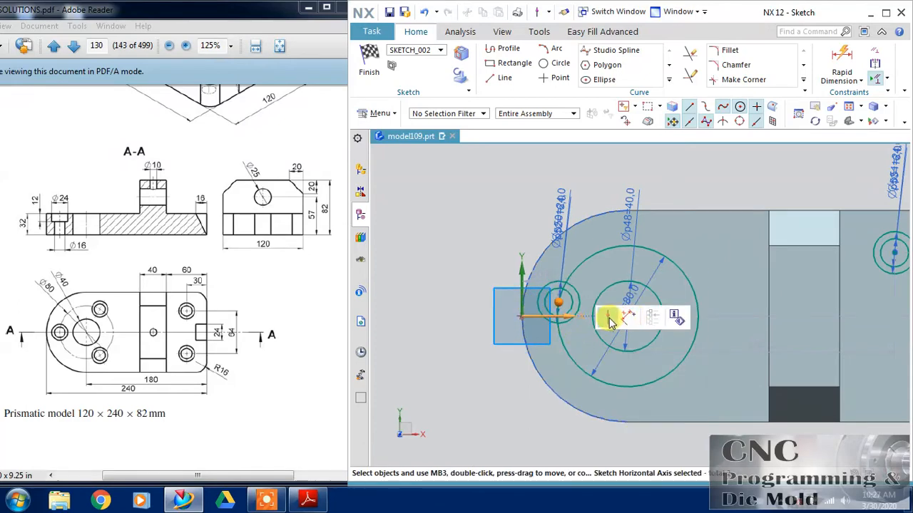
{"action": "left_click", "coordinate": [608, 319]}
Dimension the horizontal distance from the short ledge's small circles to the end edge as 30 mm.
{"action": "scroll", "coordinate": [501, 374], "scroll_direction": "down", "scroll_amount": 2}
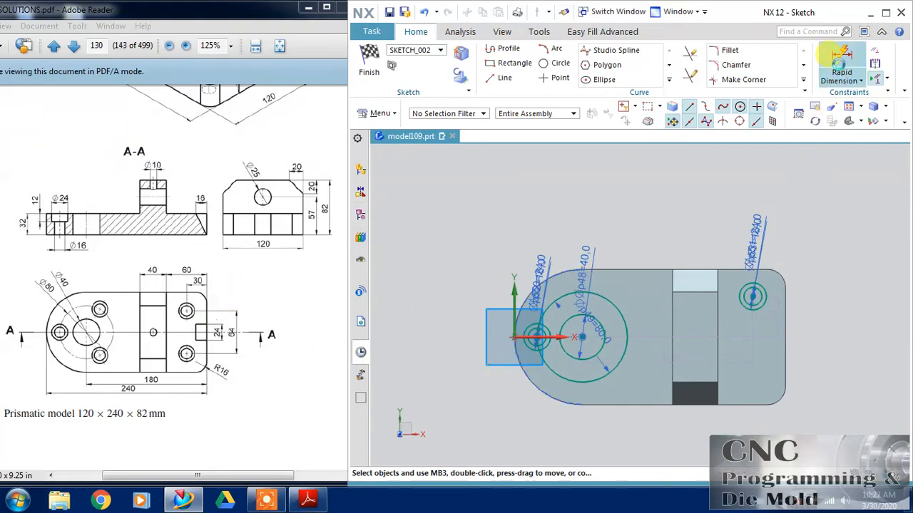
{"action": "left_click", "coordinate": [841, 58]}
{"action": "left_click", "coordinate": [752, 285]}
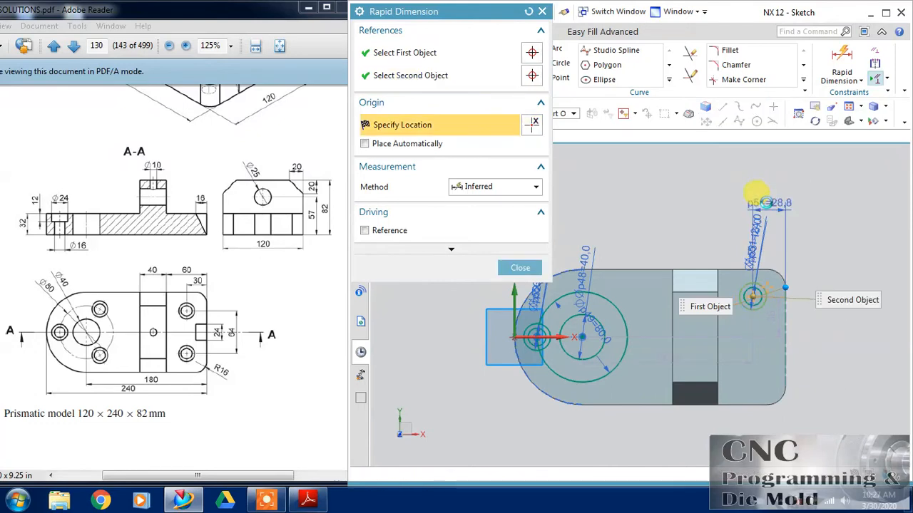
{"action": "left_click", "coordinate": [760, 199]}
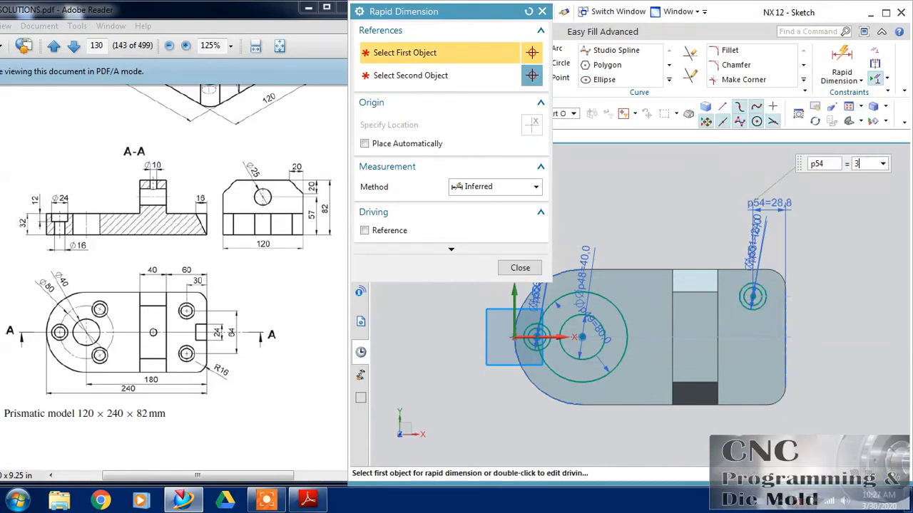
{"action": "type", "text": "30"}
{"action": "left_click", "coordinate": [757, 192]}
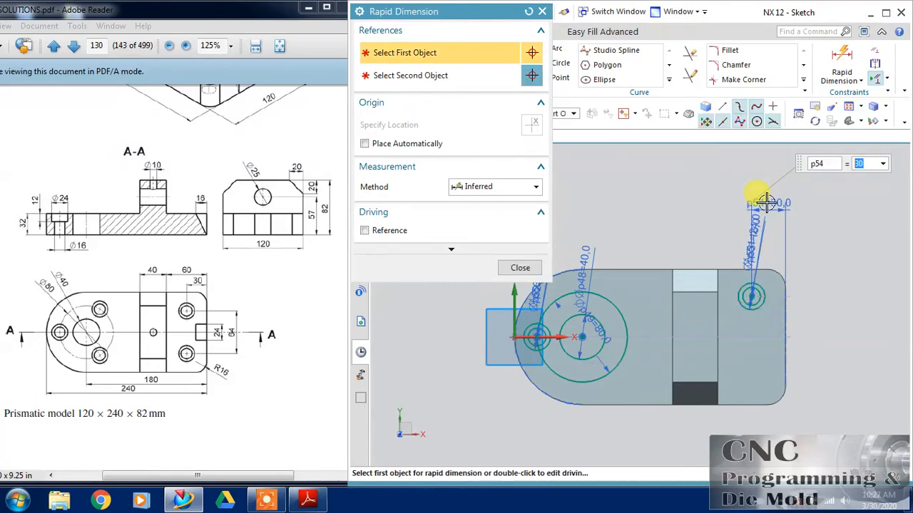
Dimension the vertical distance from the sketch's horizontal axis to the short ledge's small circles as 32 mm.
{"action": "left_click", "coordinate": [562, 335]}
{"action": "left_click", "coordinate": [751, 296]}
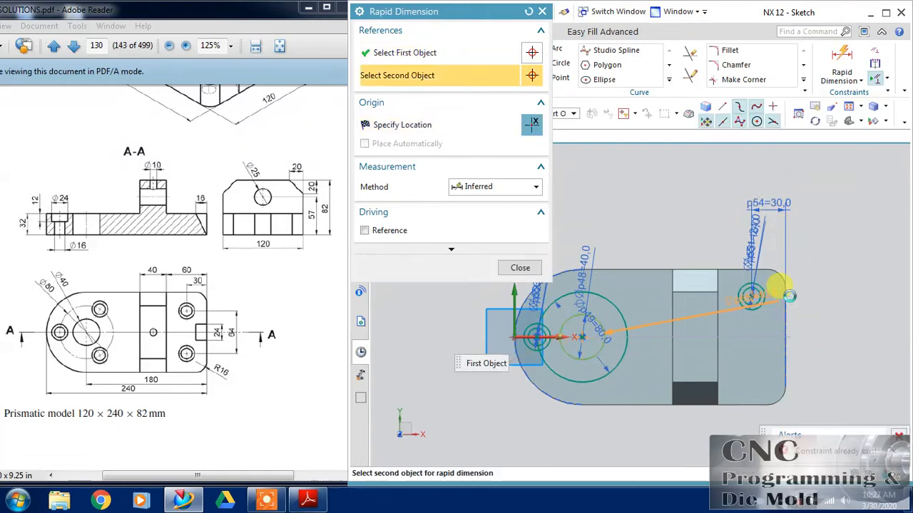
{"action": "left_click", "coordinate": [829, 317]}
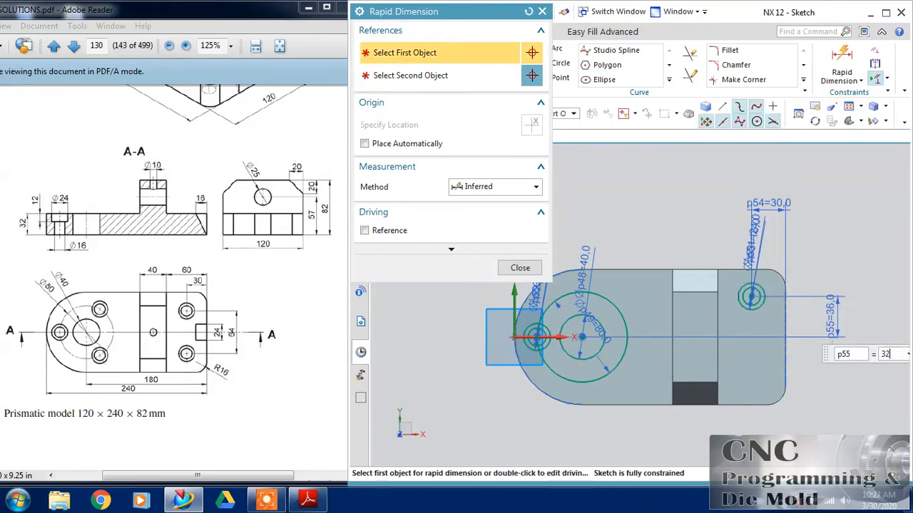
{"action": "key", "text": "Return"}
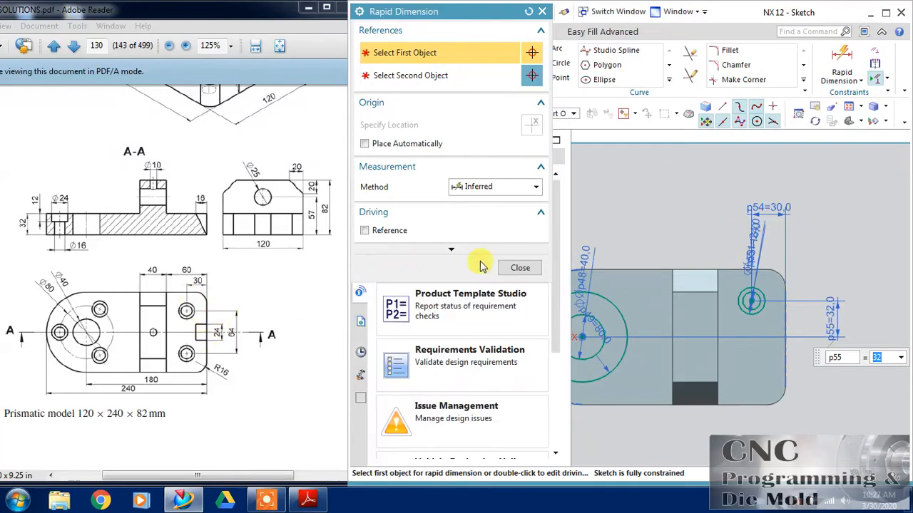
{"action": "left_click", "coordinate": [519, 268]}
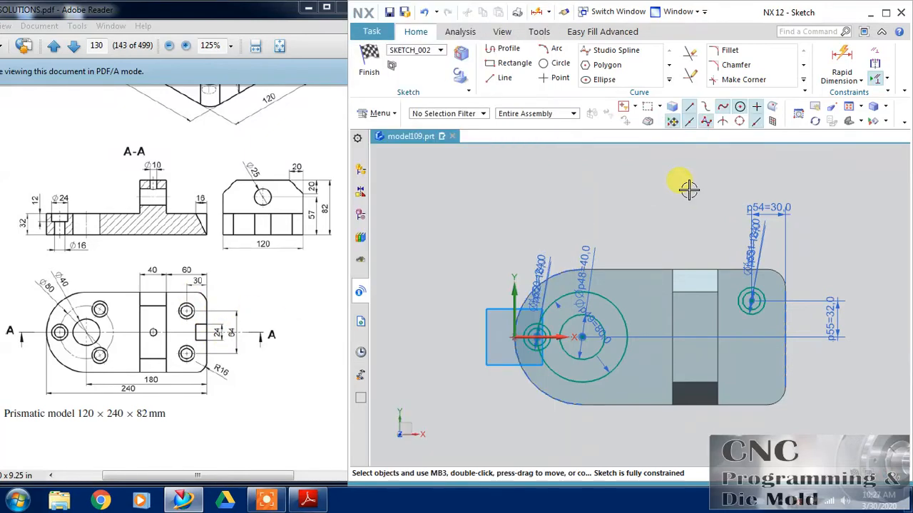
Pattern the small concentric circles circularly about the 40 mm circle's centre, 3 copies over 360°, and convert the 80 mm circle to reference.
{"action": "left_click", "coordinate": [669, 79]}
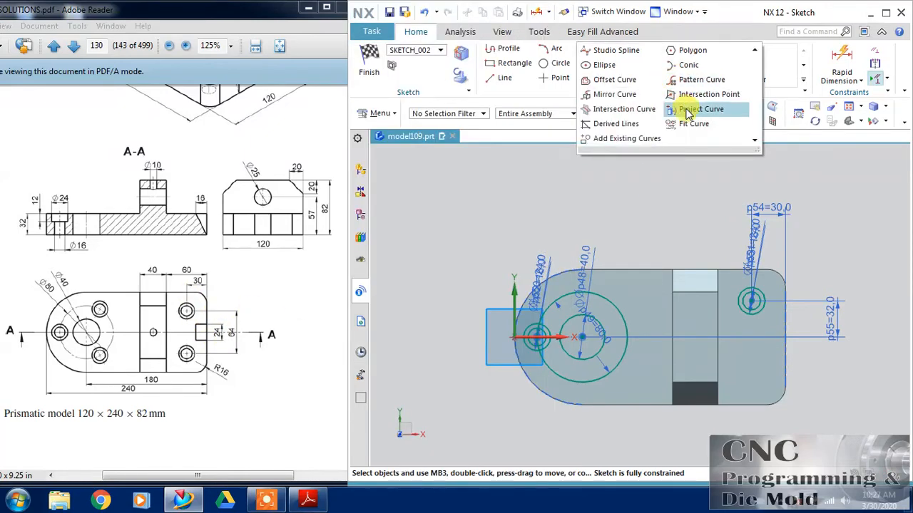
{"action": "left_click", "coordinate": [696, 80]}
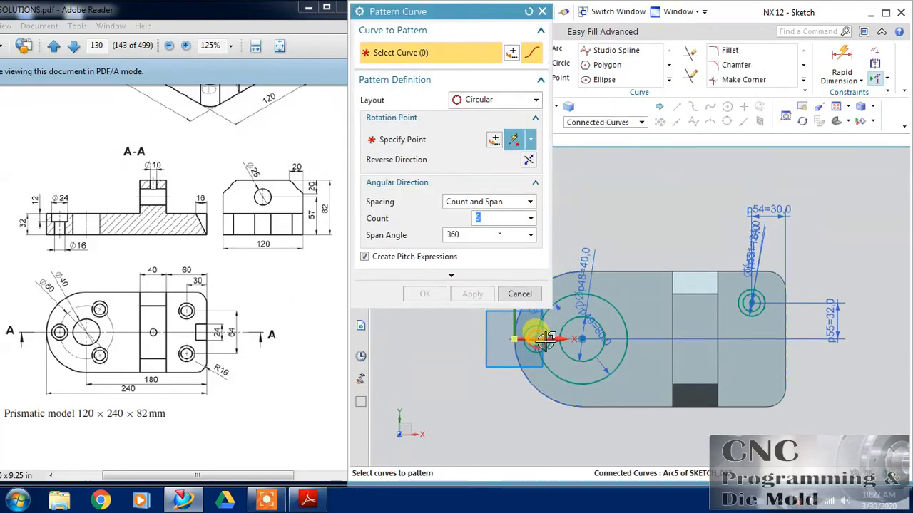
{"action": "left_click", "coordinate": [545, 341]}
{"action": "left_click", "coordinate": [544, 332]}
{"action": "left_click", "coordinate": [448, 146]}
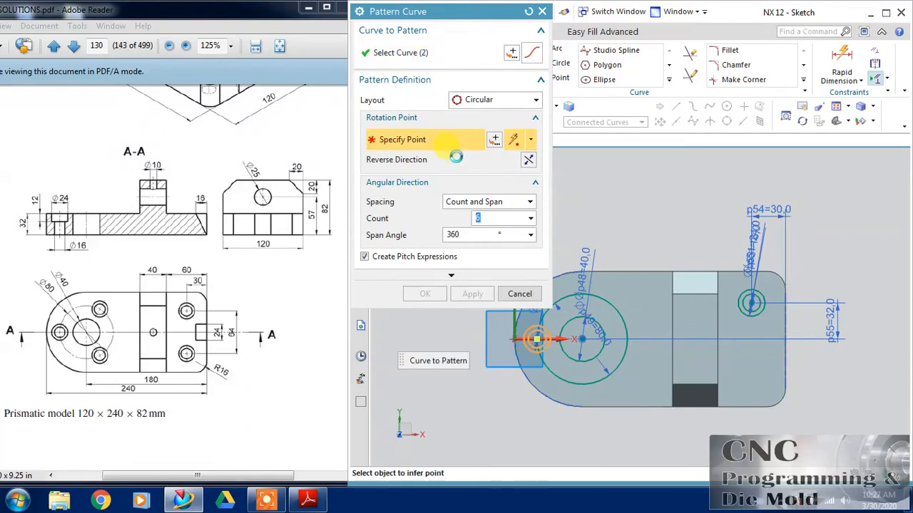
{"action": "left_click", "coordinate": [582, 339]}
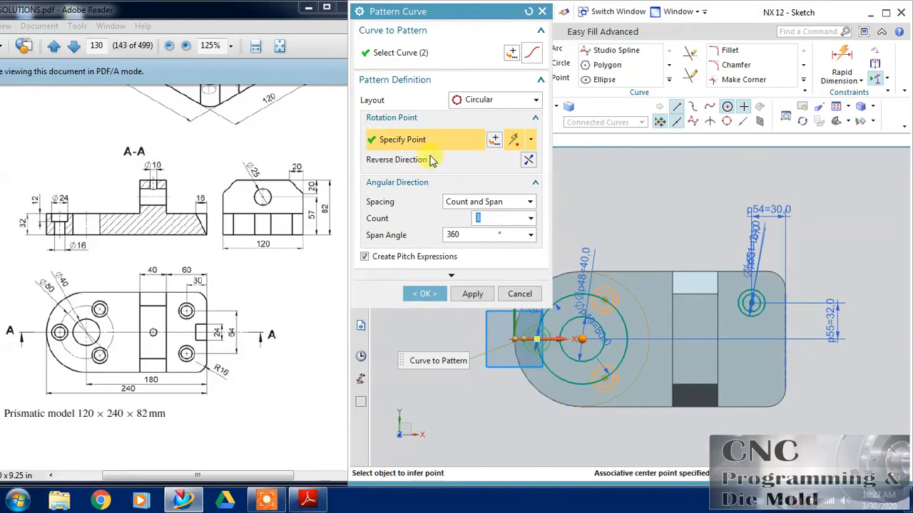
{"action": "left_click", "coordinate": [472, 293]}
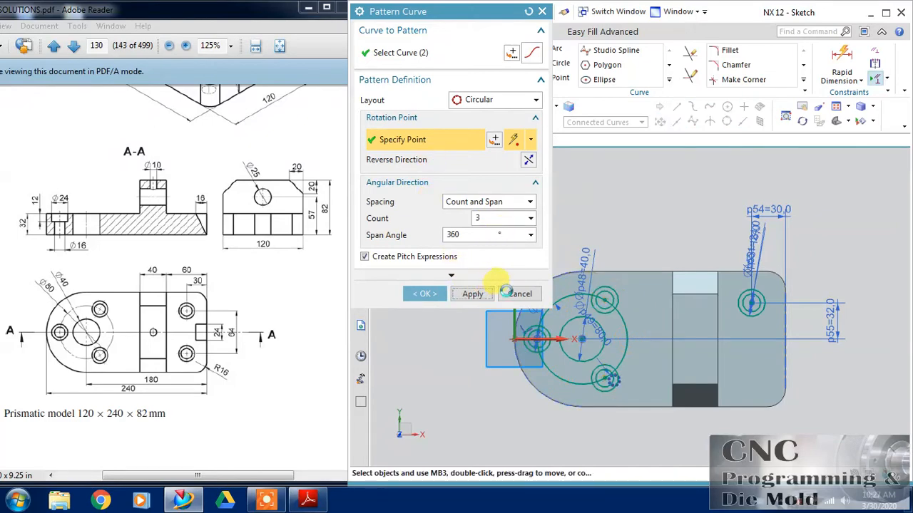
{"action": "left_click", "coordinate": [510, 298]}
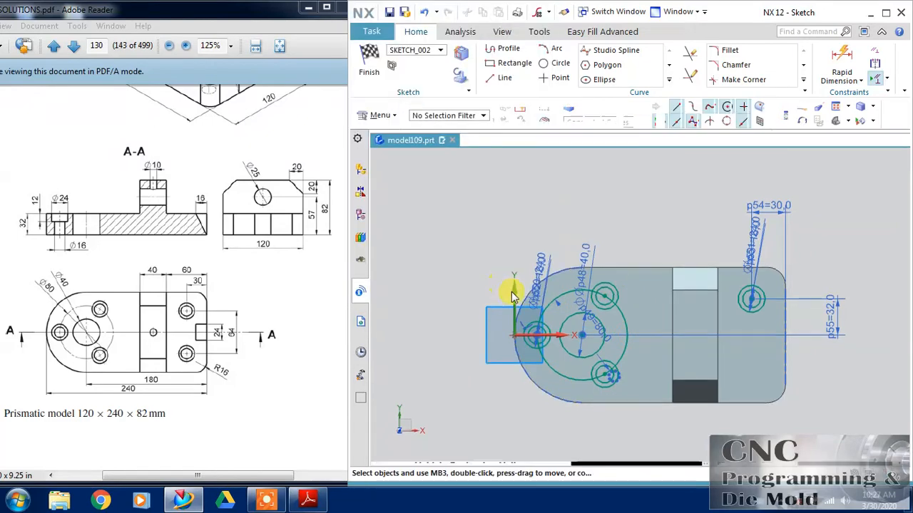
{"action": "right_click", "coordinate": [621, 318]}
{"action": "left_click", "coordinate": [644, 189]}
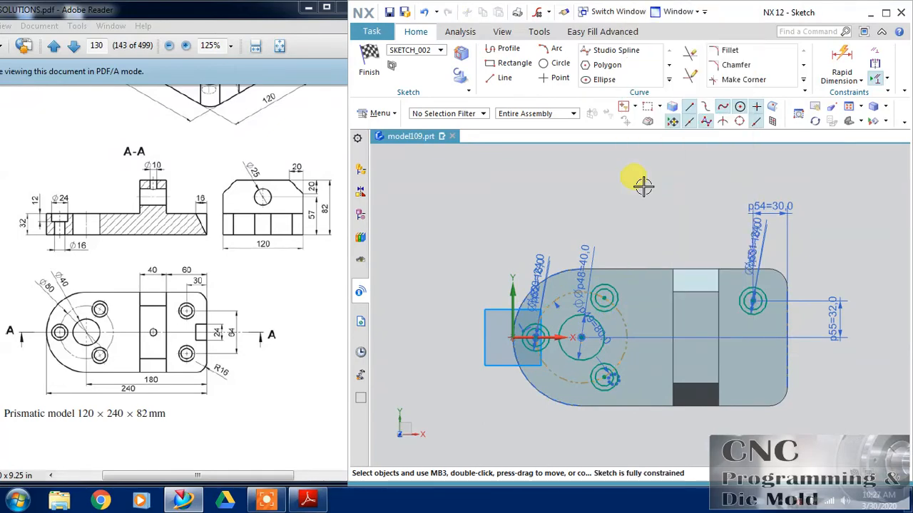
Mirror the short ledge's two concentric circles about the sketch's horizontal axis.
{"action": "left_click", "coordinate": [670, 79]}
{"action": "left_click", "coordinate": [626, 95]}
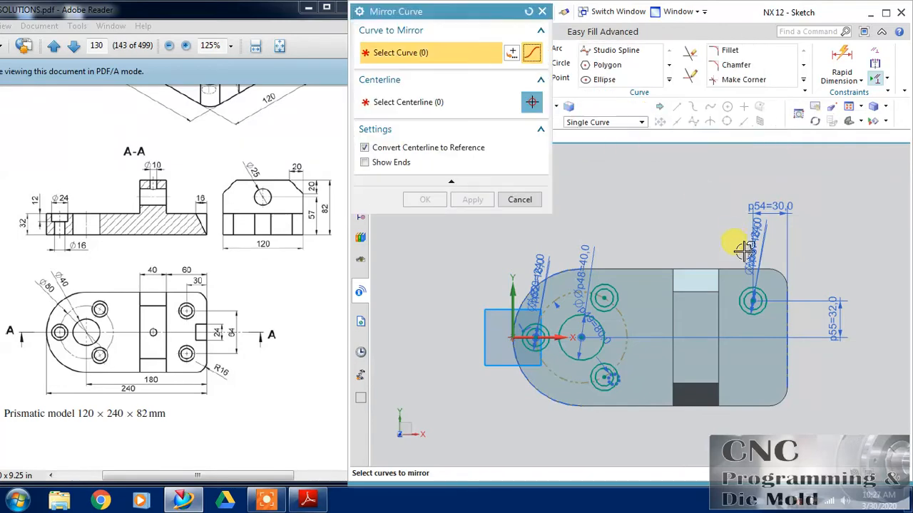
{"action": "left_click", "coordinate": [749, 301]}
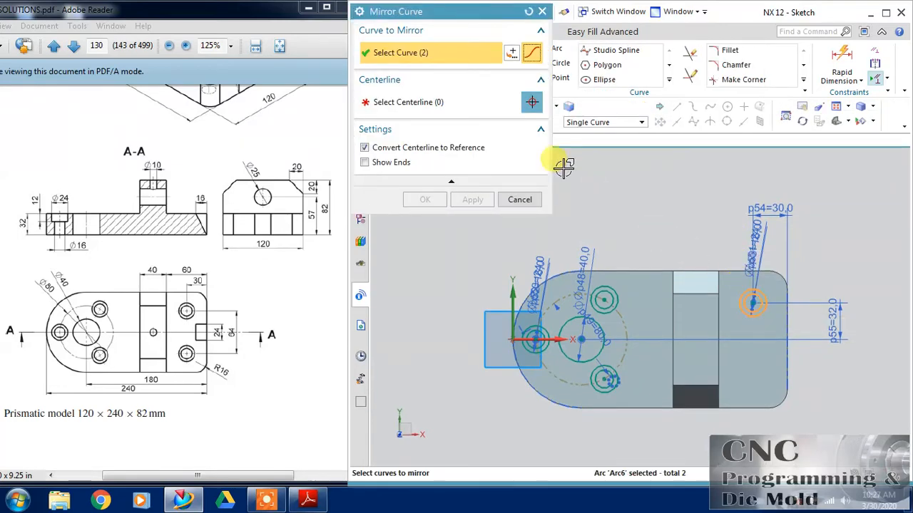
{"action": "left_click", "coordinate": [464, 100]}
{"action": "left_click", "coordinate": [553, 339]}
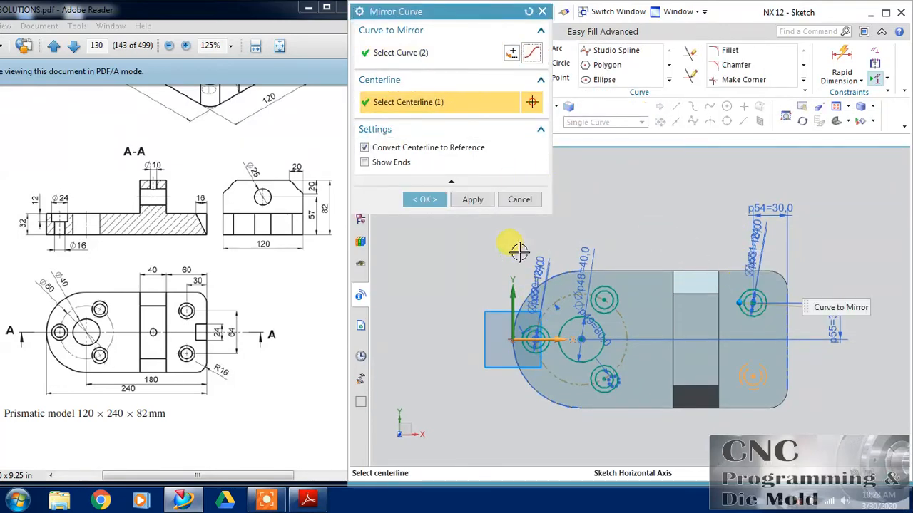
{"action": "left_click", "coordinate": [425, 200]}
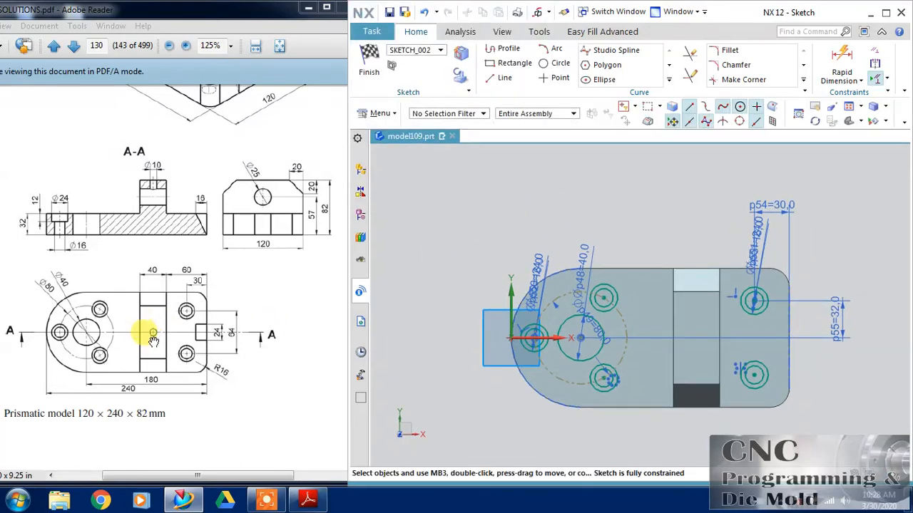
Sketch a 10 mm diameter circle on the raised block, near the horizontal axis.
{"action": "left_click", "coordinate": [556, 62]}
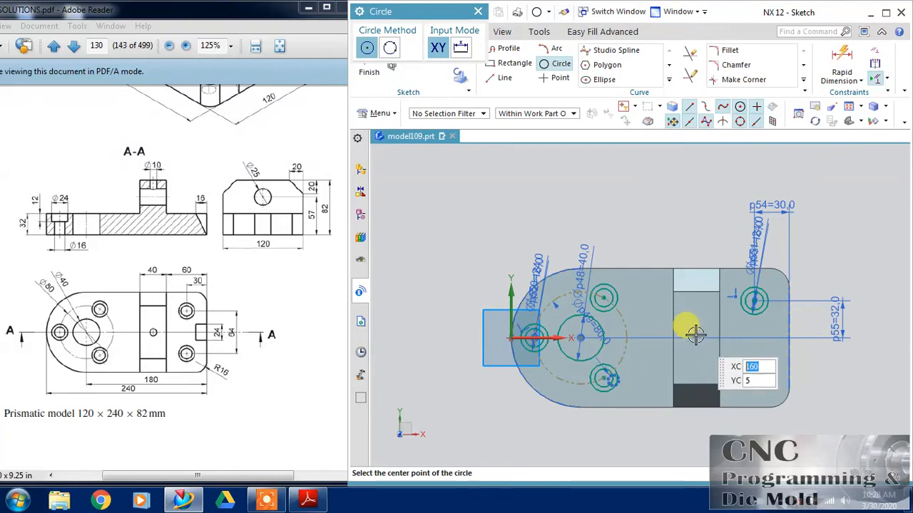
{"action": "left_click", "coordinate": [685, 326]}
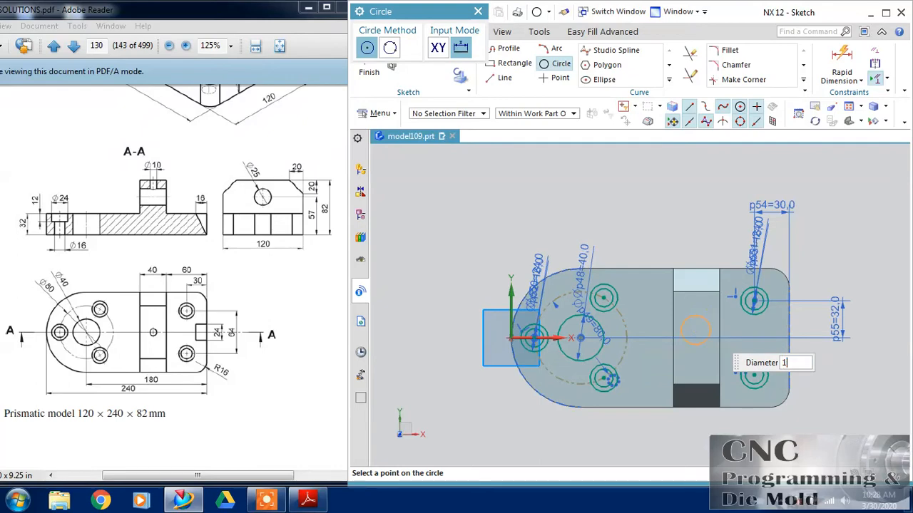
{"action": "key", "text": "Return"}
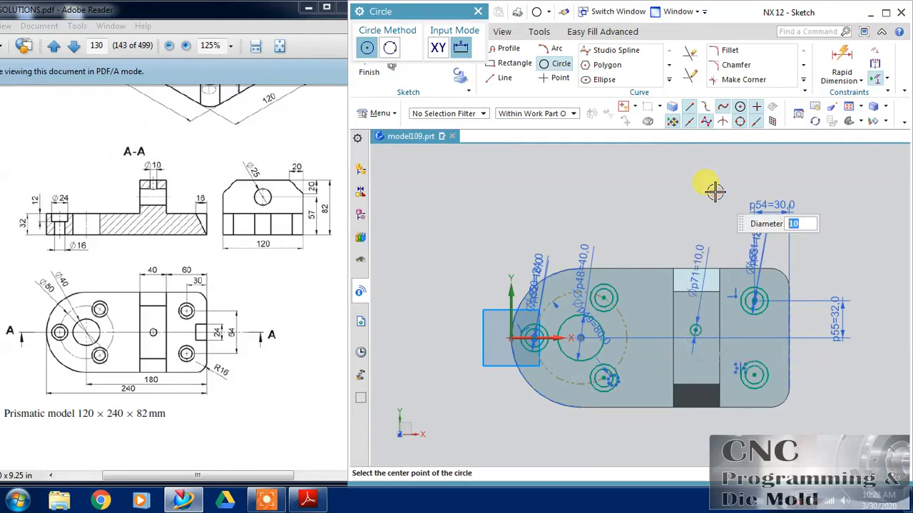
{"action": "key", "text": "Escape"}
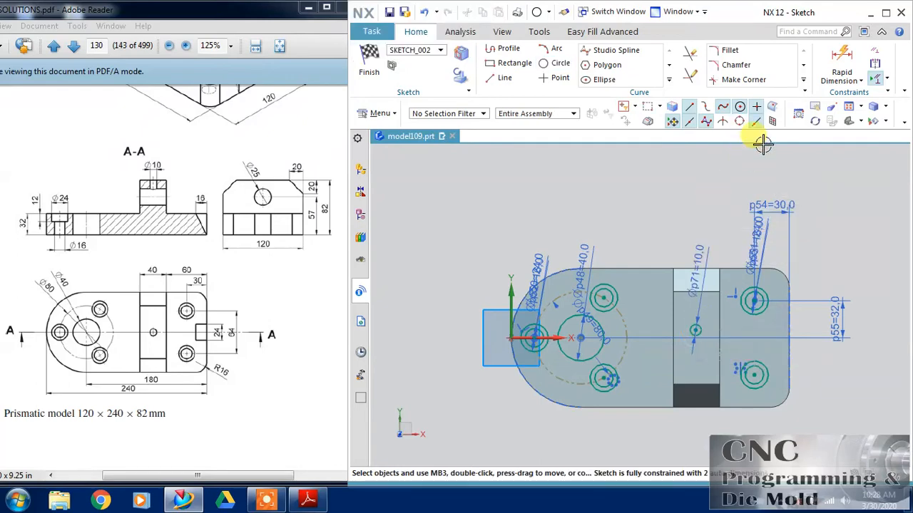
Align the 10 mm circle's centre vertically with the midpoint of the block's chamfer edge.
{"action": "left_click", "coordinate": [695, 330]}
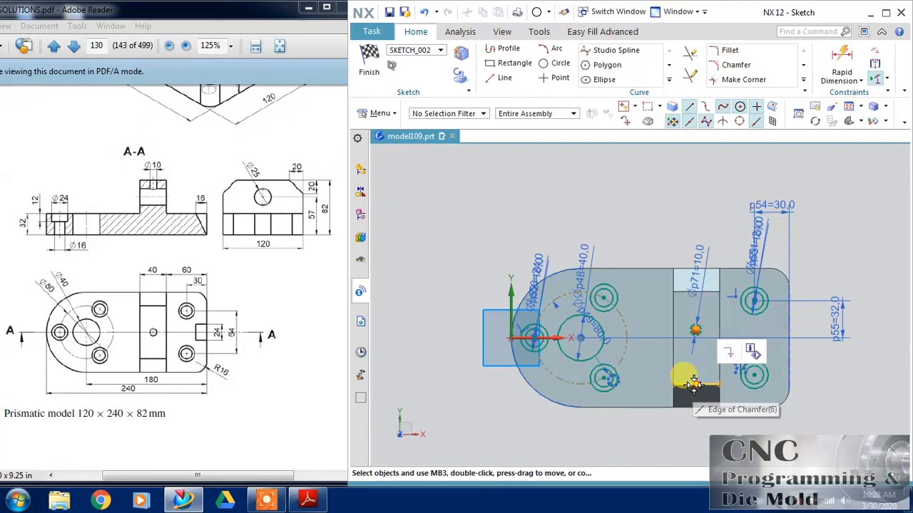
{"action": "left_click", "coordinate": [693, 384]}
{"action": "left_click", "coordinate": [743, 363]}
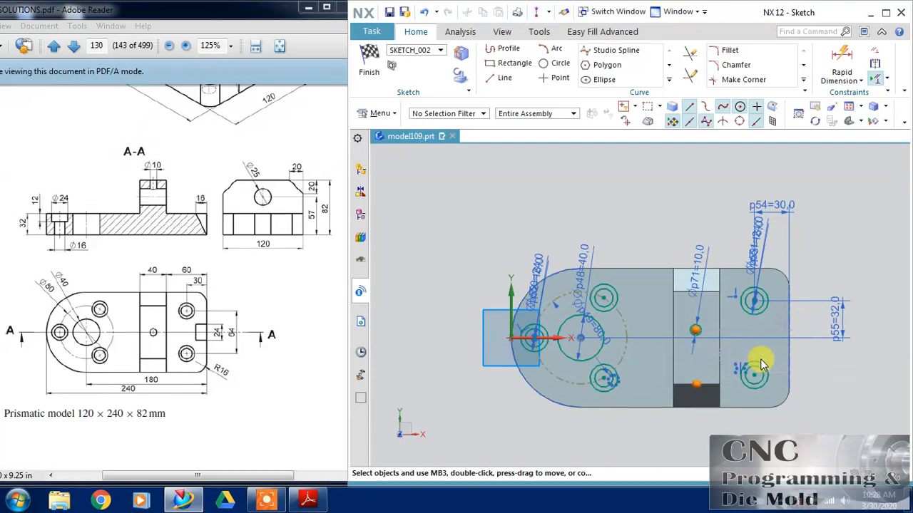
Constrain the 10 mm circle's centre to lie on the sketch's horizontal axis and finish the sketch.
{"action": "left_click", "coordinate": [695, 330]}
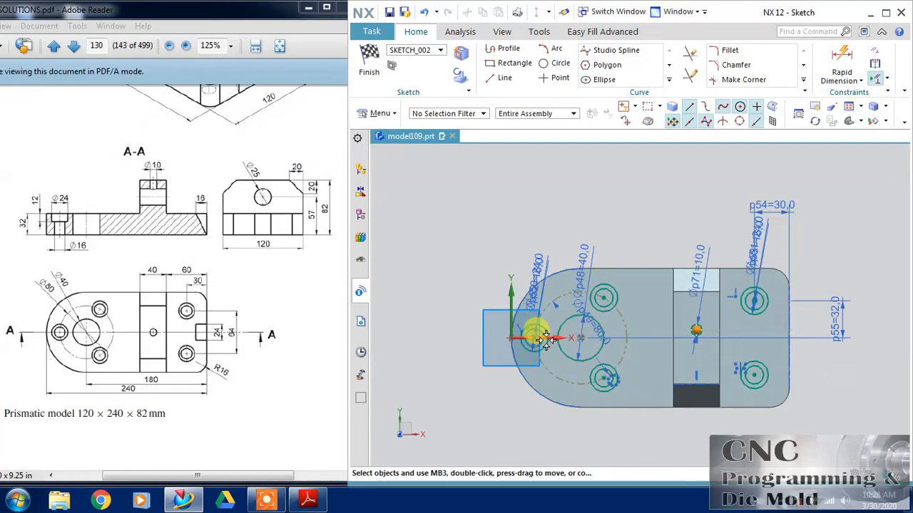
{"action": "left_click", "coordinate": [555, 338]}
{"action": "left_click", "coordinate": [554, 339]}
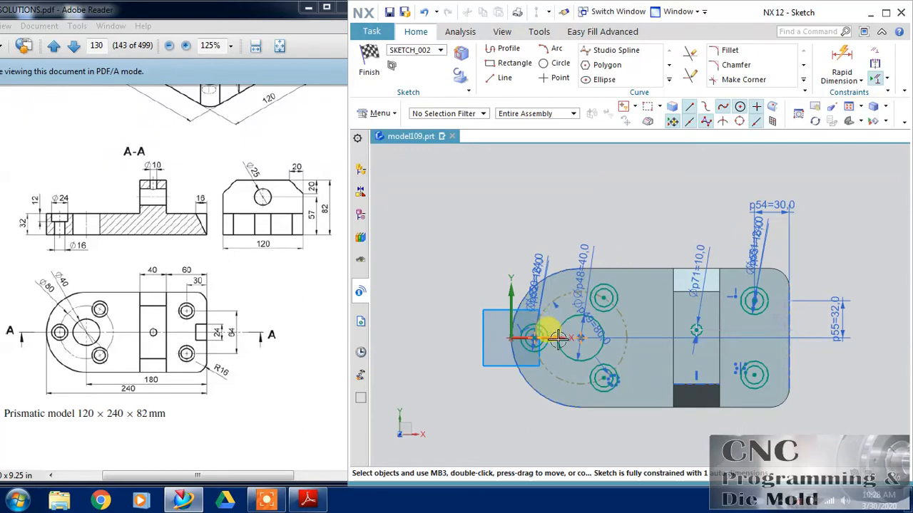
{"action": "left_click", "coordinate": [697, 328]}
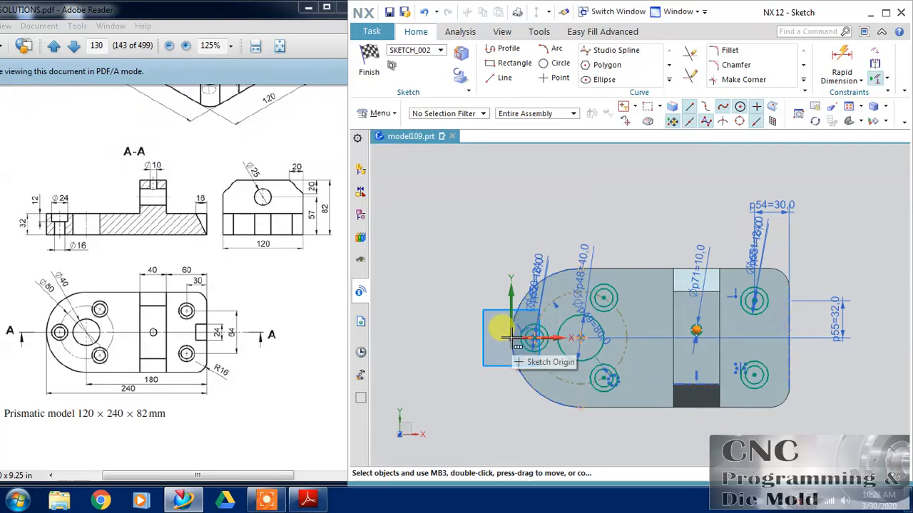
{"action": "left_click", "coordinate": [510, 337]}
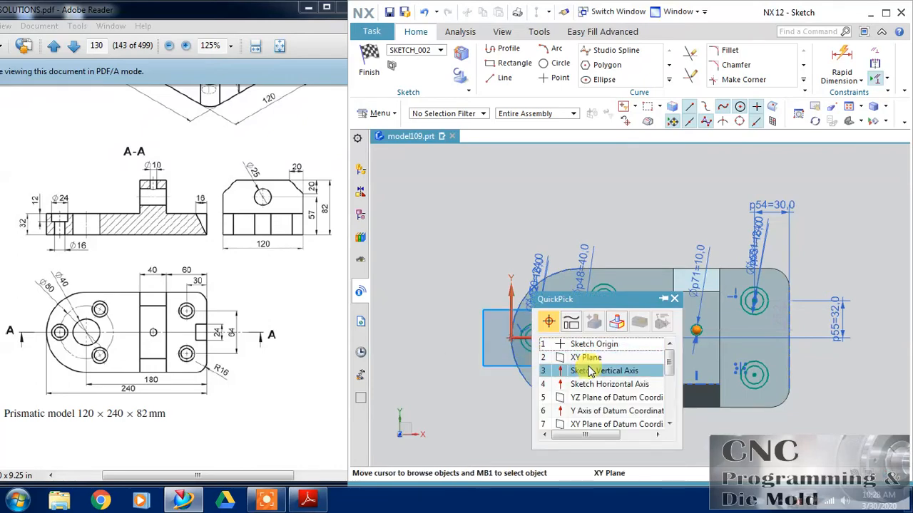
{"action": "left_click", "coordinate": [592, 384]}
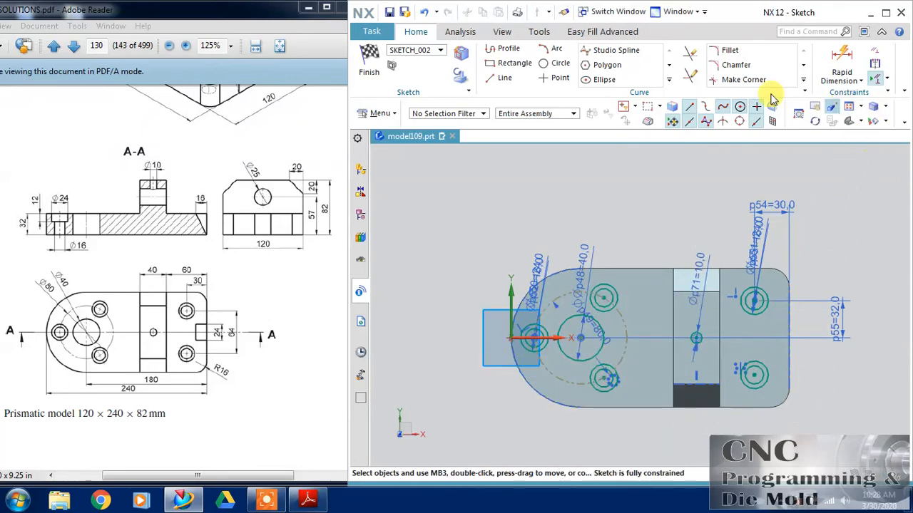
{"action": "left_click", "coordinate": [372, 64]}
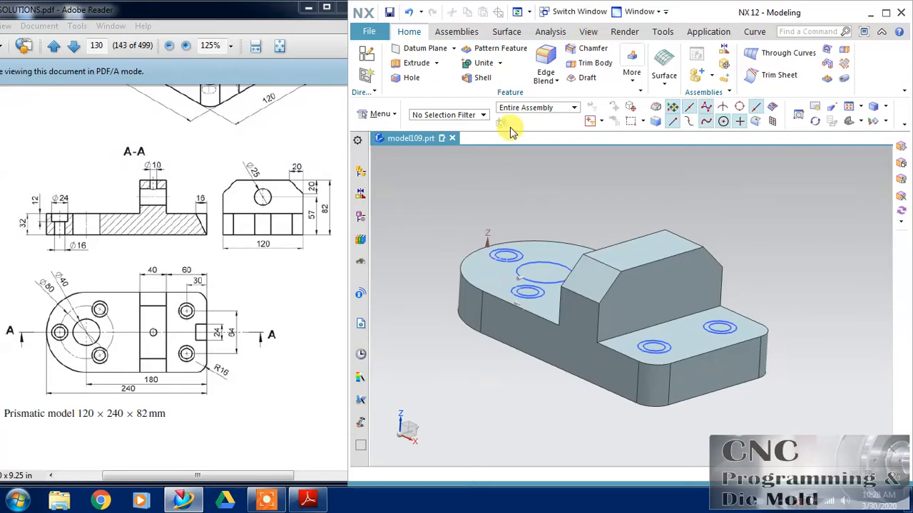
Start an Extrude with the connected curves rule, selecting the 40 mm circle and the inner circle of all five small concentric pairs as section.
{"action": "left_click", "coordinate": [413, 63]}
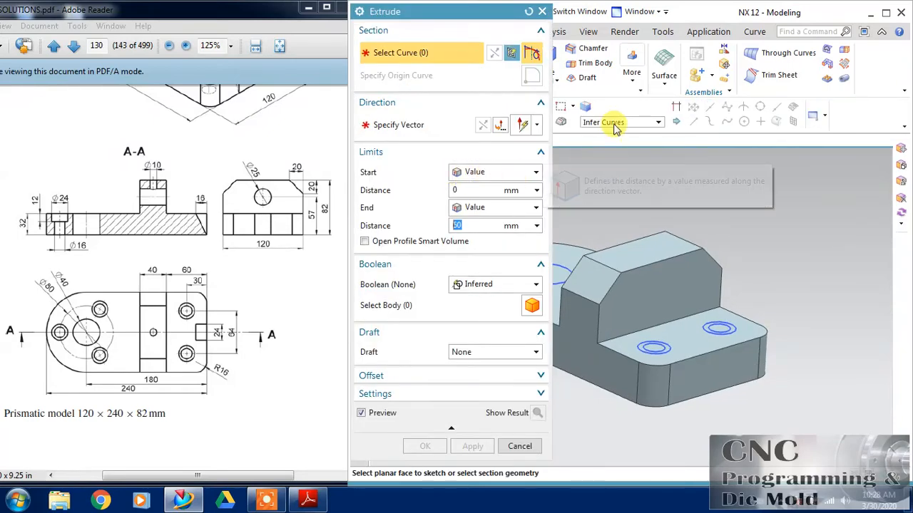
{"action": "left_click", "coordinate": [615, 122]}
{"action": "left_click", "coordinate": [611, 146]}
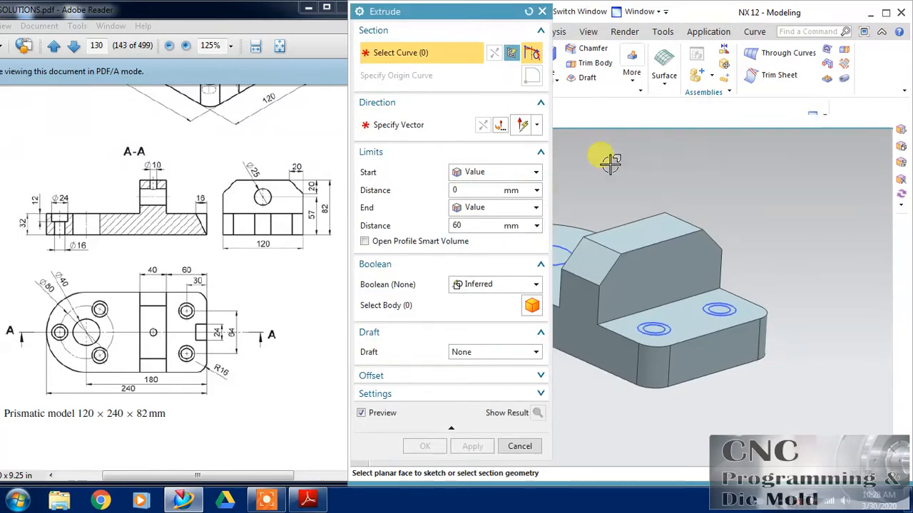
{"action": "middle_click_drag", "start_coordinate": [597, 201], "coordinate": [714, 241], "text": "shift"}
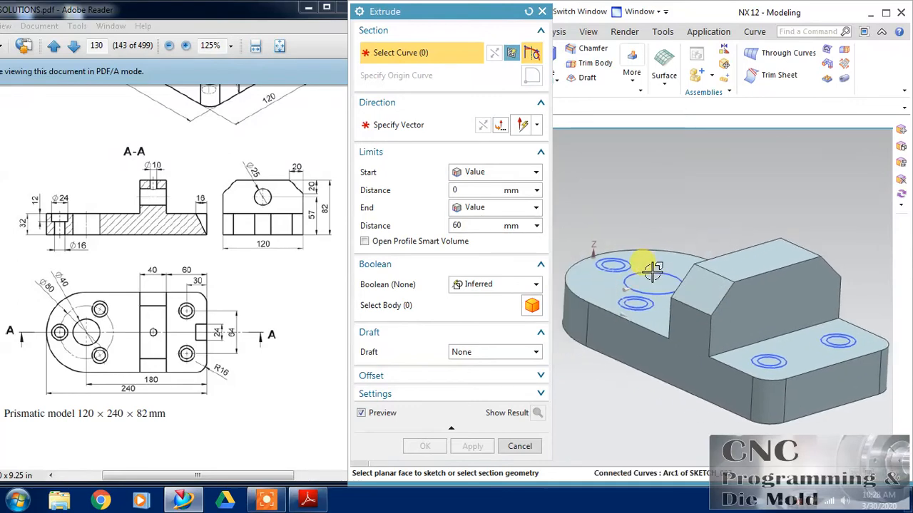
{"action": "left_click", "coordinate": [653, 271]}
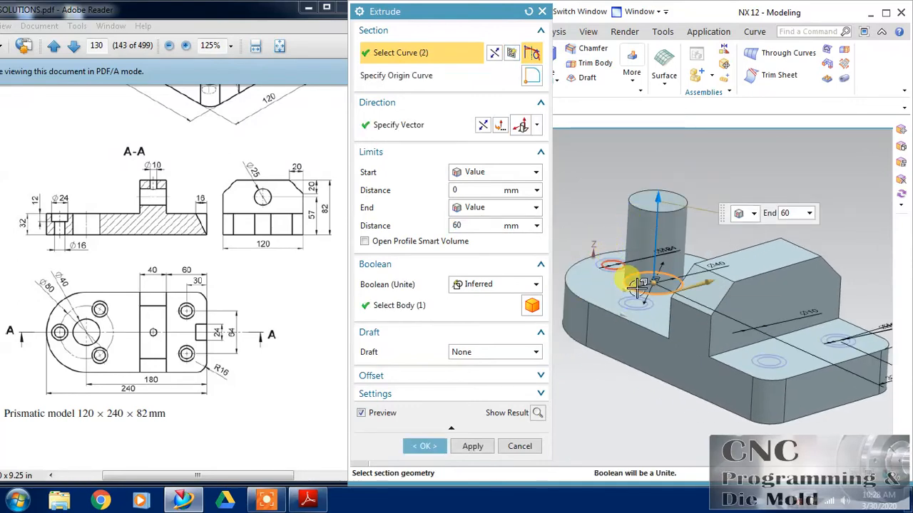
{"action": "left_click", "coordinate": [615, 263]}
{"action": "left_click", "coordinate": [638, 305]}
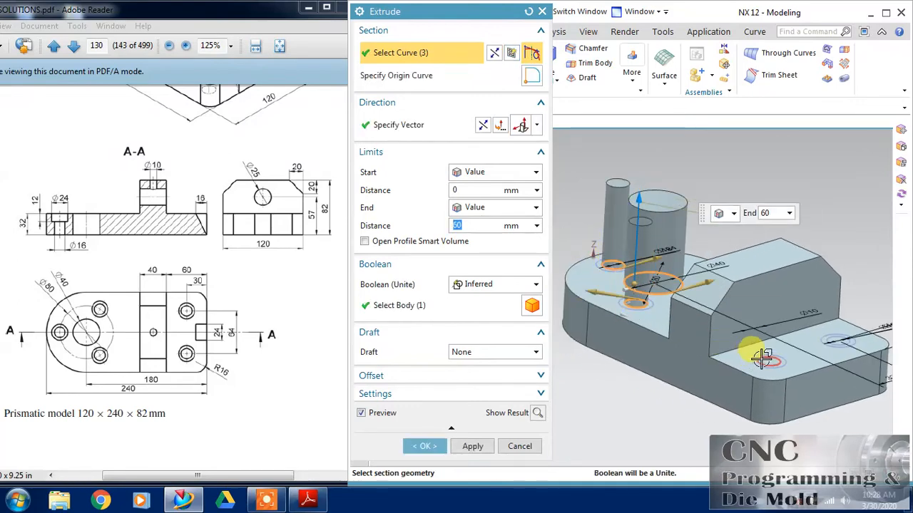
{"action": "left_click", "coordinate": [767, 360]}
{"action": "left_click", "coordinate": [842, 341]}
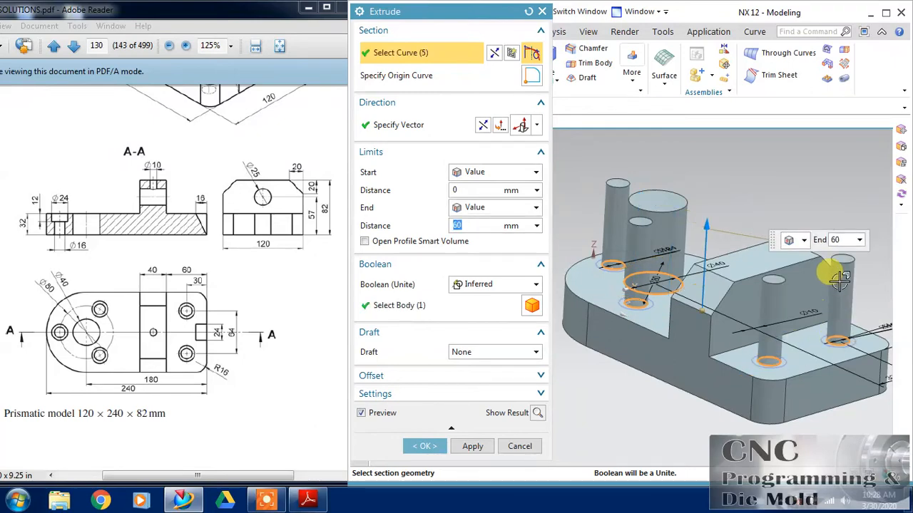
{"action": "middle_click_drag", "start_coordinate": [753, 180], "coordinate": [731, 239]}
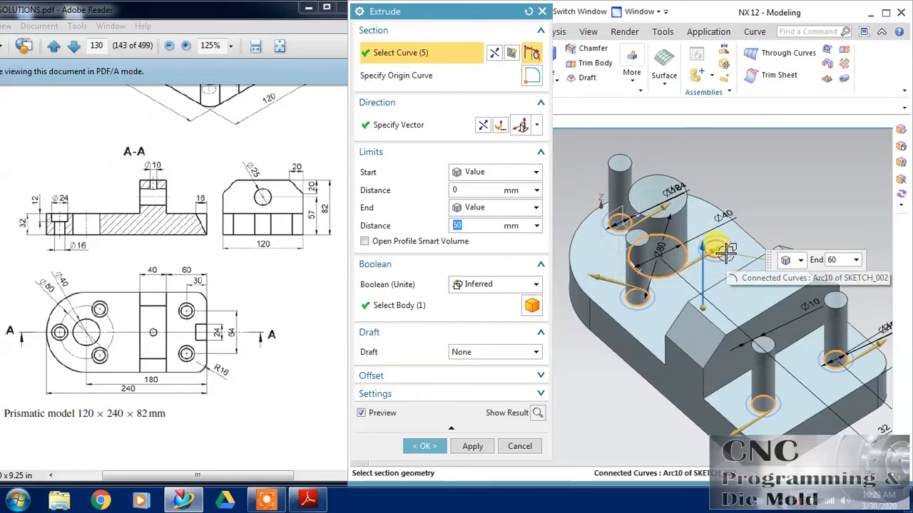
{"action": "left_click", "coordinate": [724, 249]}
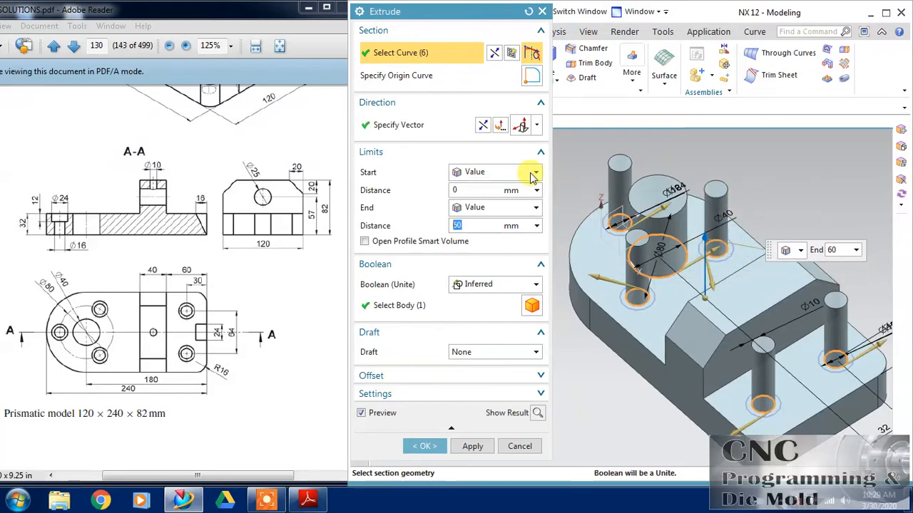
Reverse the extrusion direction and cut the 40 mm and five small circles 60 mm down through the base.
{"action": "left_click", "coordinate": [500, 126]}
{"action": "mouse_move", "coordinate": [606, 339]}
{"action": "middle_mouse_down"}
{"action": "mouse_move", "coordinate": [624, 313]}
{"action": "mouse_move", "coordinate": [607, 336]}
{"action": "middle_mouse_up"}
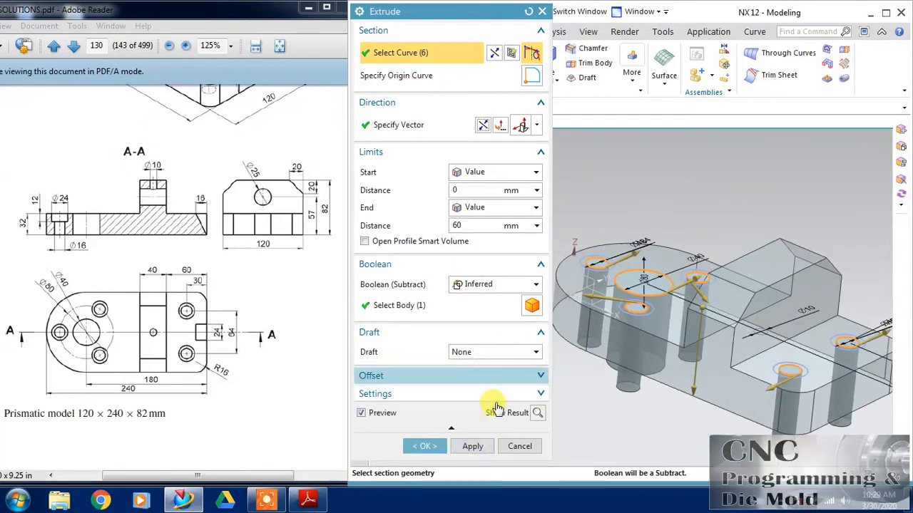
{"action": "left_click", "coordinate": [472, 445]}
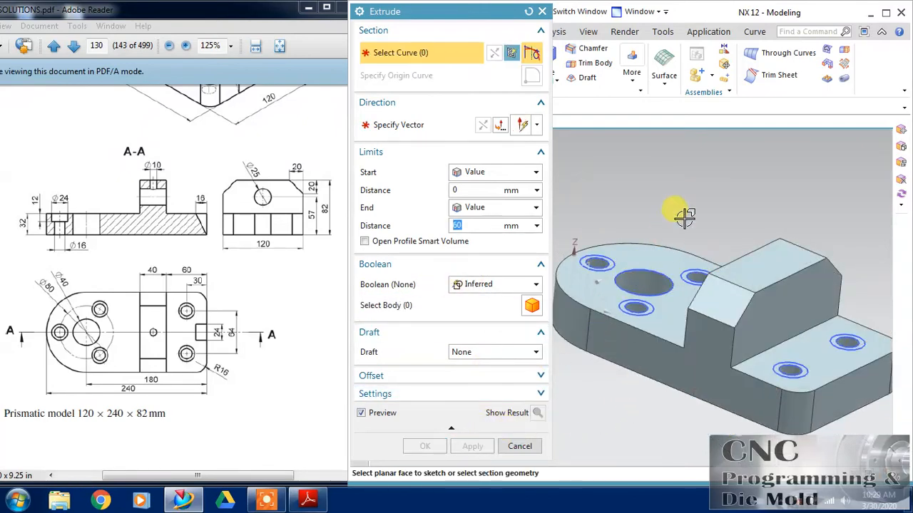
Extrude the outer circles of the five concentric pairs 12 mm down into the base as counterbore cuts.
{"action": "left_click", "coordinate": [606, 260]}
{"action": "left_click", "coordinate": [688, 272]}
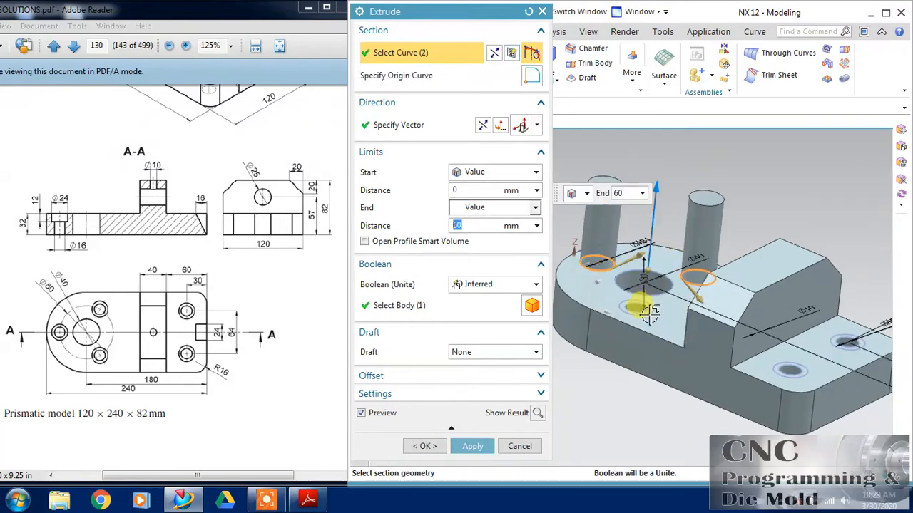
{"action": "left_click", "coordinate": [643, 305]}
{"action": "left_click", "coordinate": [783, 359]}
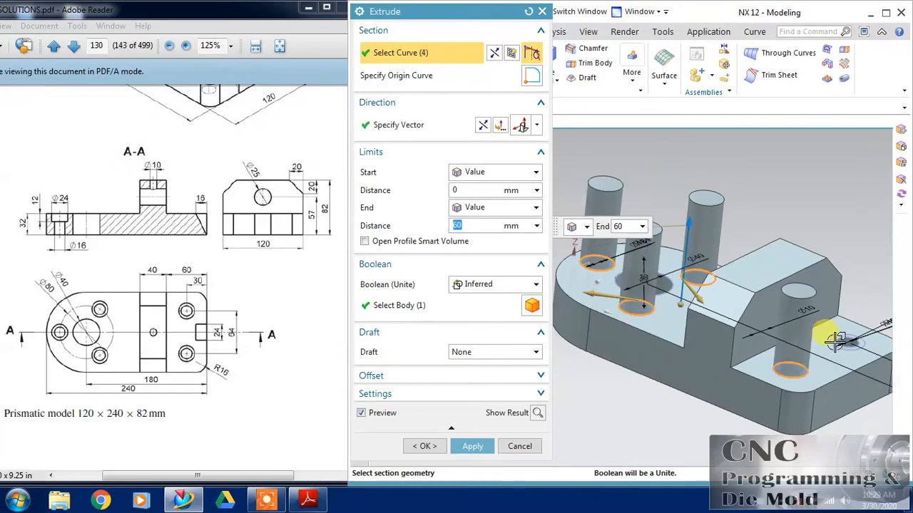
{"action": "left_click", "coordinate": [834, 343]}
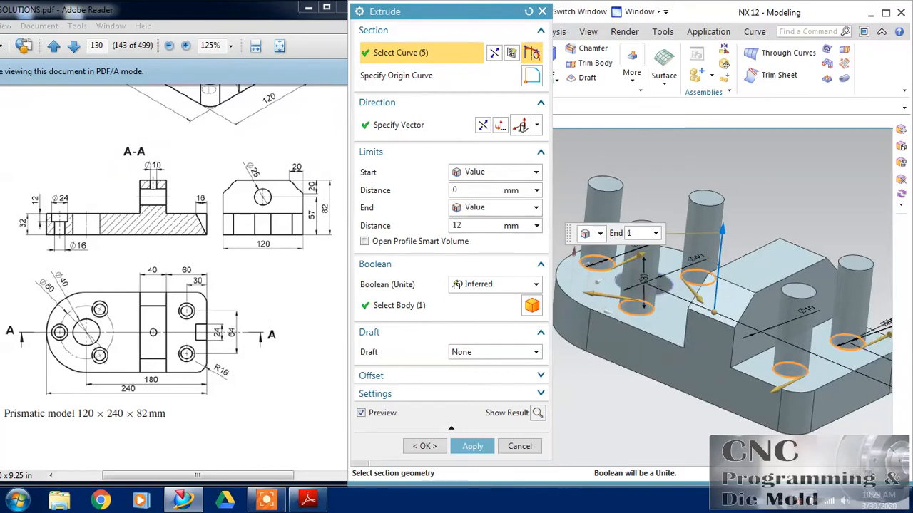
{"action": "left_click", "coordinate": [483, 126]}
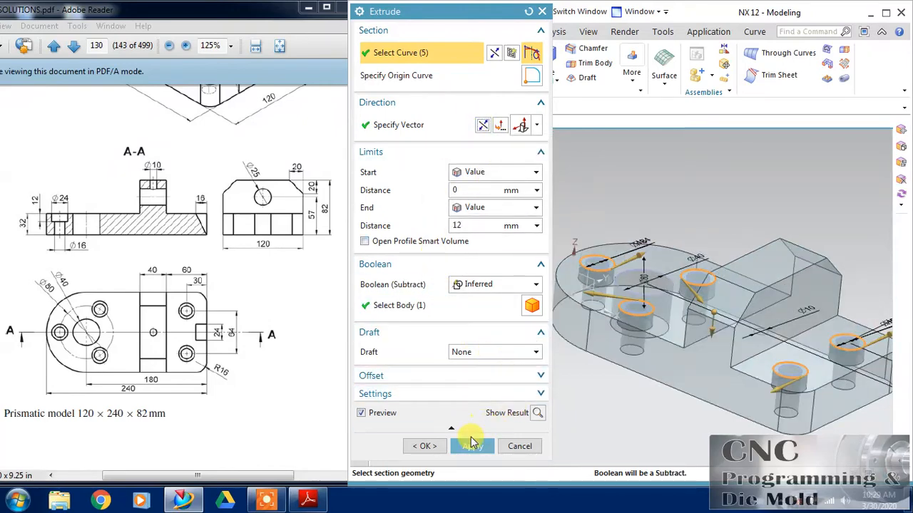
{"action": "left_click", "coordinate": [473, 446]}
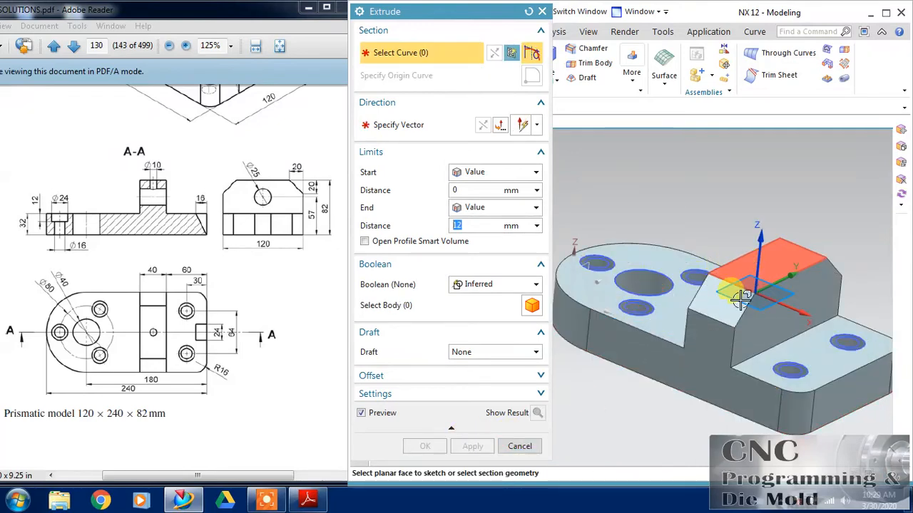
{"action": "middle_click_drag", "start_coordinate": [683, 400], "coordinate": [678, 325]}
{"action": "left_click", "coordinate": [519, 445]}
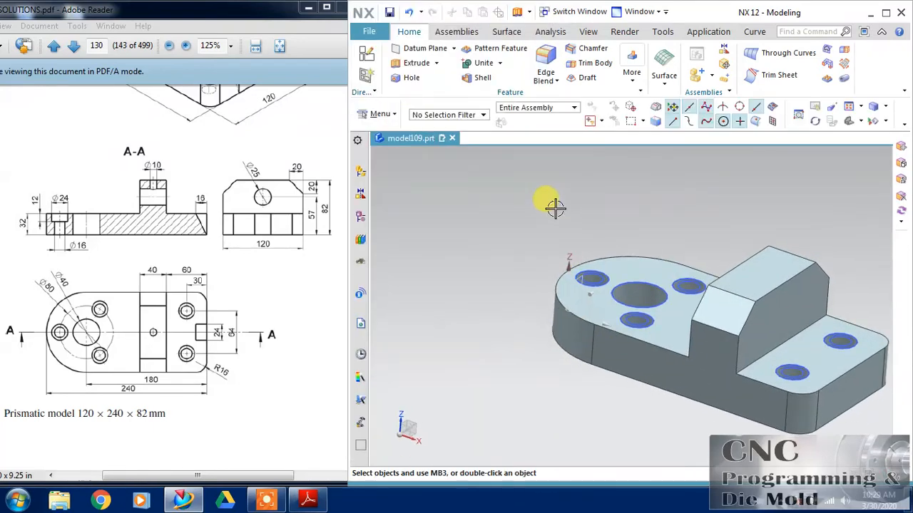
In wireframe view, extrude the 10 mm circle upward from a start distance of 35 mm to an end of 105 mm.
{"action": "key", "text": "w"}
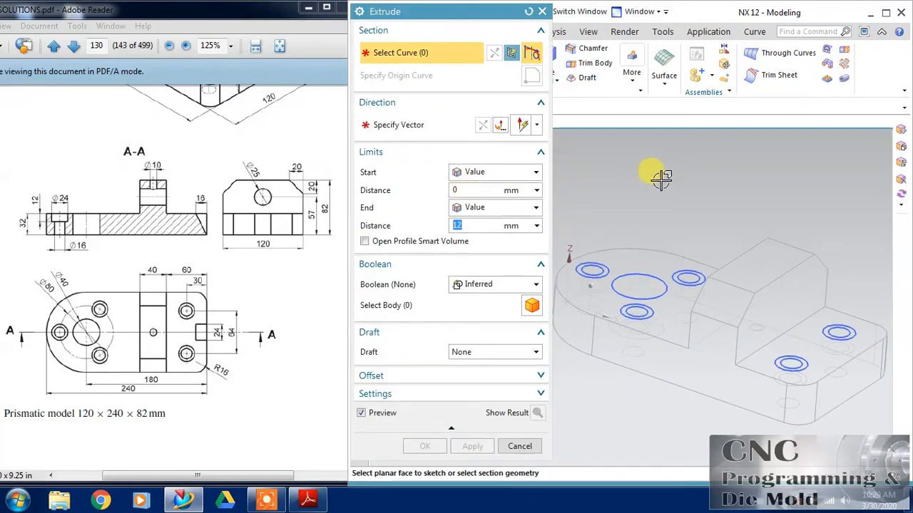
{"action": "left_click", "coordinate": [753, 308]}
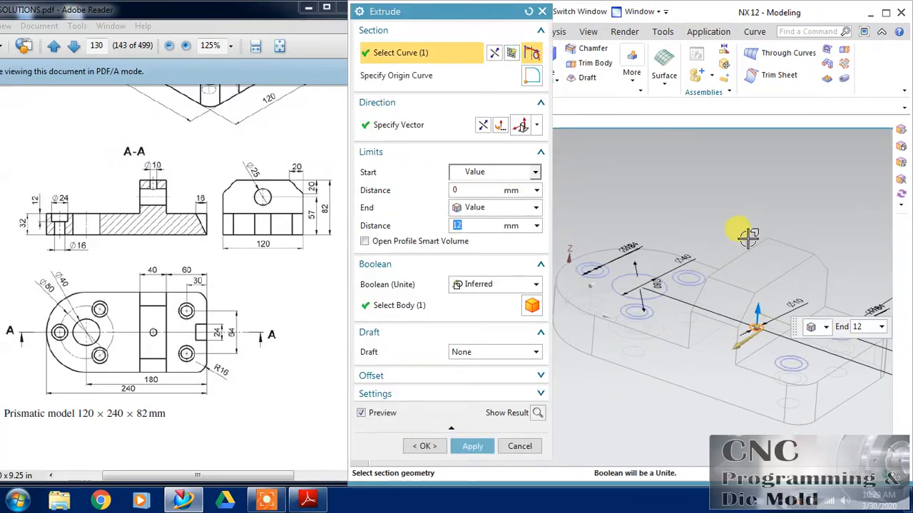
{"action": "left_click_drag", "start_coordinate": [756, 307], "coordinate": [763, 194]}
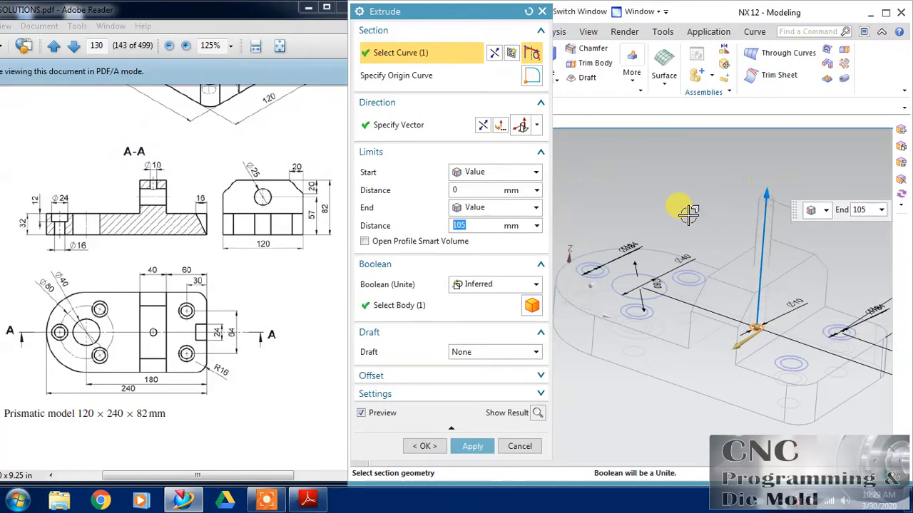
{"action": "left_click_drag", "start_coordinate": [750, 329], "coordinate": [759, 284]}
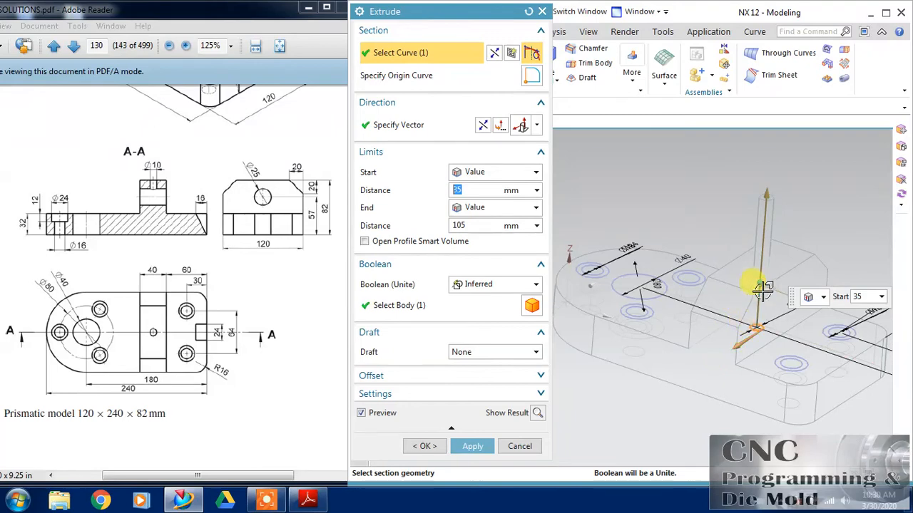
{"action": "middle_click_drag", "start_coordinate": [692, 230], "coordinate": [649, 201]}
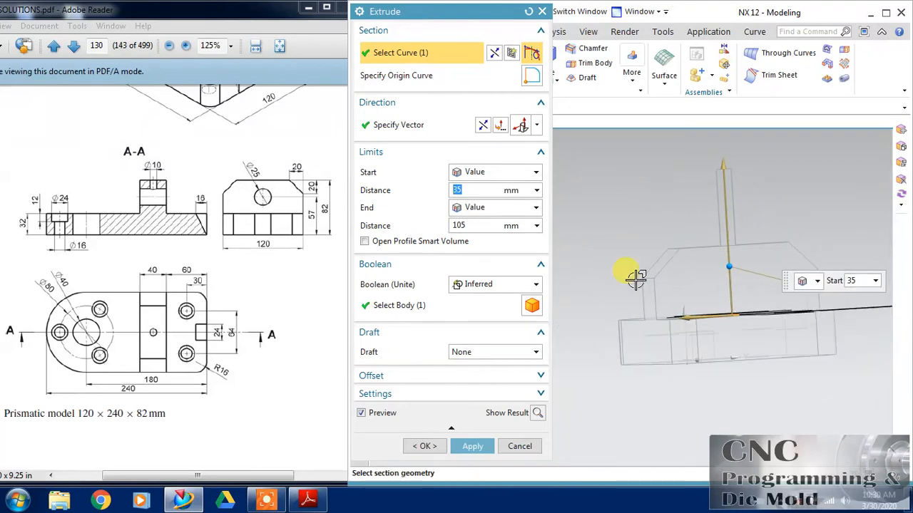
{"action": "left_click", "coordinate": [425, 447]}
Change the 10 mm circle's extrusion to Subtract so it cuts the top of the raised block.
{"action": "middle_click_drag", "start_coordinate": [550, 241], "coordinate": [620, 238]}
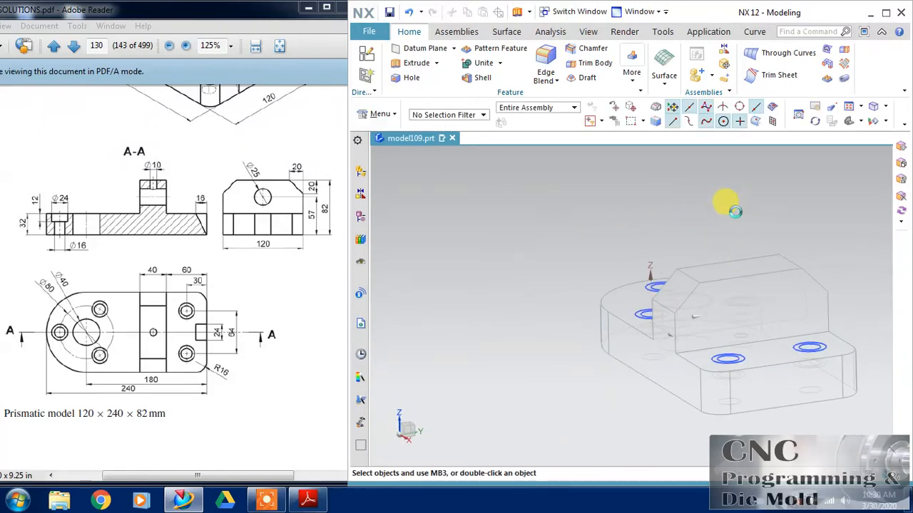
{"action": "key", "text": "x"}
{"action": "left_click", "coordinate": [473, 285]}
{"action": "left_click", "coordinate": [477, 327]}
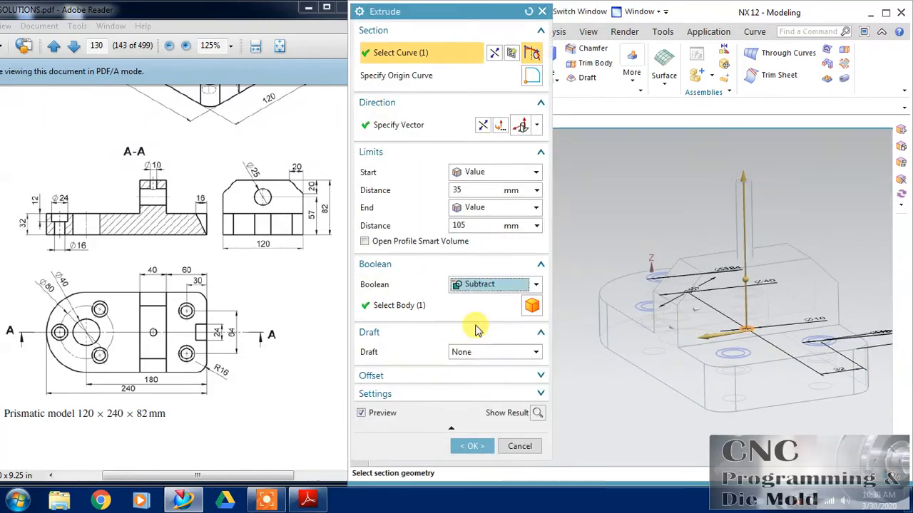
{"action": "left_click", "coordinate": [473, 444]}
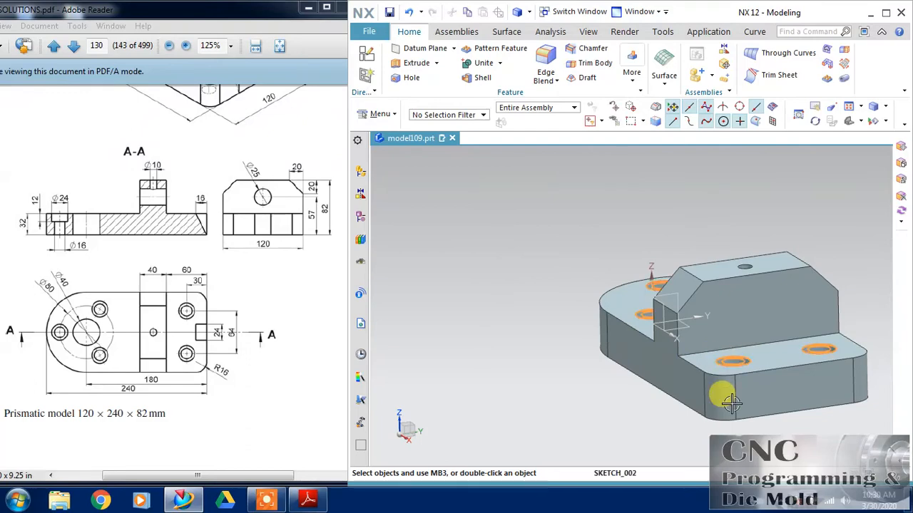
{"action": "middle_click_drag", "start_coordinate": [585, 351], "coordinate": [529, 350]}
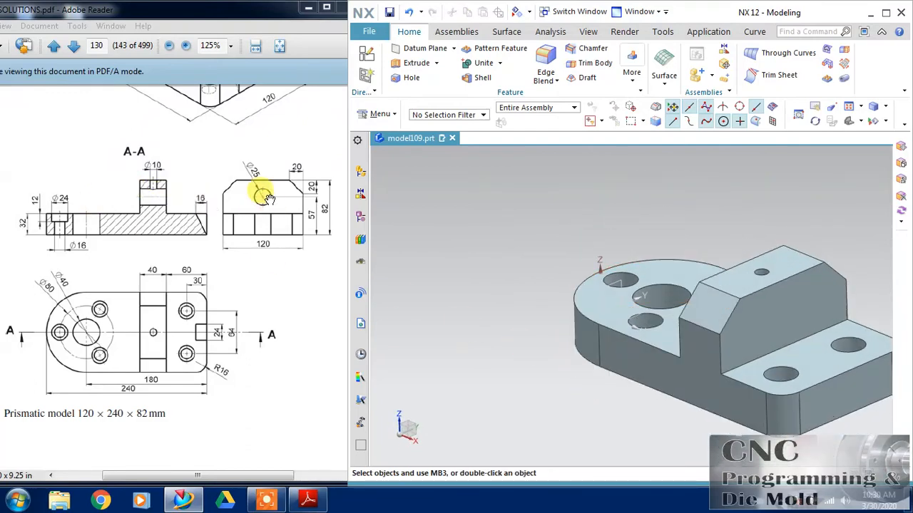
Create a sketch on the raised block's vertical face beside the two counterbored holes, with the Y axis as horizontal reference.
{"action": "left_click", "coordinate": [367, 54]}
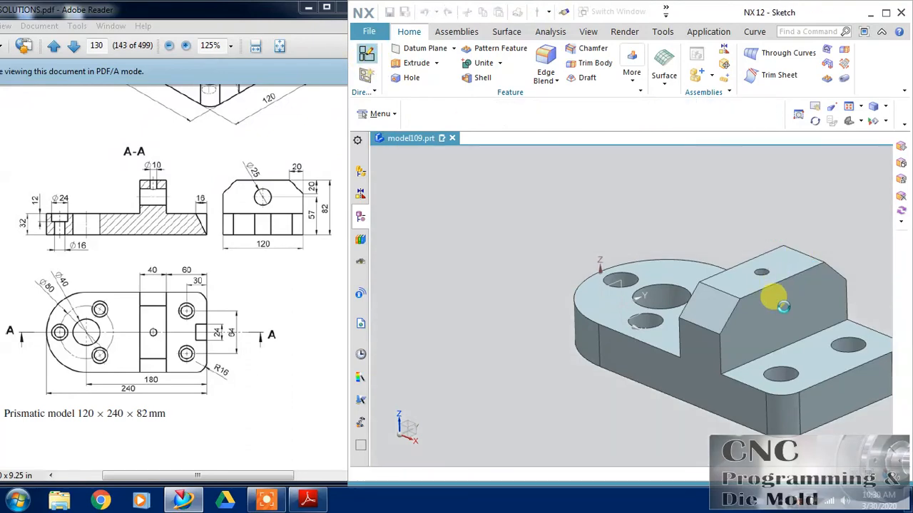
{"action": "left_click", "coordinate": [776, 306]}
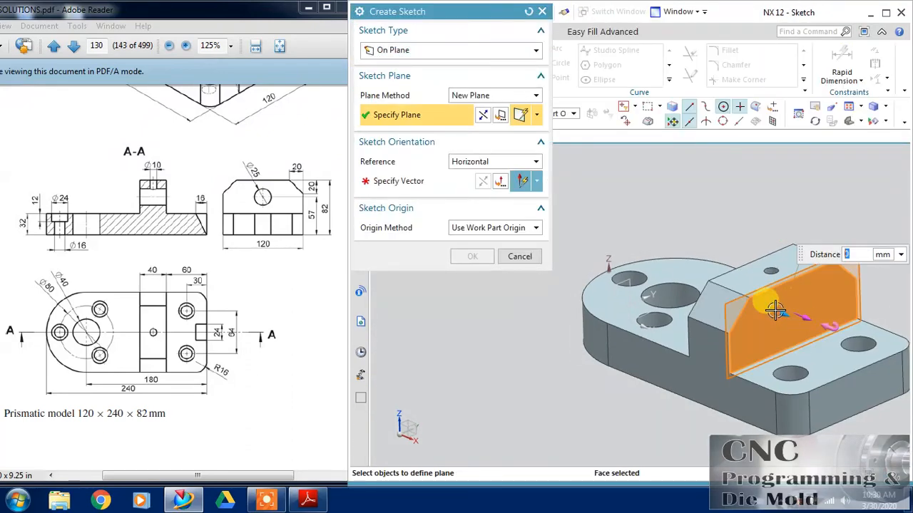
{"action": "left_click", "coordinate": [661, 289]}
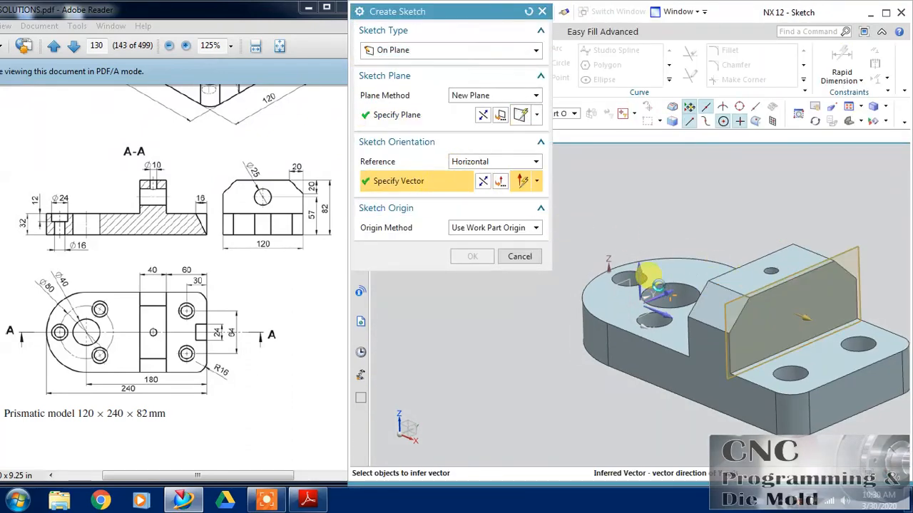
{"action": "left_click", "coordinate": [471, 256]}
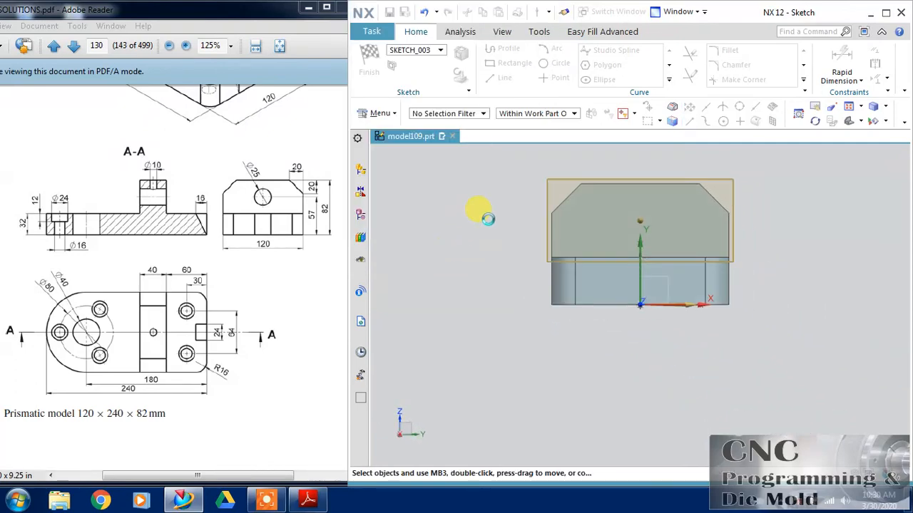
Sketch a 25 mm diameter circle on the block face and align its centre vertically with the top edge's midpoint.
{"action": "left_click", "coordinate": [554, 64]}
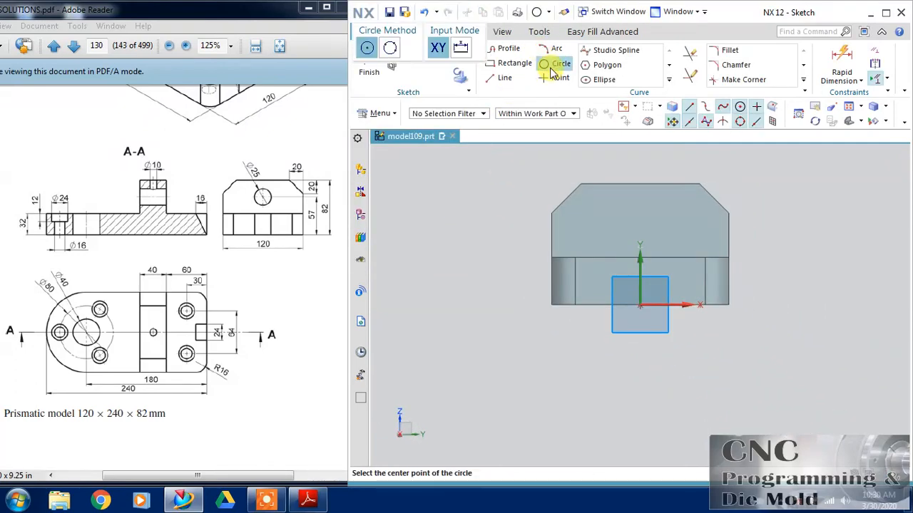
{"action": "left_click", "coordinate": [640, 221]}
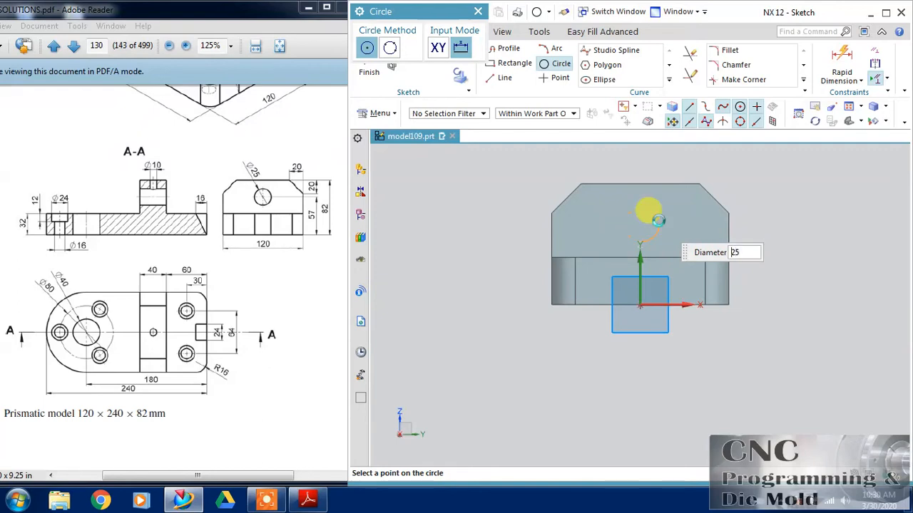
{"action": "type", "text": "25"}
{"action": "key", "text": "Return"}
{"action": "key", "text": "Escape"}
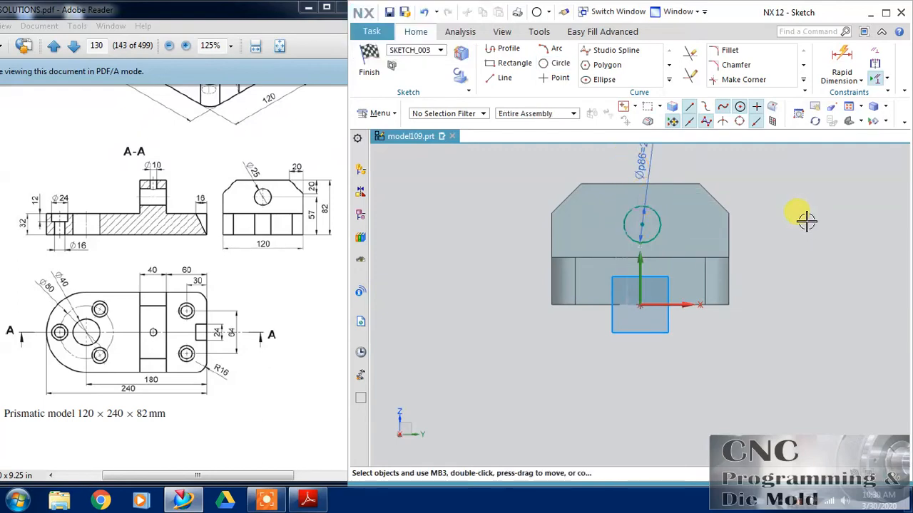
{"action": "left_click", "coordinate": [639, 185]}
{"action": "left_click", "coordinate": [707, 163]}
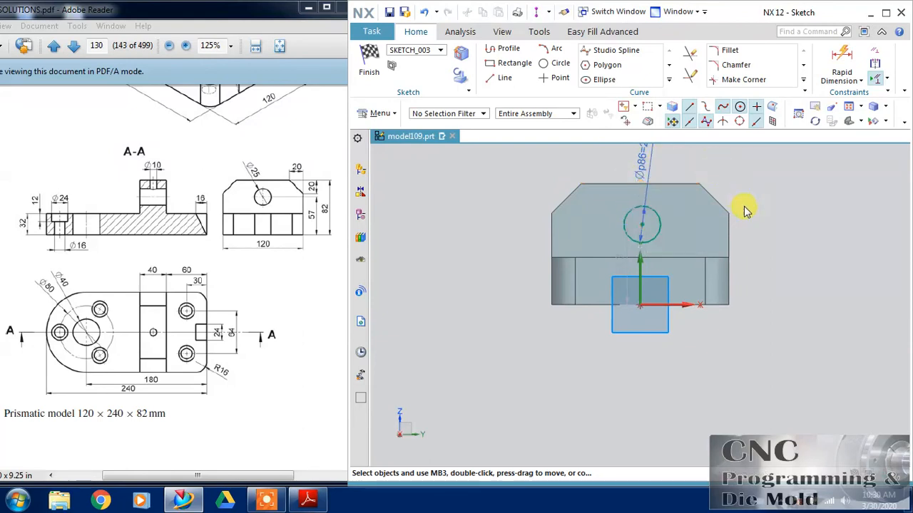
Set the 25 mm circle centre's height above the base's bottom to 57 mm and finish the sketch.
{"action": "double_click", "coordinate": [624, 267]}
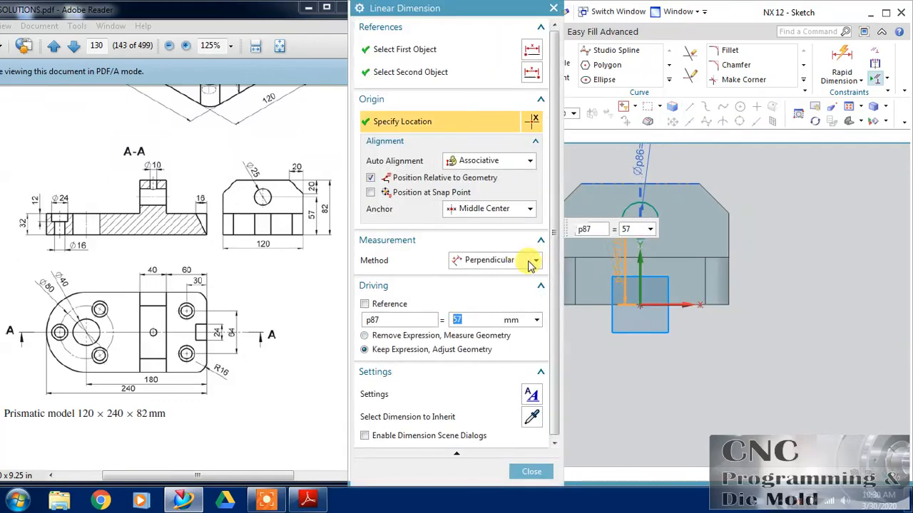
{"action": "left_click", "coordinate": [530, 472]}
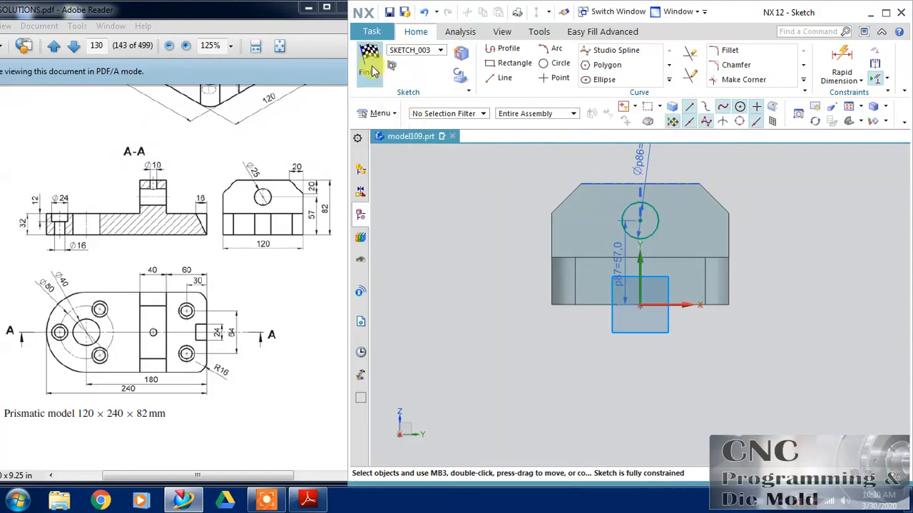
{"action": "left_click", "coordinate": [371, 66]}
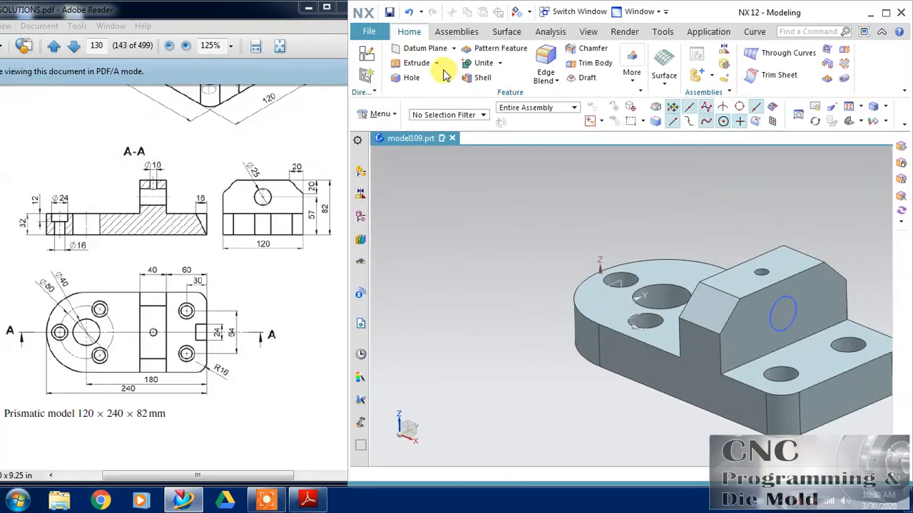
Extrude the 25 mm circle from 35 mm to -60 mm with Subtract to cut a hole through the raised block.
{"action": "left_click", "coordinate": [417, 64]}
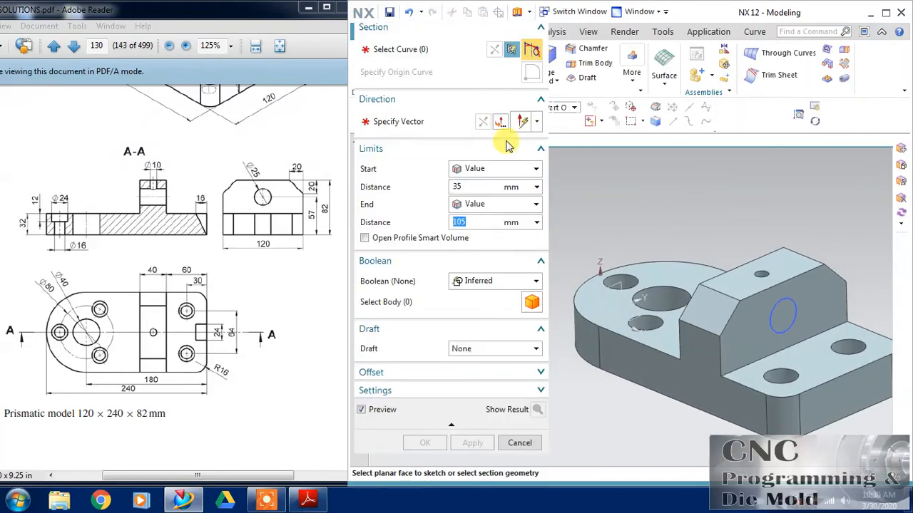
{"action": "left_click", "coordinate": [782, 294]}
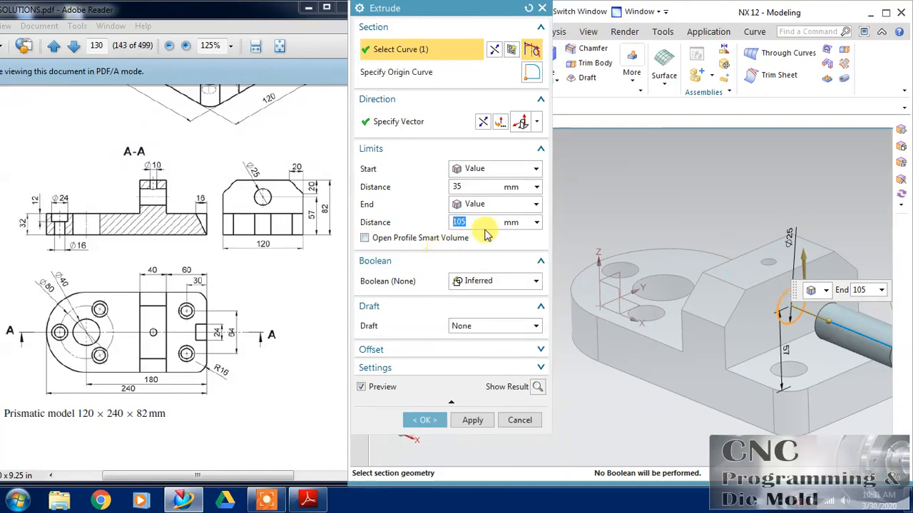
{"action": "middle_click_drag", "start_coordinate": [709, 238], "coordinate": [726, 271]}
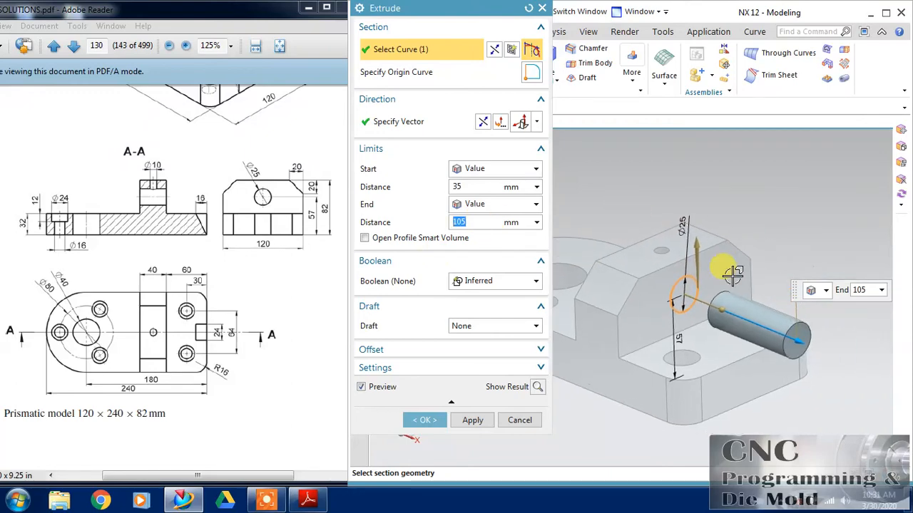
{"action": "left_click_drag", "start_coordinate": [717, 294], "coordinate": [644, 224]}
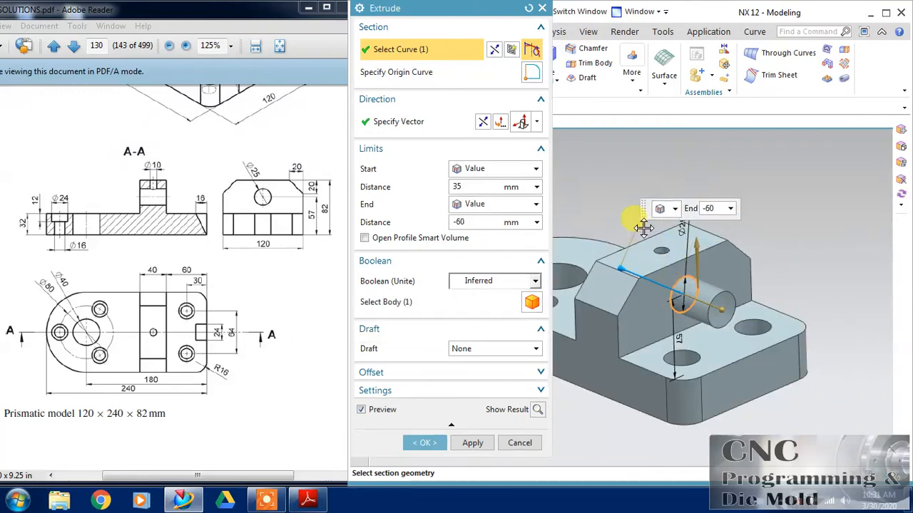
{"action": "left_click", "coordinate": [475, 281]}
{"action": "left_click", "coordinate": [478, 323]}
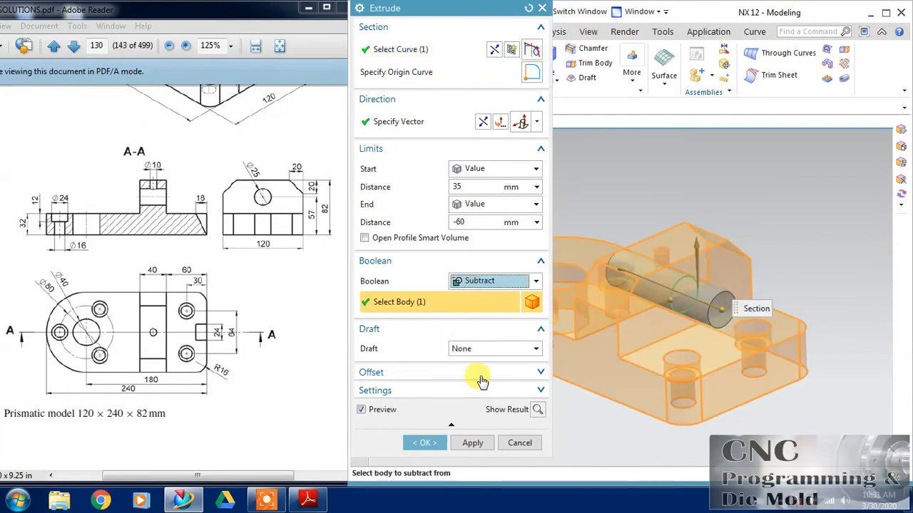
{"action": "left_click", "coordinate": [426, 444]}
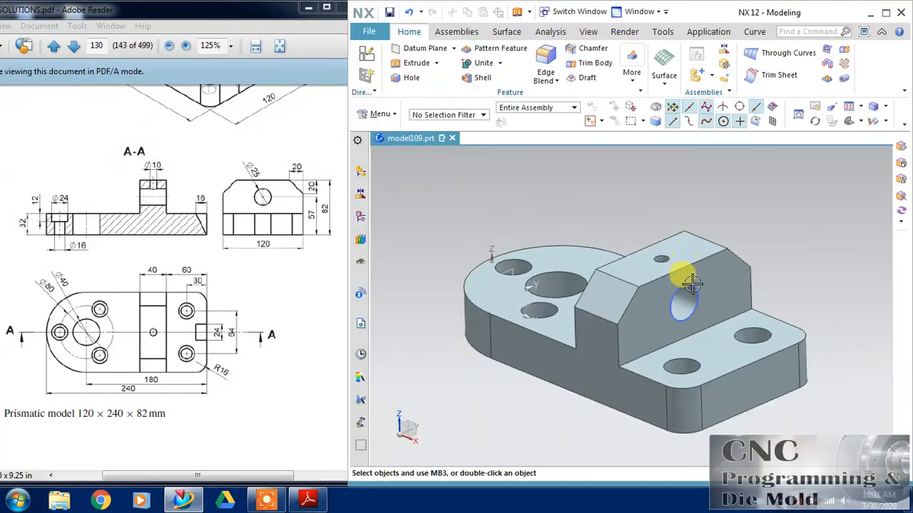
{"action": "mouse_move", "coordinate": [599, 214]}
{"action": "middle_mouse_down"}
{"action": "mouse_move", "coordinate": [603, 240]}
{"action": "mouse_move", "coordinate": [597, 213]}
{"action": "middle_mouse_up"}
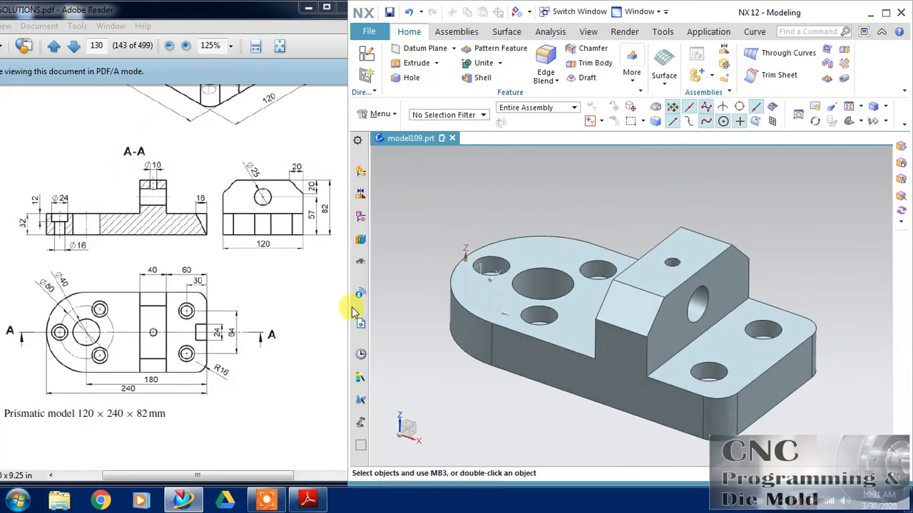
Create a sketch on the XZ plane with the X axis as horizontal reference and the plane direction reversed.
{"action": "left_click", "coordinate": [366, 54]}
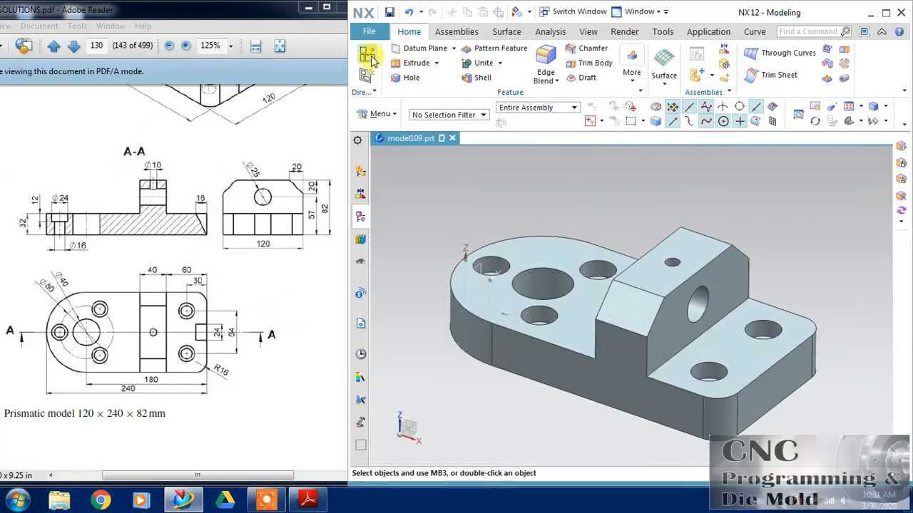
{"action": "left_click", "coordinate": [491, 284]}
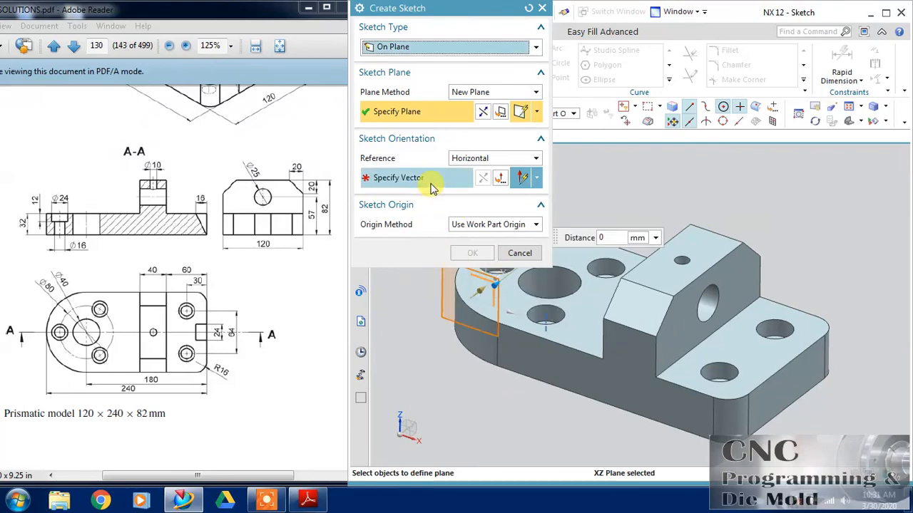
{"action": "left_click", "coordinate": [431, 184]}
{"action": "left_click", "coordinate": [665, 316]}
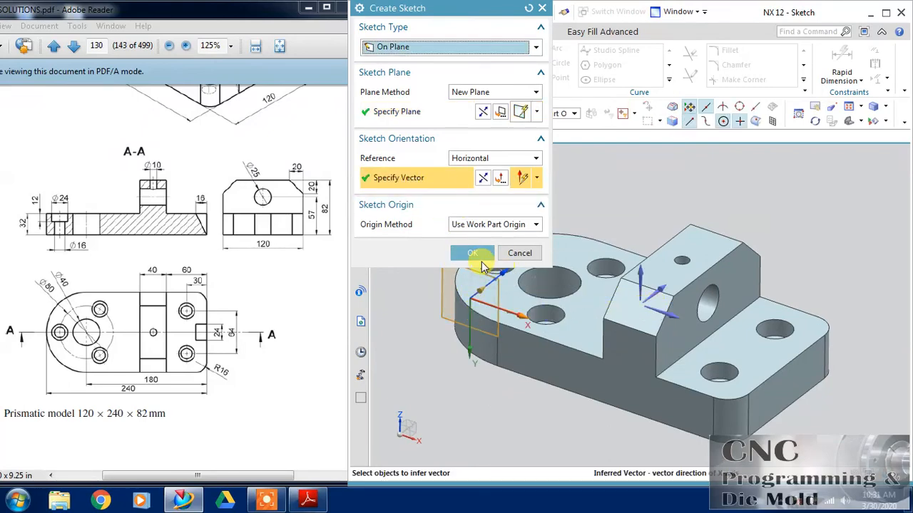
{"action": "left_click", "coordinate": [482, 111]}
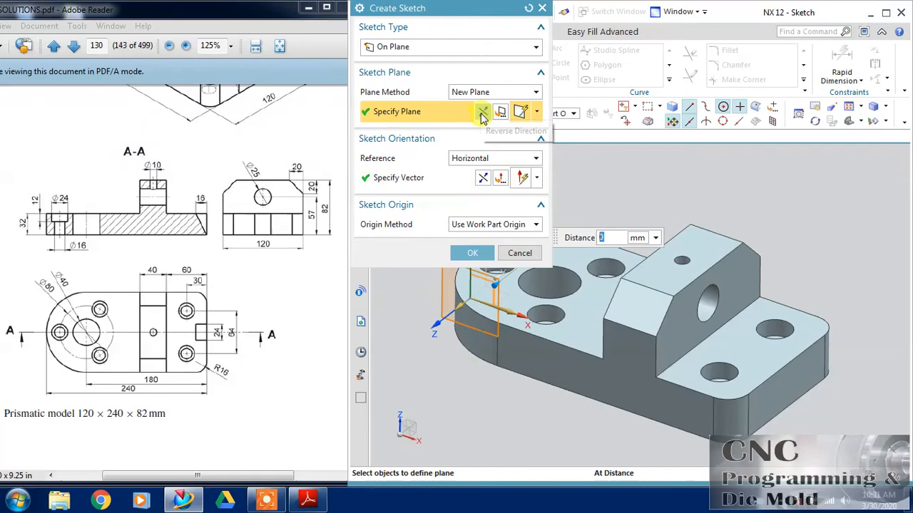
{"action": "left_click", "coordinate": [472, 252]}
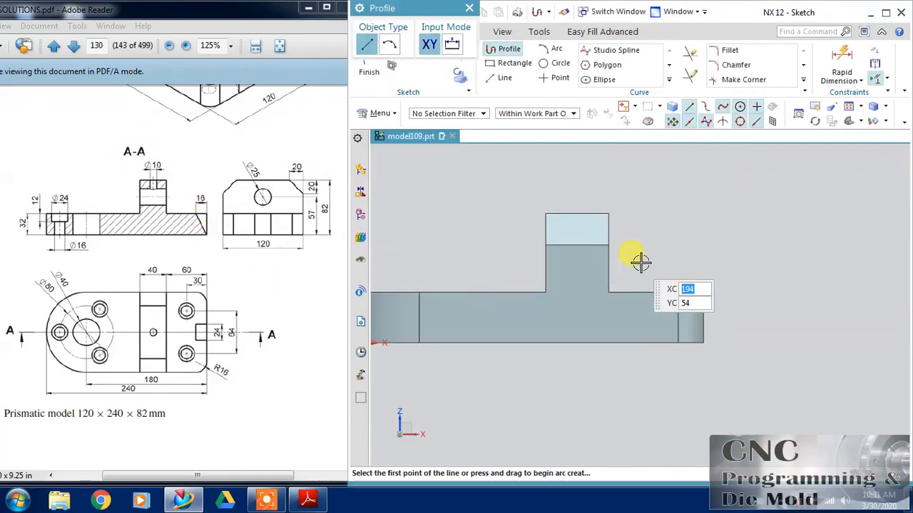
Sketch a closed triangle about 26 mm wide at the base's square end, from its top edge to the bottom corner.
{"action": "left_click", "coordinate": [666, 292]}
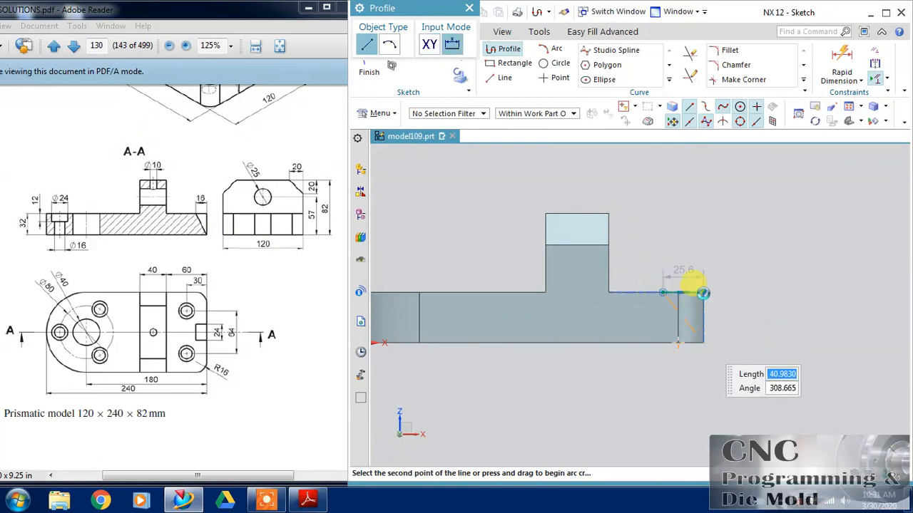
{"action": "left_click", "coordinate": [704, 342]}
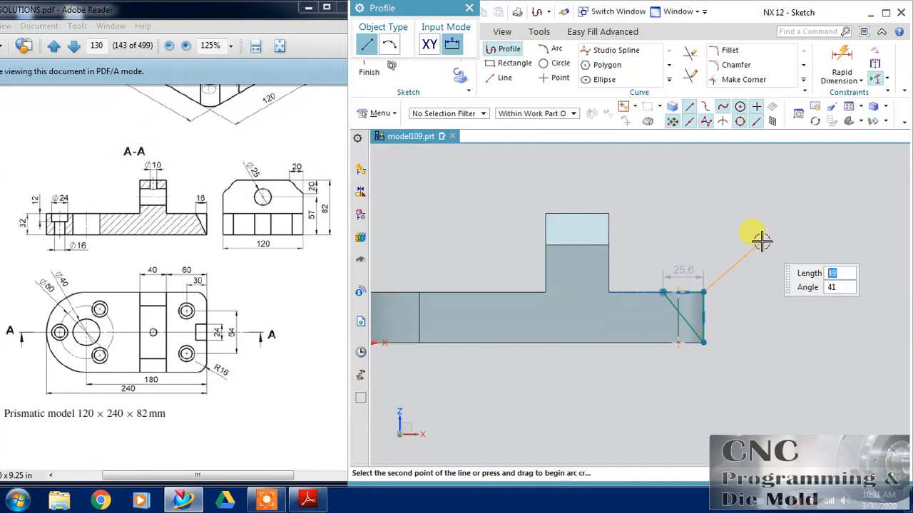
{"action": "key", "text": "Escape"}
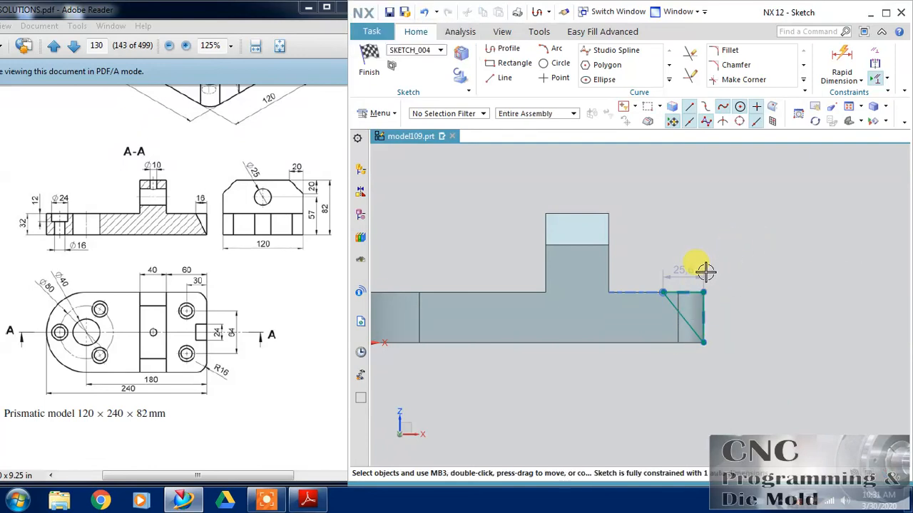
Set the triangle's top width to 16 mm and finish the sketch.
{"action": "double_click", "coordinate": [713, 261]}
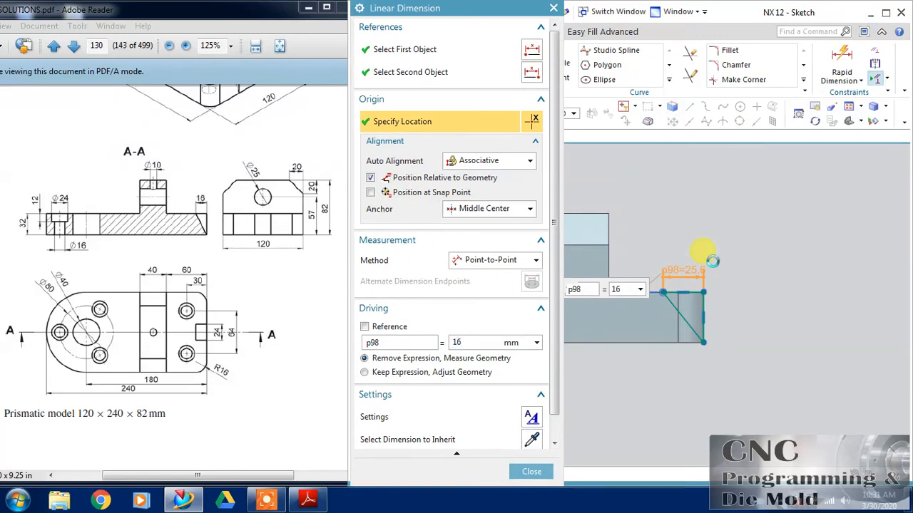
{"action": "key", "text": "Return"}
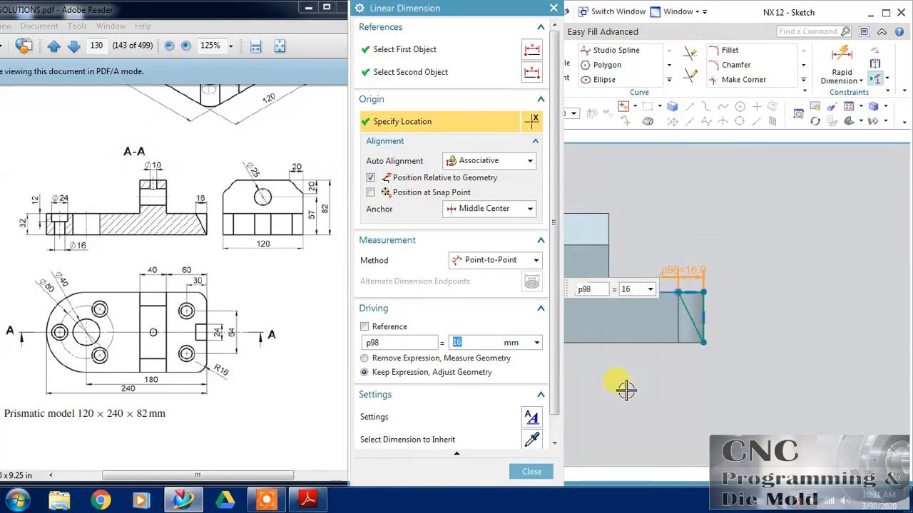
{"action": "left_click", "coordinate": [527, 472]}
{"action": "left_click", "coordinate": [373, 71]}
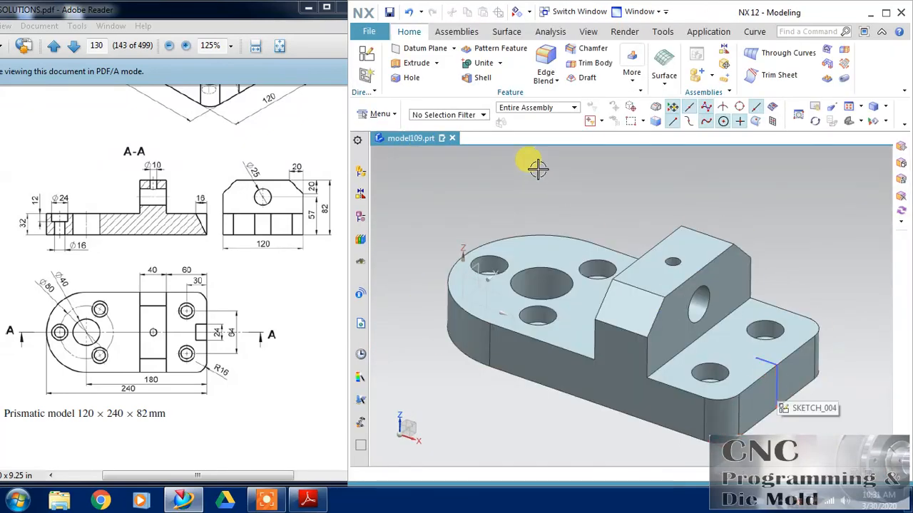
Extrude the triangle with a symmetric distance of 12 mm and Subtract to cut the sloped notch in the base's end.
{"action": "left_click", "coordinate": [412, 62]}
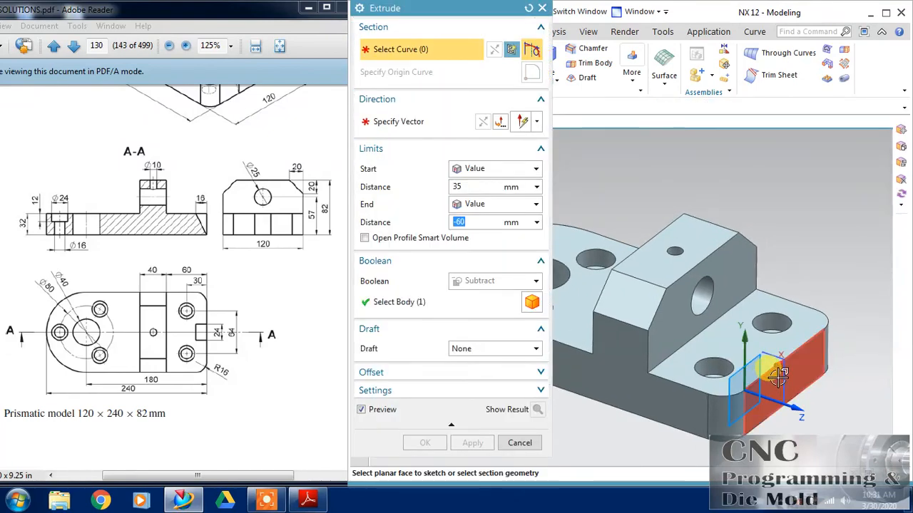
{"action": "left_click", "coordinate": [782, 365]}
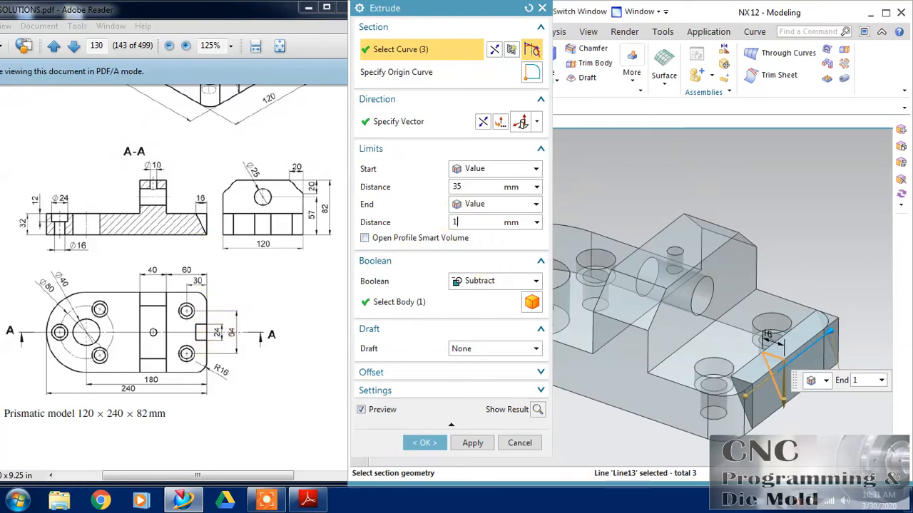
{"action": "key", "text": "Return"}
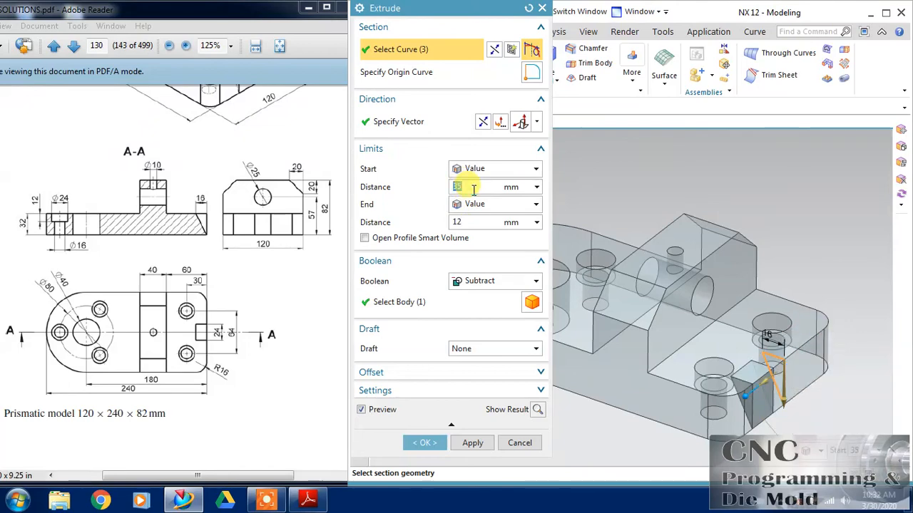
{"action": "left_click", "coordinate": [488, 205]}
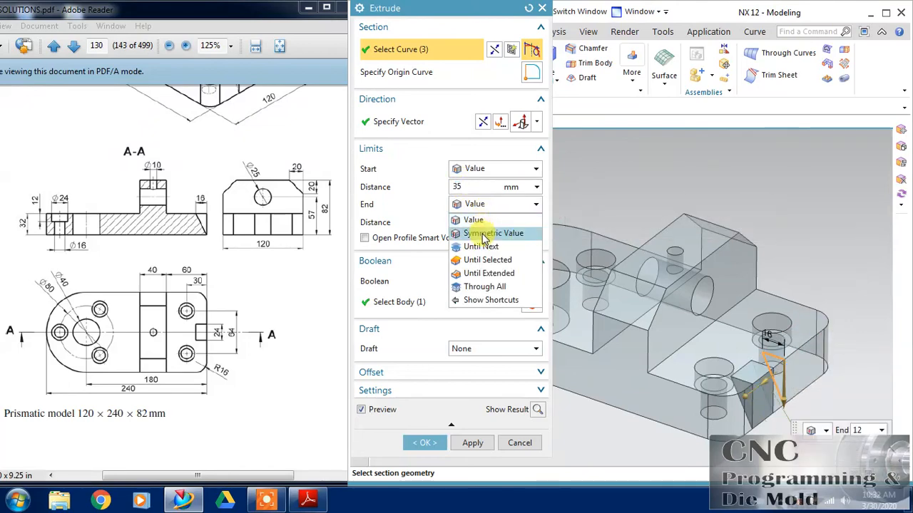
{"action": "left_click", "coordinate": [478, 232]}
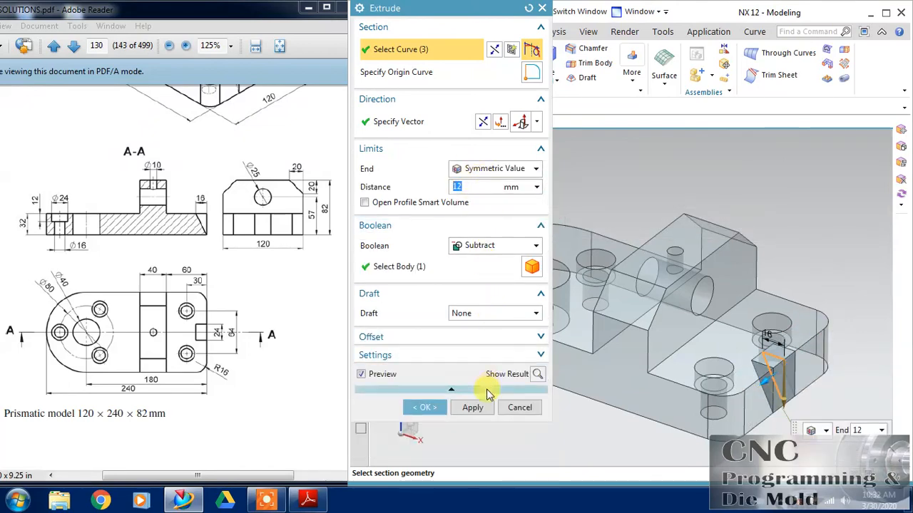
{"action": "left_click", "coordinate": [424, 407]}
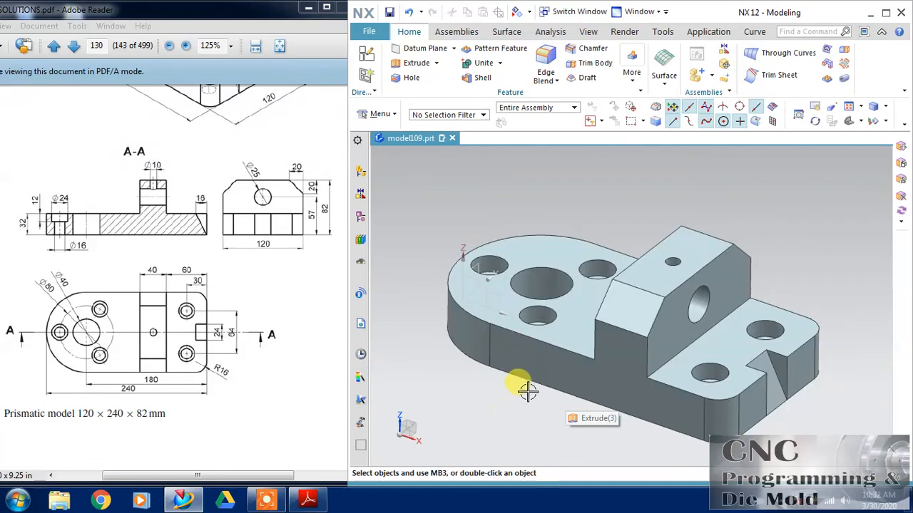
Maximize the modeling window and change the solid body's display colour to a light blue from the Vibrant palette.
{"action": "double_click", "coordinate": [717, 14]}
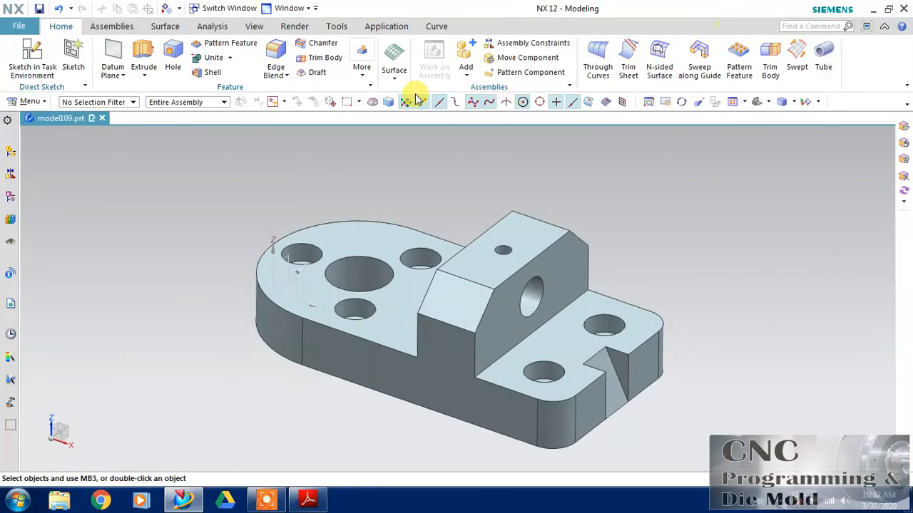
{"action": "left_click", "coordinate": [346, 243]}
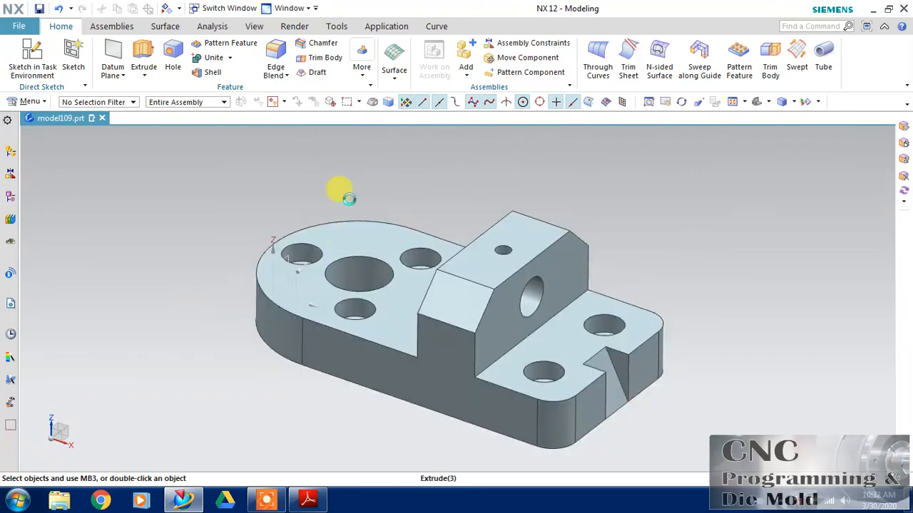
{"action": "left_click", "coordinate": [267, 28]}
{"action": "left_click", "coordinate": [473, 79]}
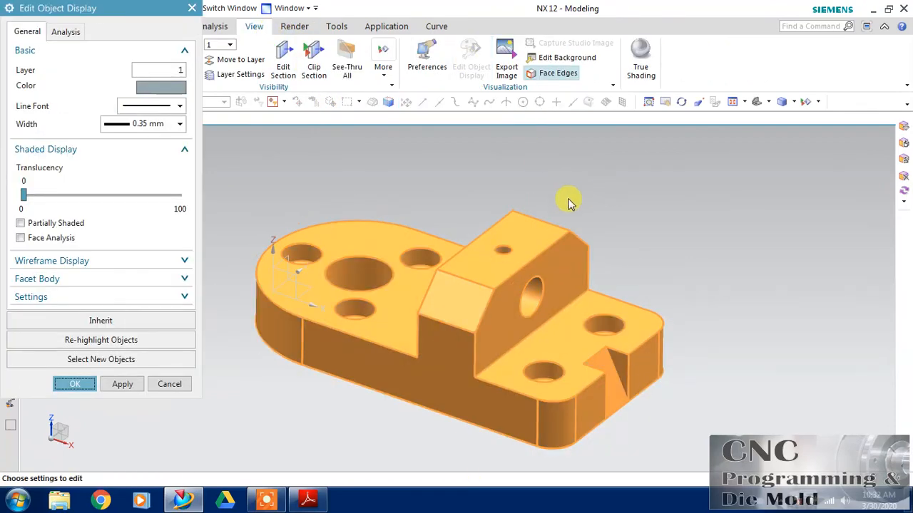
{"action": "left_click", "coordinate": [151, 89]}
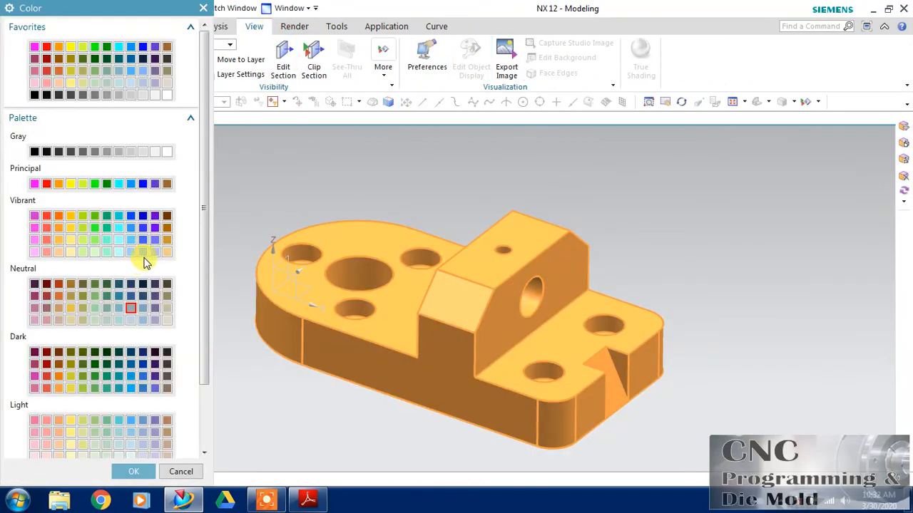
{"action": "left_click", "coordinate": [143, 253]}
{"action": "left_click", "coordinate": [133, 471]}
{"action": "left_click", "coordinate": [127, 384]}
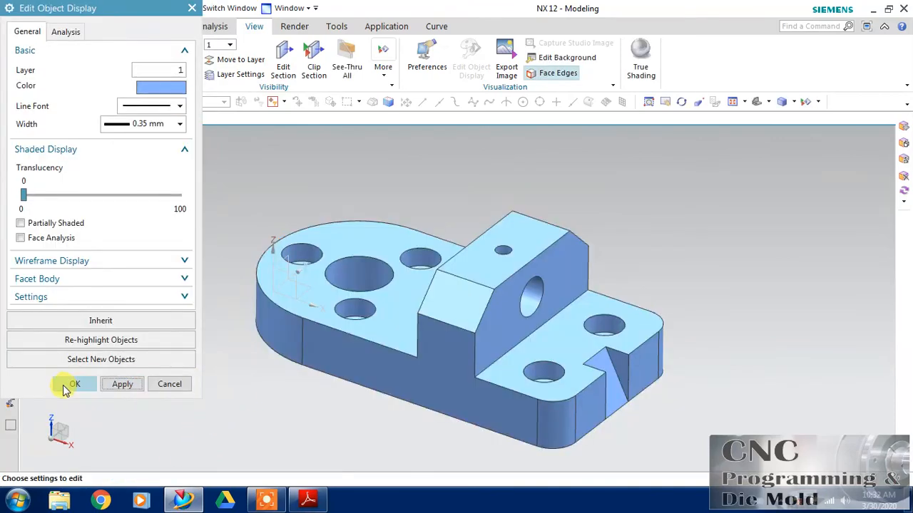
{"action": "left_click", "coordinate": [74, 384]}
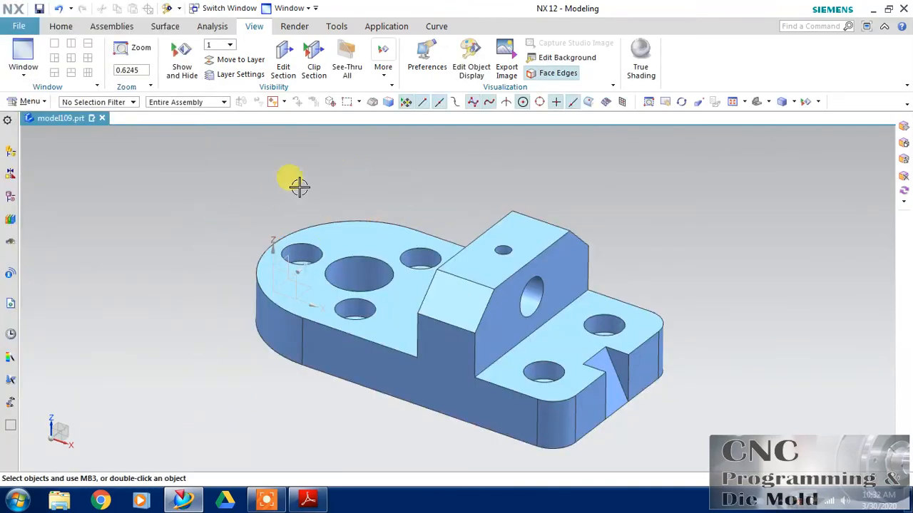
{"action": "mouse_move", "coordinate": [652, 223]}
{"action": "middle_mouse_down"}
{"action": "mouse_move", "coordinate": [651, 208]}
{"action": "mouse_move", "coordinate": [652, 227]}
{"action": "middle_mouse_up"}
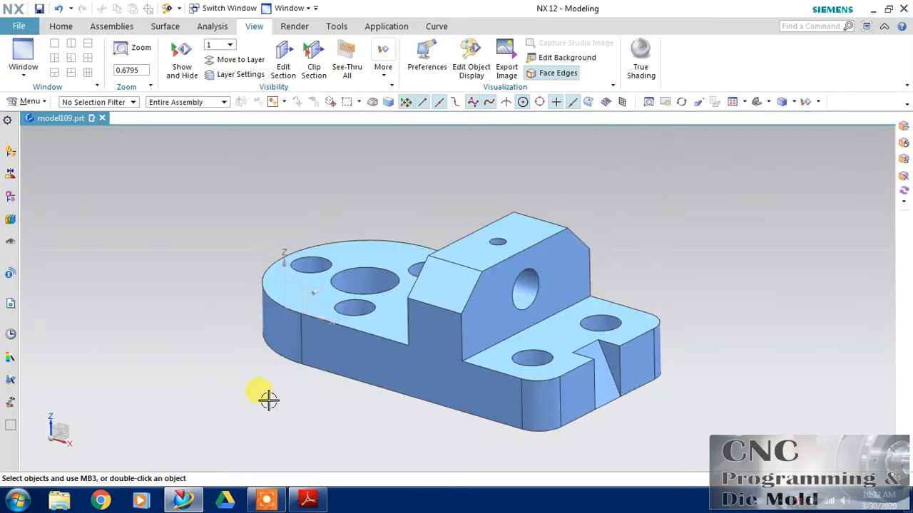
{"action": "left_click", "coordinate": [266, 499]}
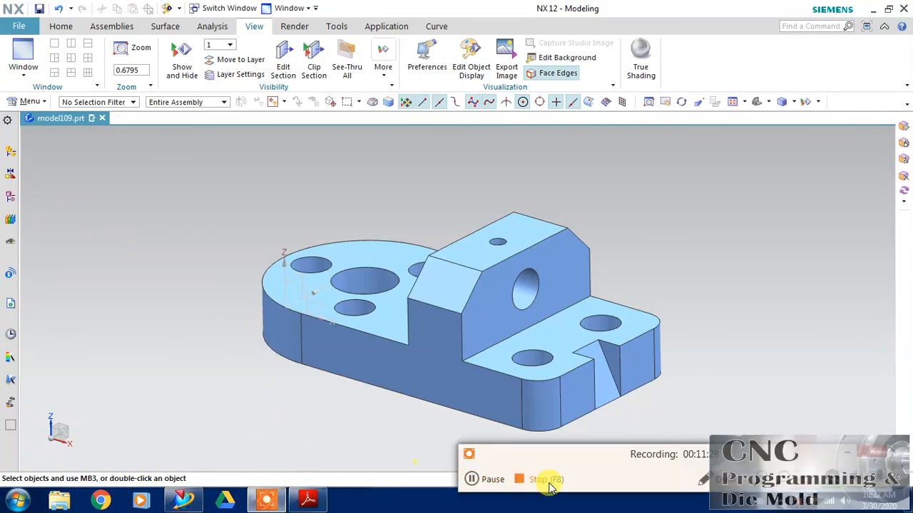